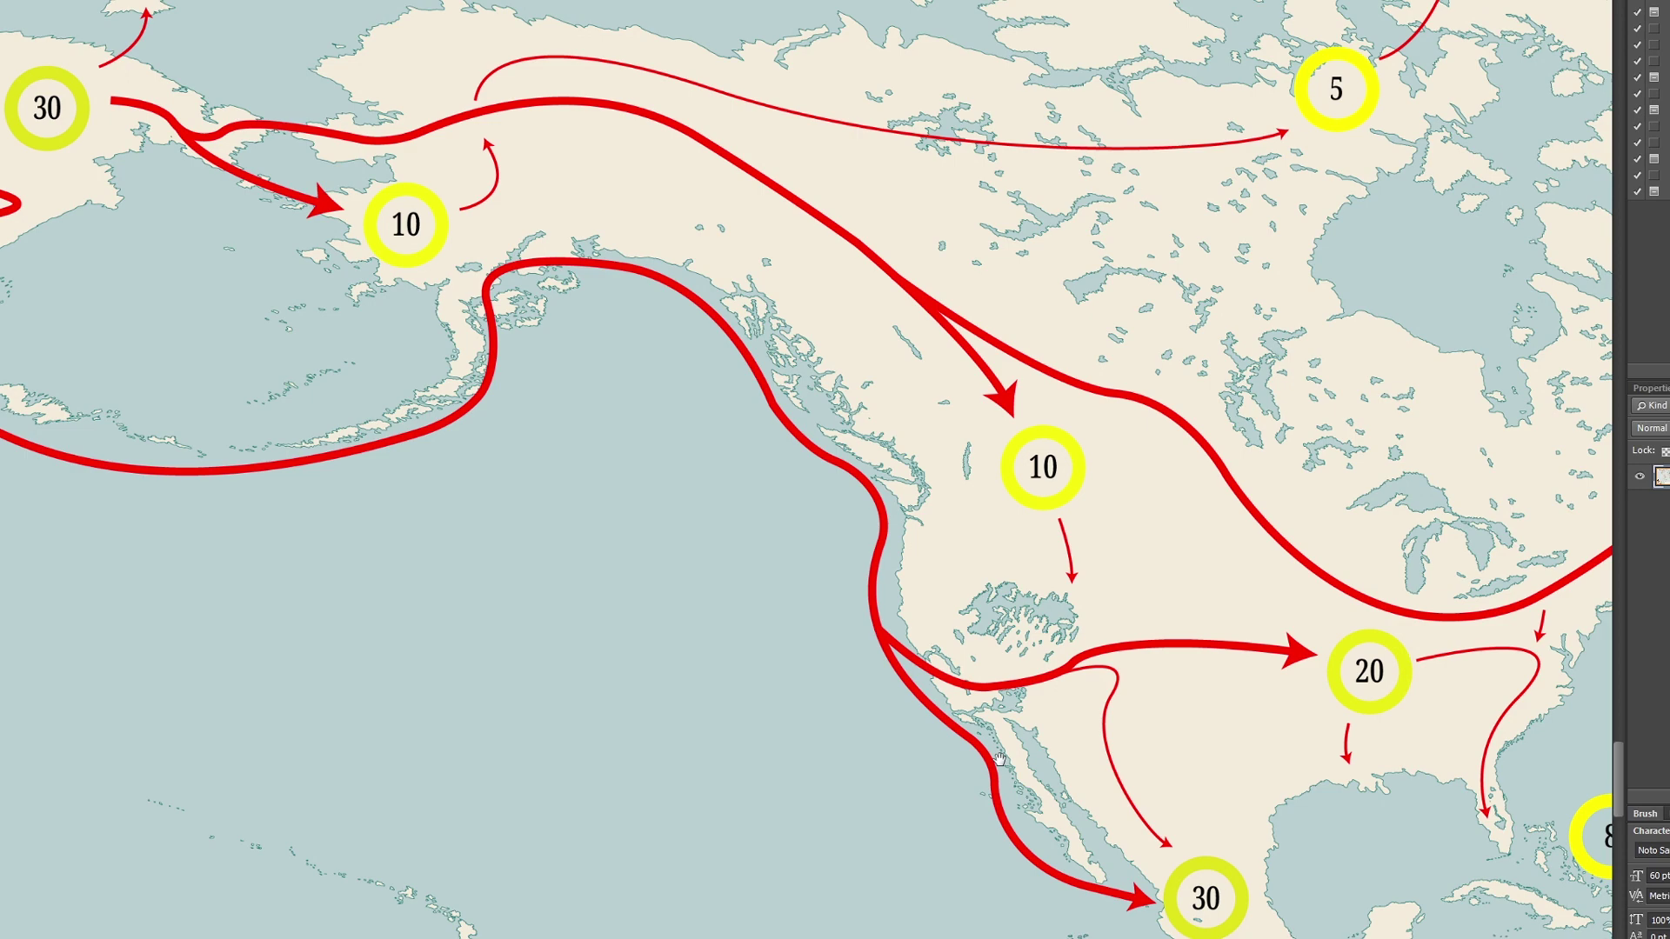
Pan the map to East Asia and the Pacific, with the Yeniseian people article beside it.
{"action": "left_click_drag", "start_coordinate": [1001, 758], "coordinate": [1174, 774]}
{"action": "left_click_drag", "start_coordinate": [889, 630], "coordinate": [1341, 561]}
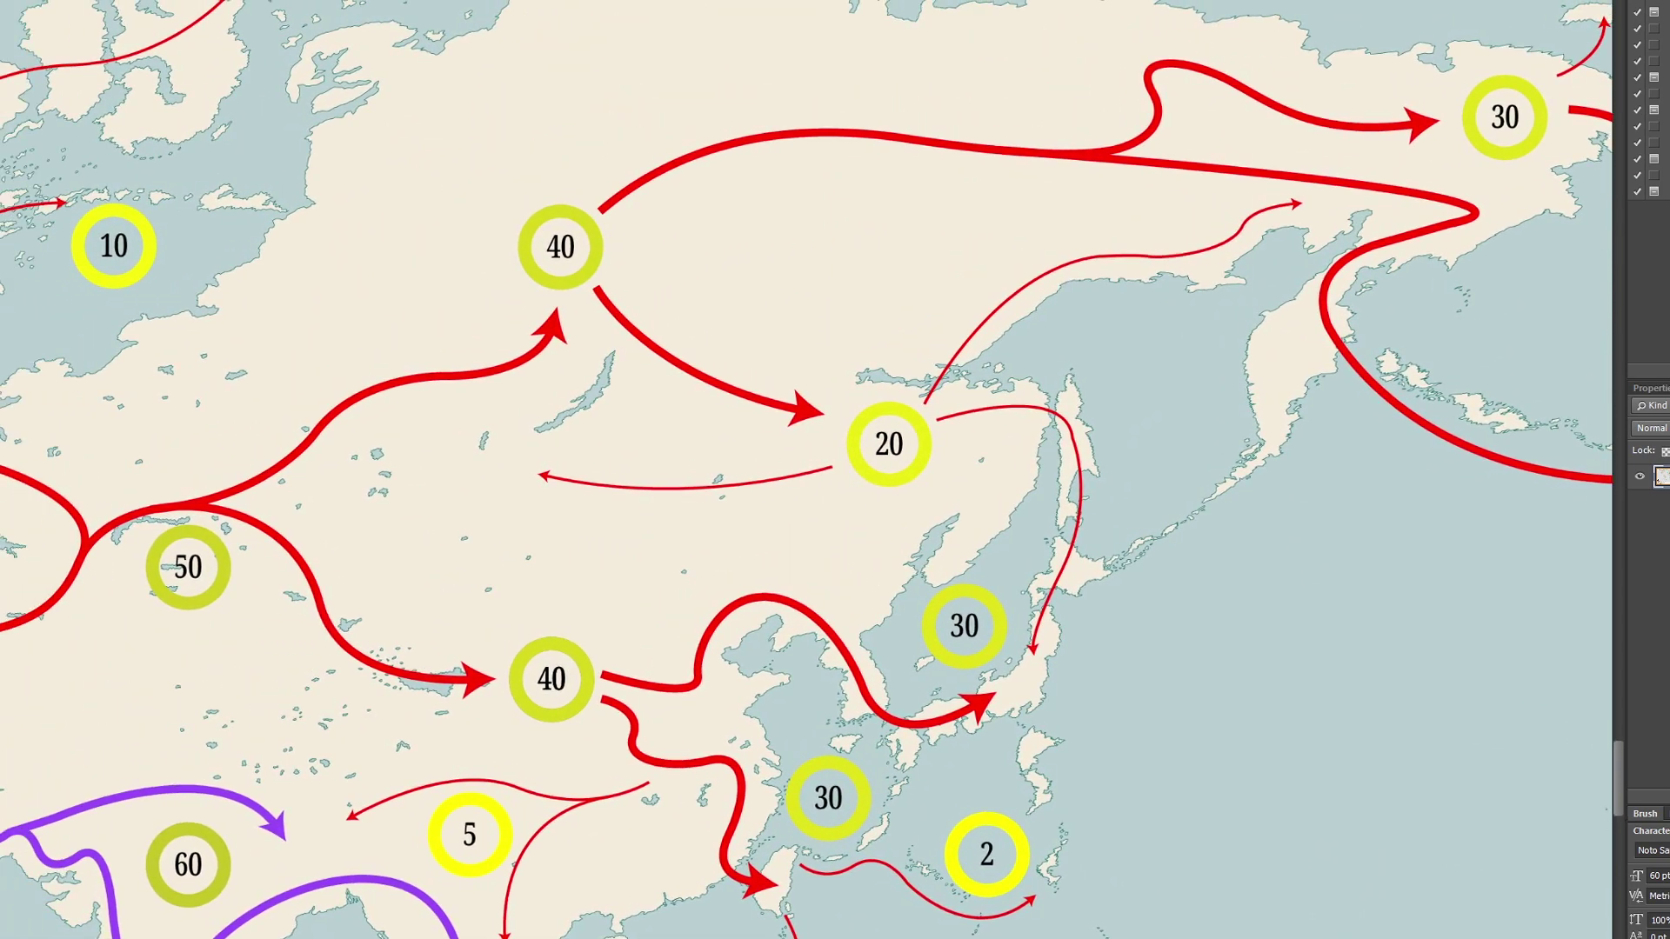
{"action": "key", "text": "alt+Tab"}
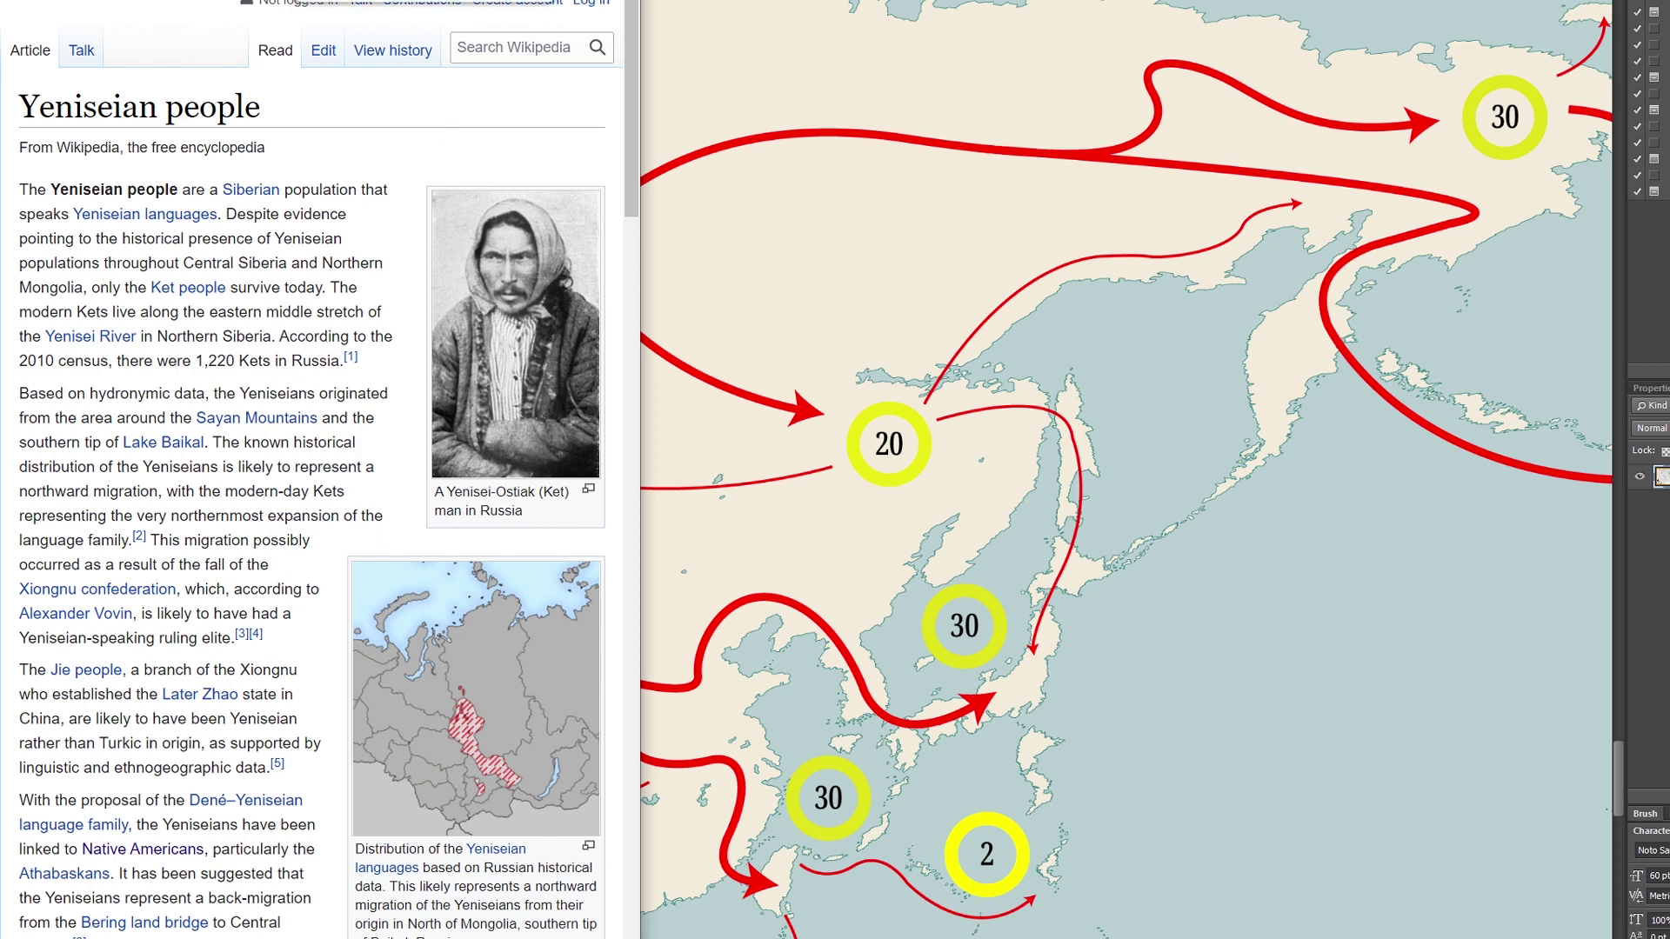
Read through the Nivkh people article in the browser.
{"action": "key", "text": "ctrl+Tab"}
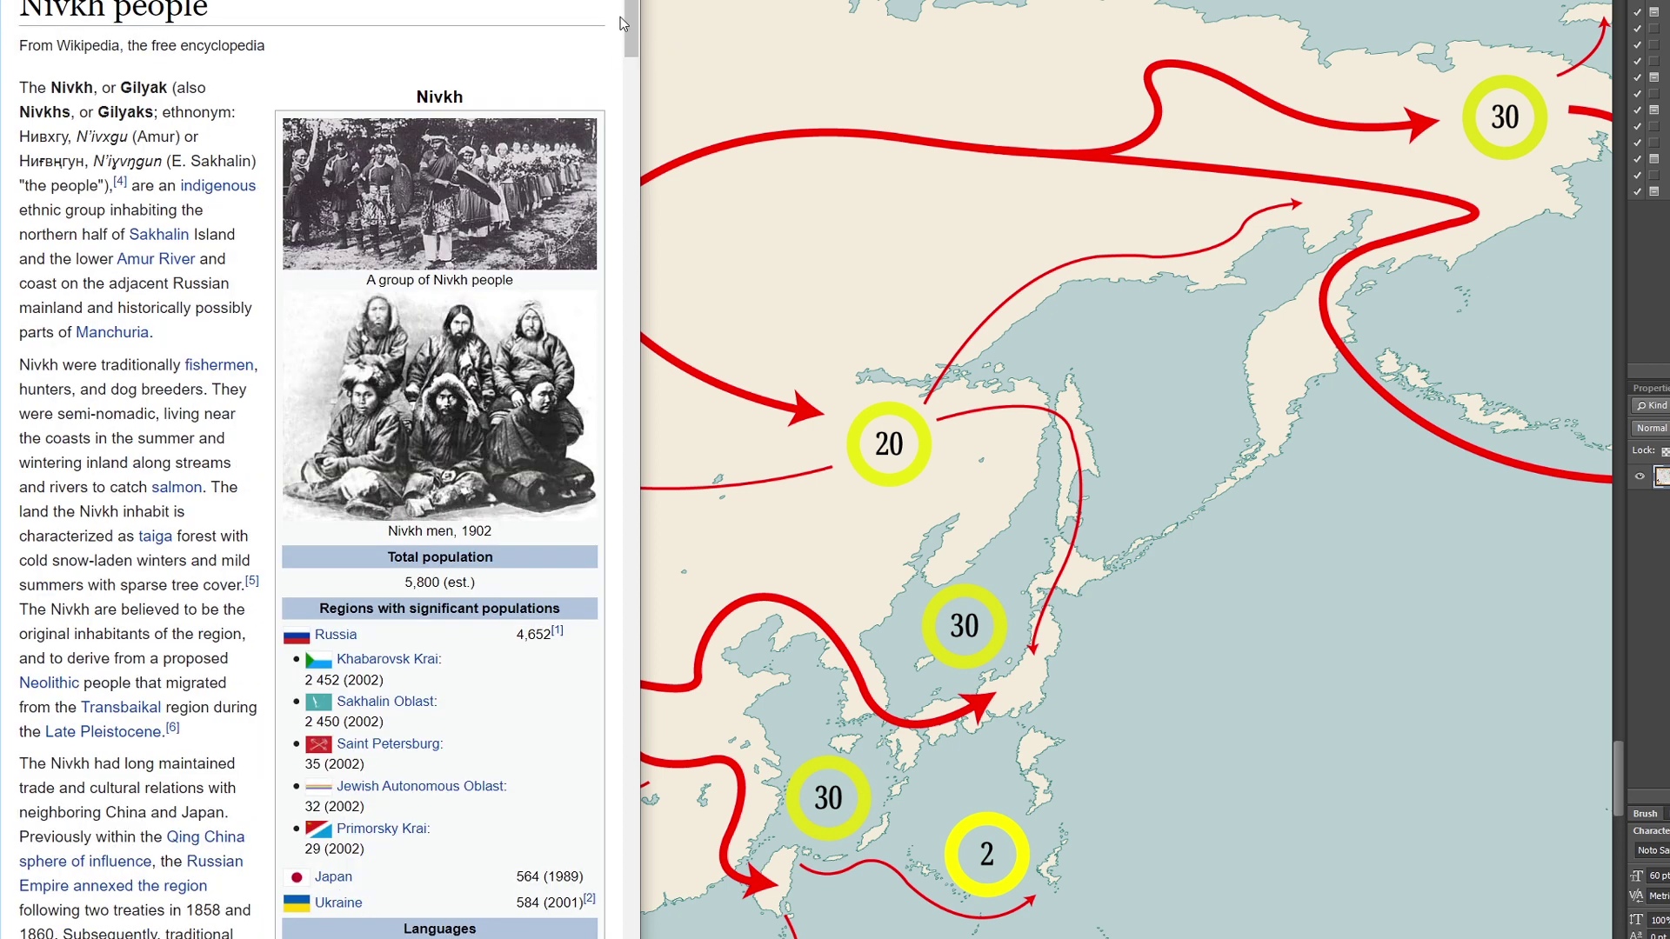
{"action": "scroll", "coordinate": [631, 17], "scroll_direction": "up", "scroll_amount": 1}
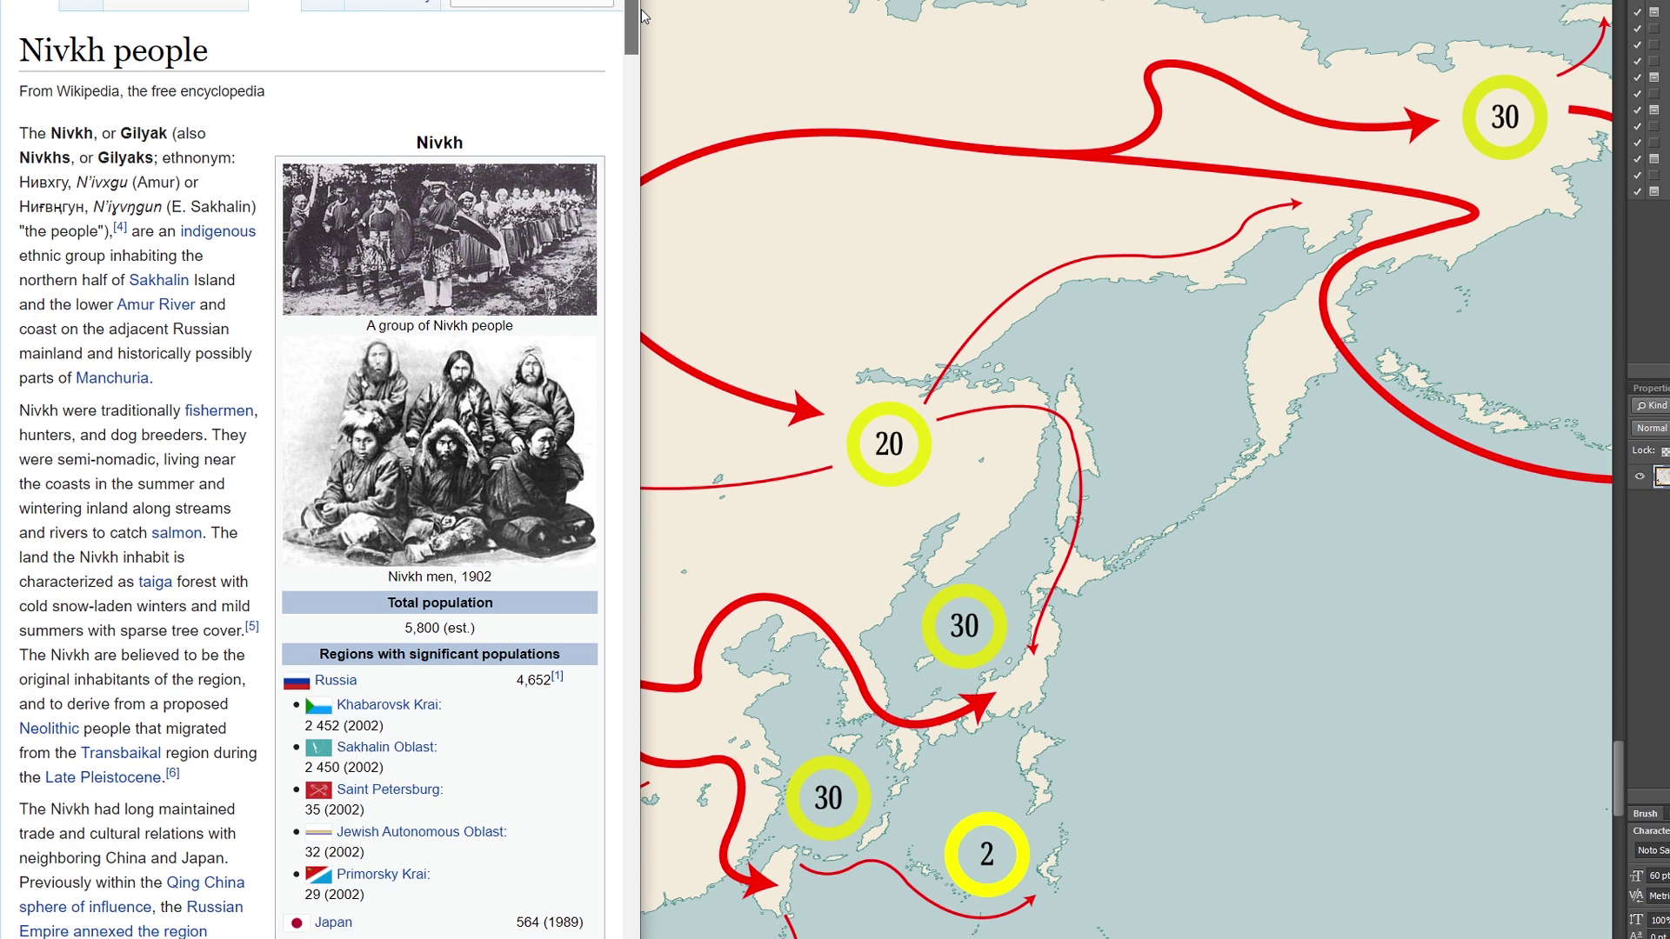
{"action": "left_click_drag", "start_coordinate": [644, 16], "coordinate": [651, 58]}
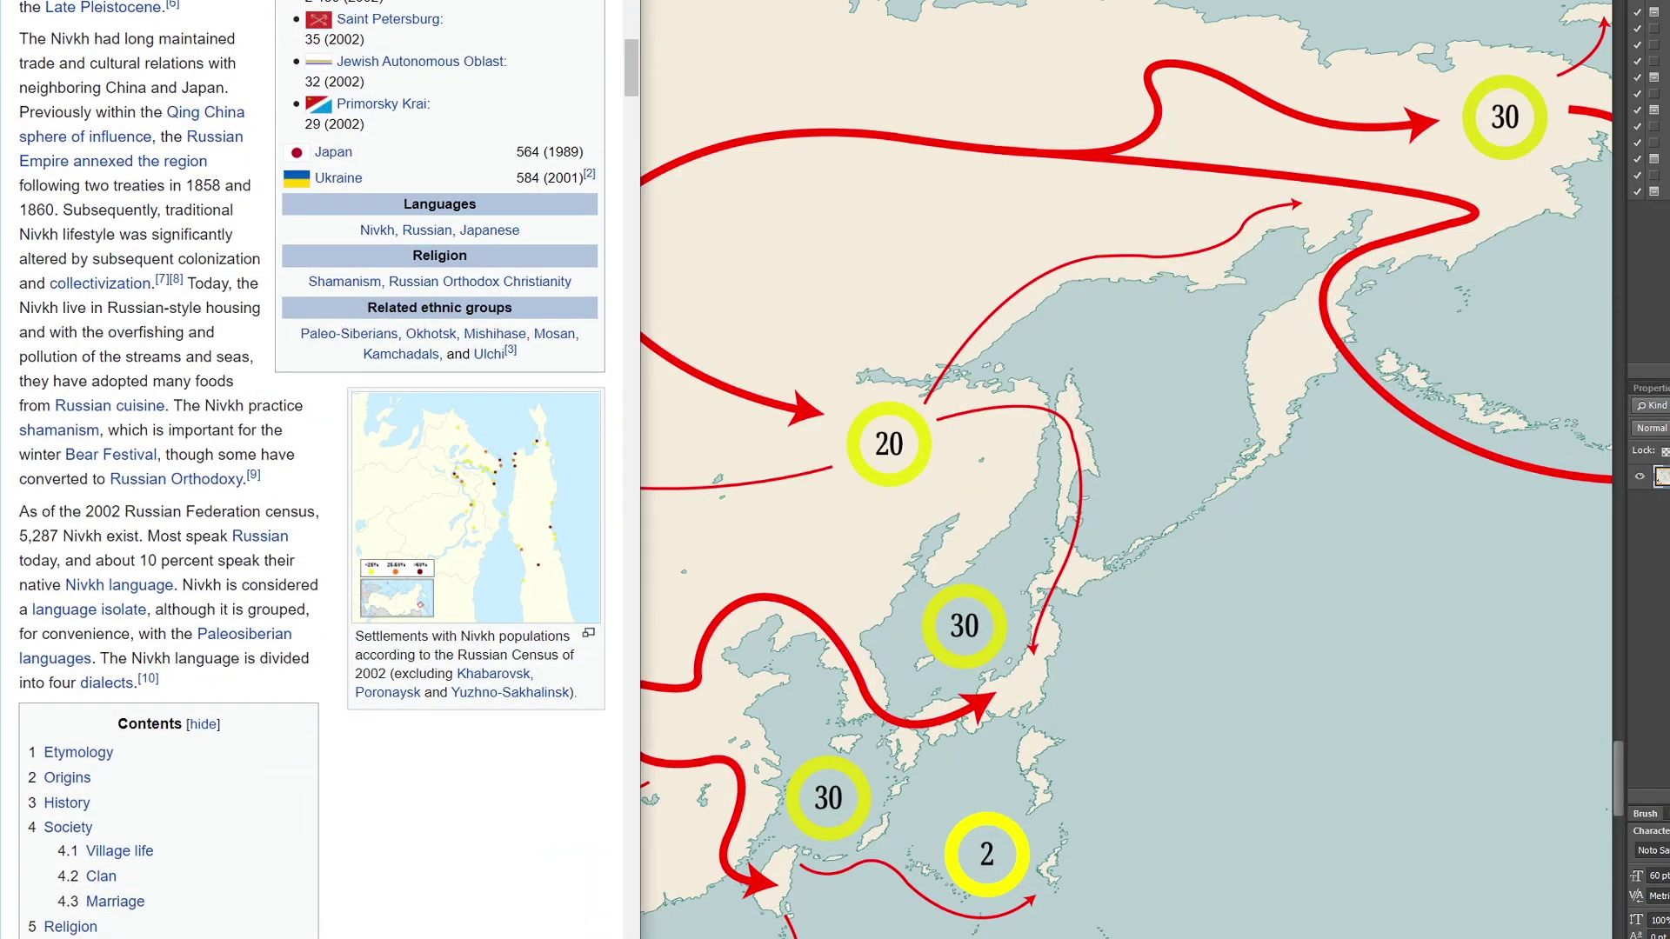
Skim the Salishan languages article, then return to the map and pan to Europe.
{"action": "key", "text": "ctrl+Tab"}
{"action": "mouse_move", "coordinate": [631, 33]}
{"action": "left_mouse_down"}
{"action": "mouse_move", "coordinate": [638, 8]}
{"action": "mouse_move", "coordinate": [649, 54]}
{"action": "left_mouse_up"}
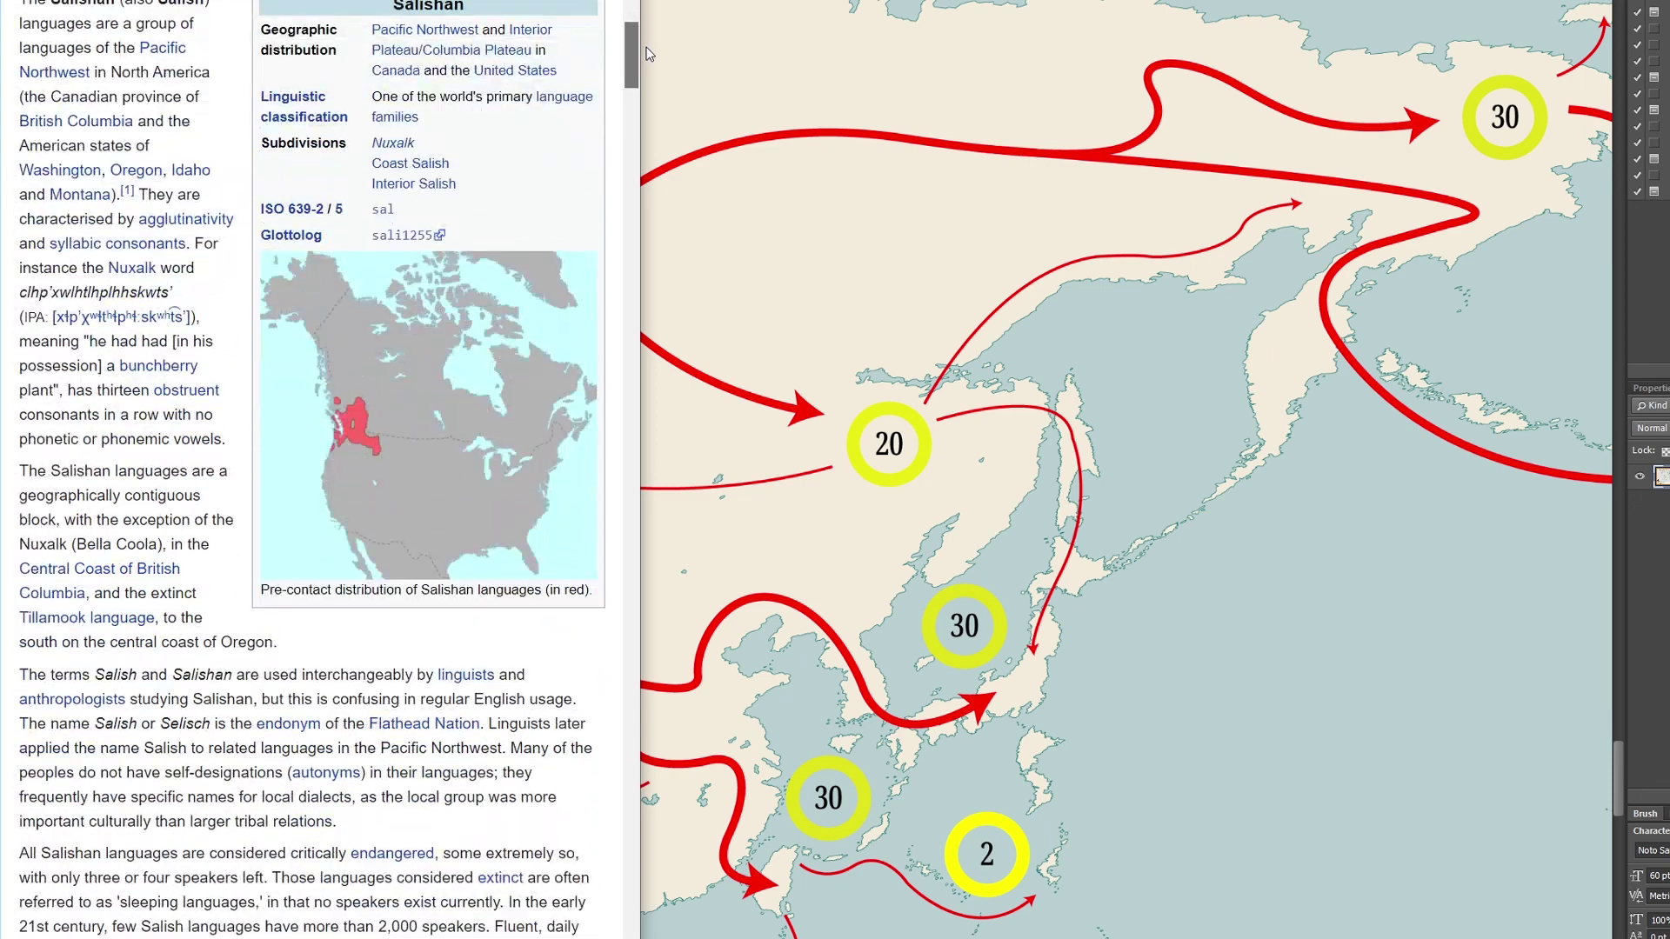
{"action": "left_click", "coordinate": [641, 325]}
{"action": "left_click_drag", "start_coordinate": [641, 326], "coordinate": [915, 376]}
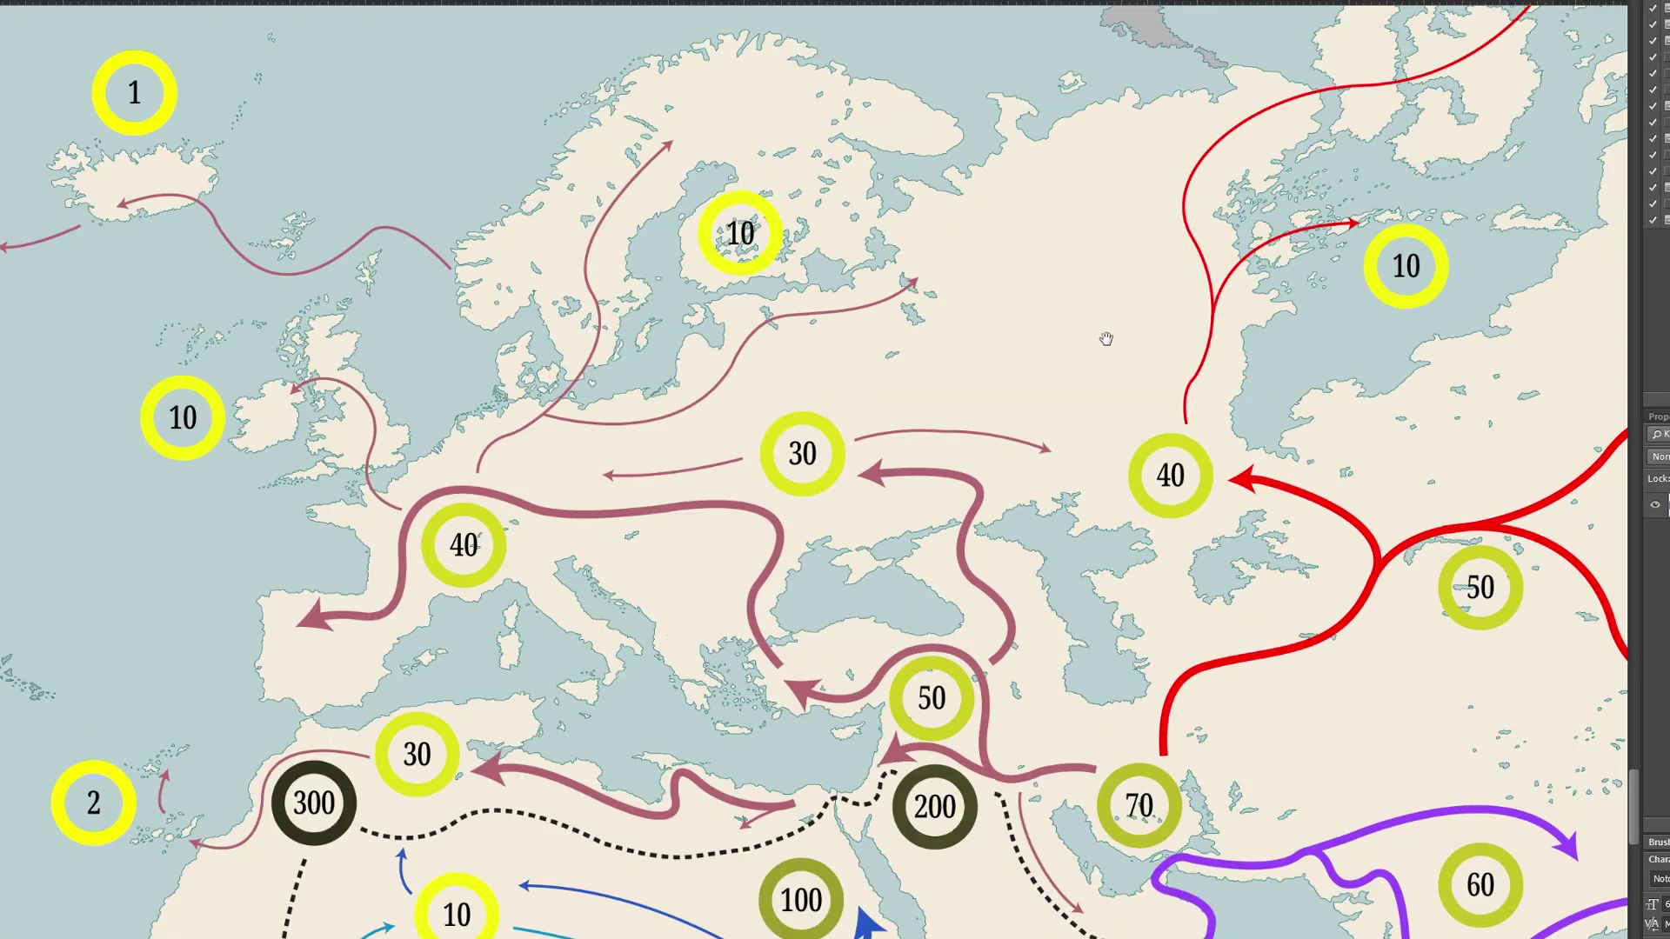
Centre Arctic Canada and Greenland on the map and bring the Salishan article back beside it.
{"action": "scroll", "coordinate": [1330, 228], "scroll_direction": "right", "scroll_amount": 6}
{"action": "scroll", "coordinate": [1329, 228], "scroll_direction": "up", "scroll_amount": 2}
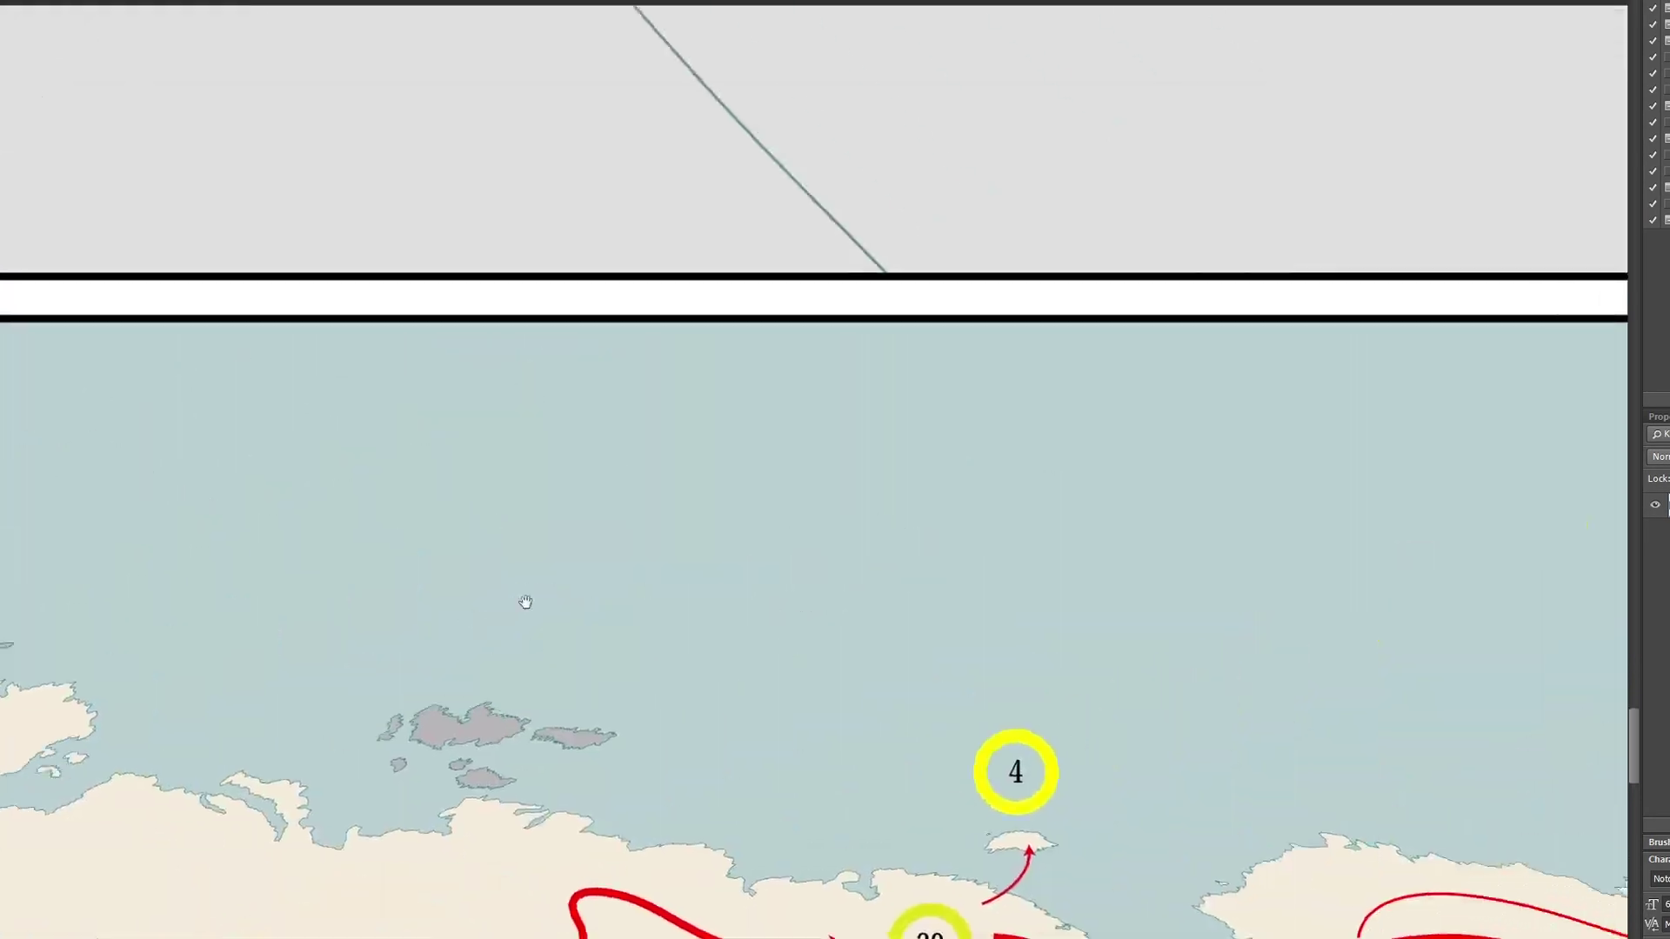
{"action": "scroll", "coordinate": [991, 363], "scroll_direction": "down", "scroll_amount": 5}
{"action": "scroll", "coordinate": [991, 364], "scroll_direction": "right", "scroll_amount": 5}
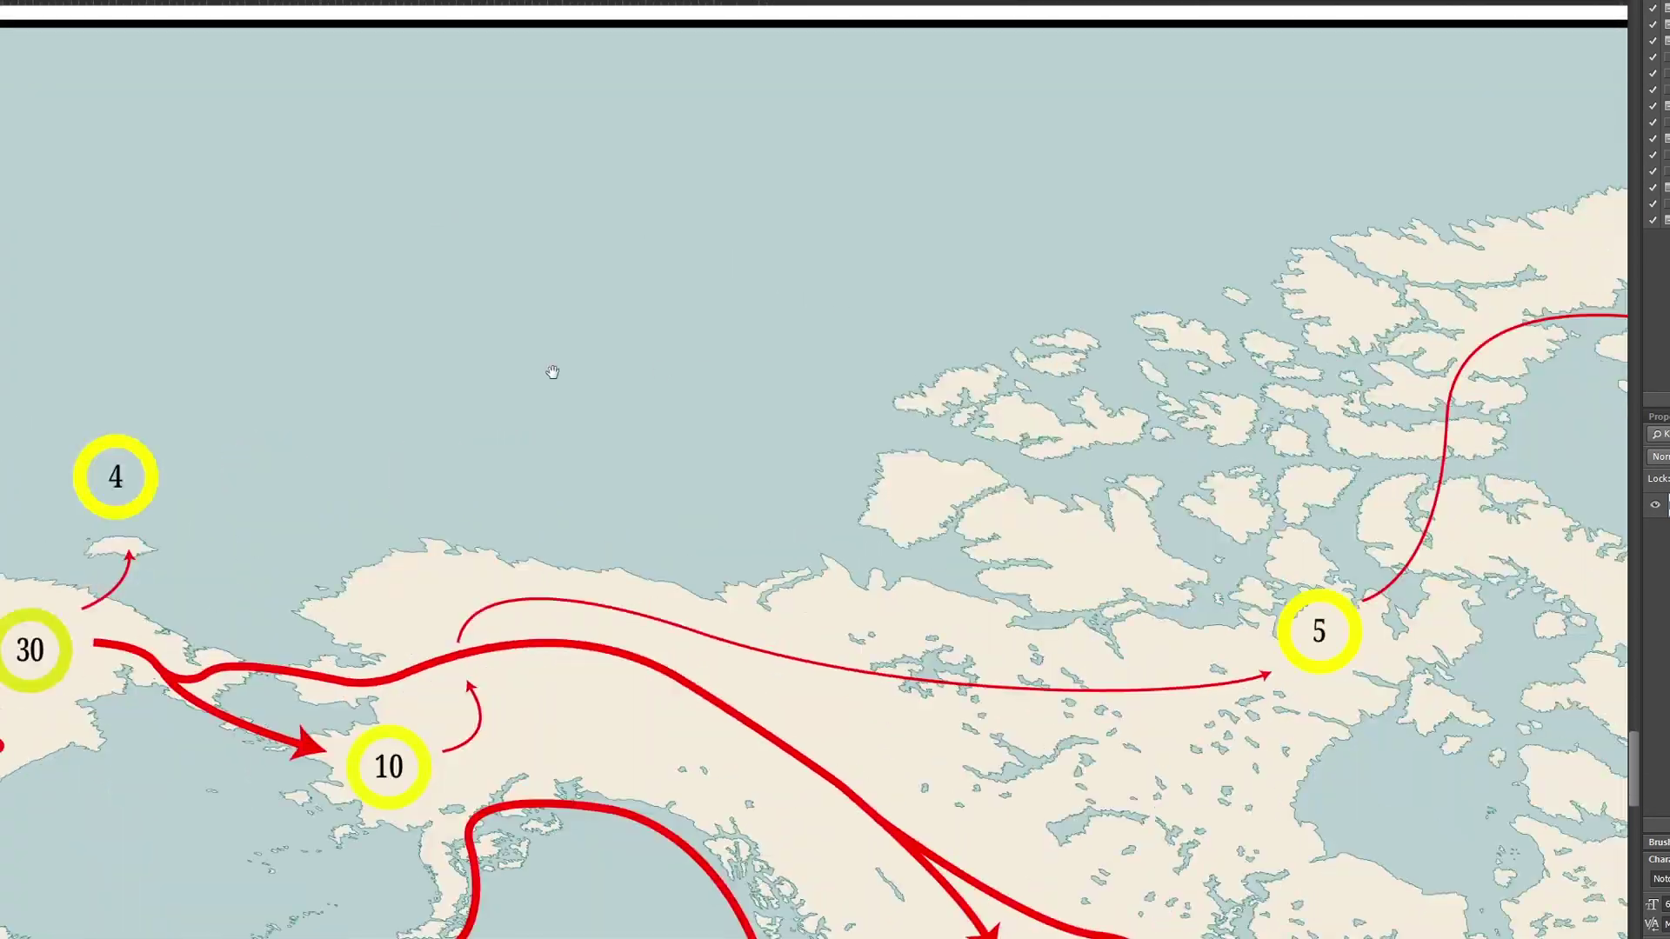
{"action": "scroll", "coordinate": [488, 369], "scroll_direction": "right", "scroll_amount": 3}
{"action": "left_click_drag", "start_coordinate": [645, 493], "coordinate": [444, 434]}
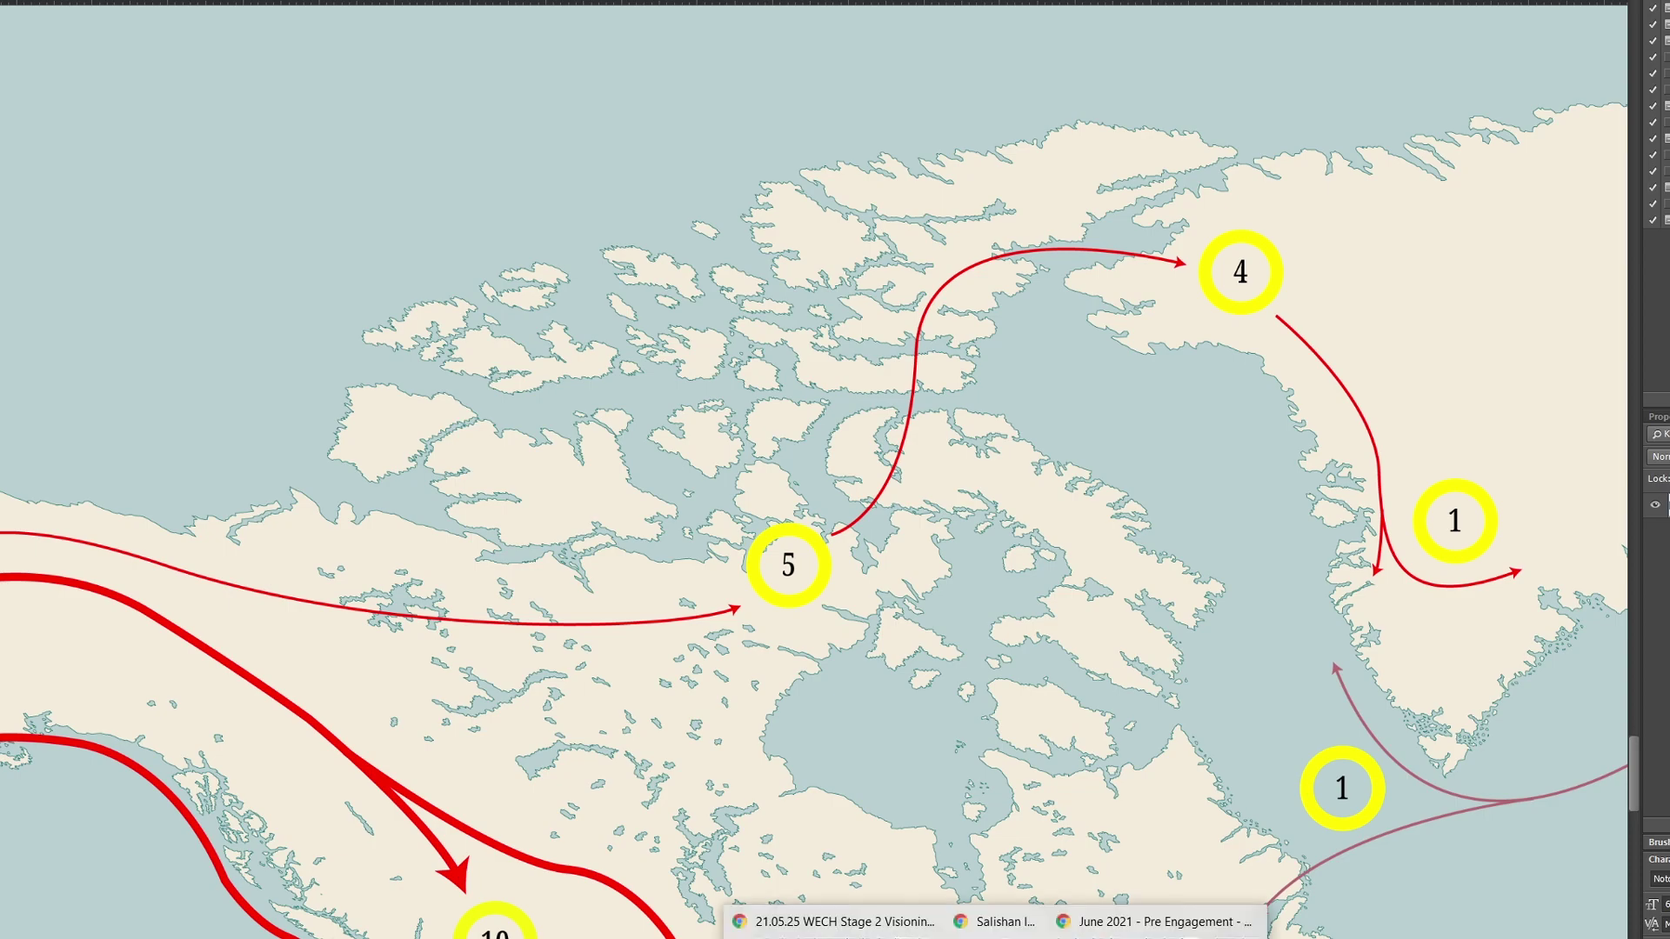
{"action": "left_click", "coordinate": [1014, 924]}
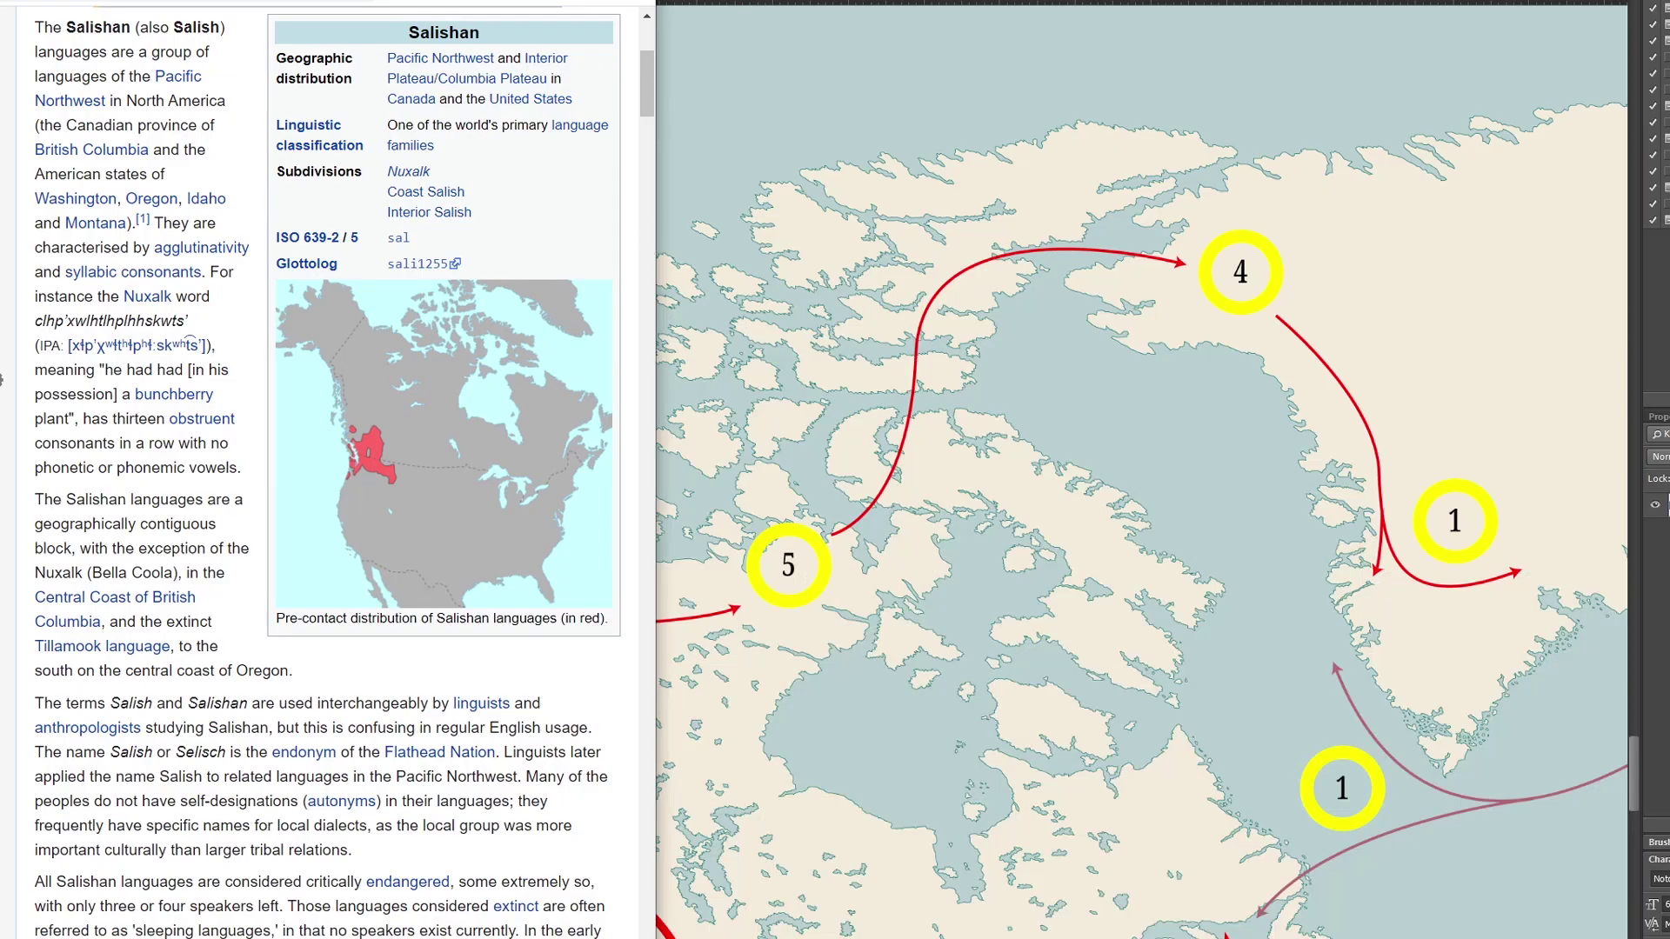
Read the Paleo-Eskimo and Dorset culture articles, then pan the map back to Europe.
{"action": "key", "text": "ctrl+Tab"}
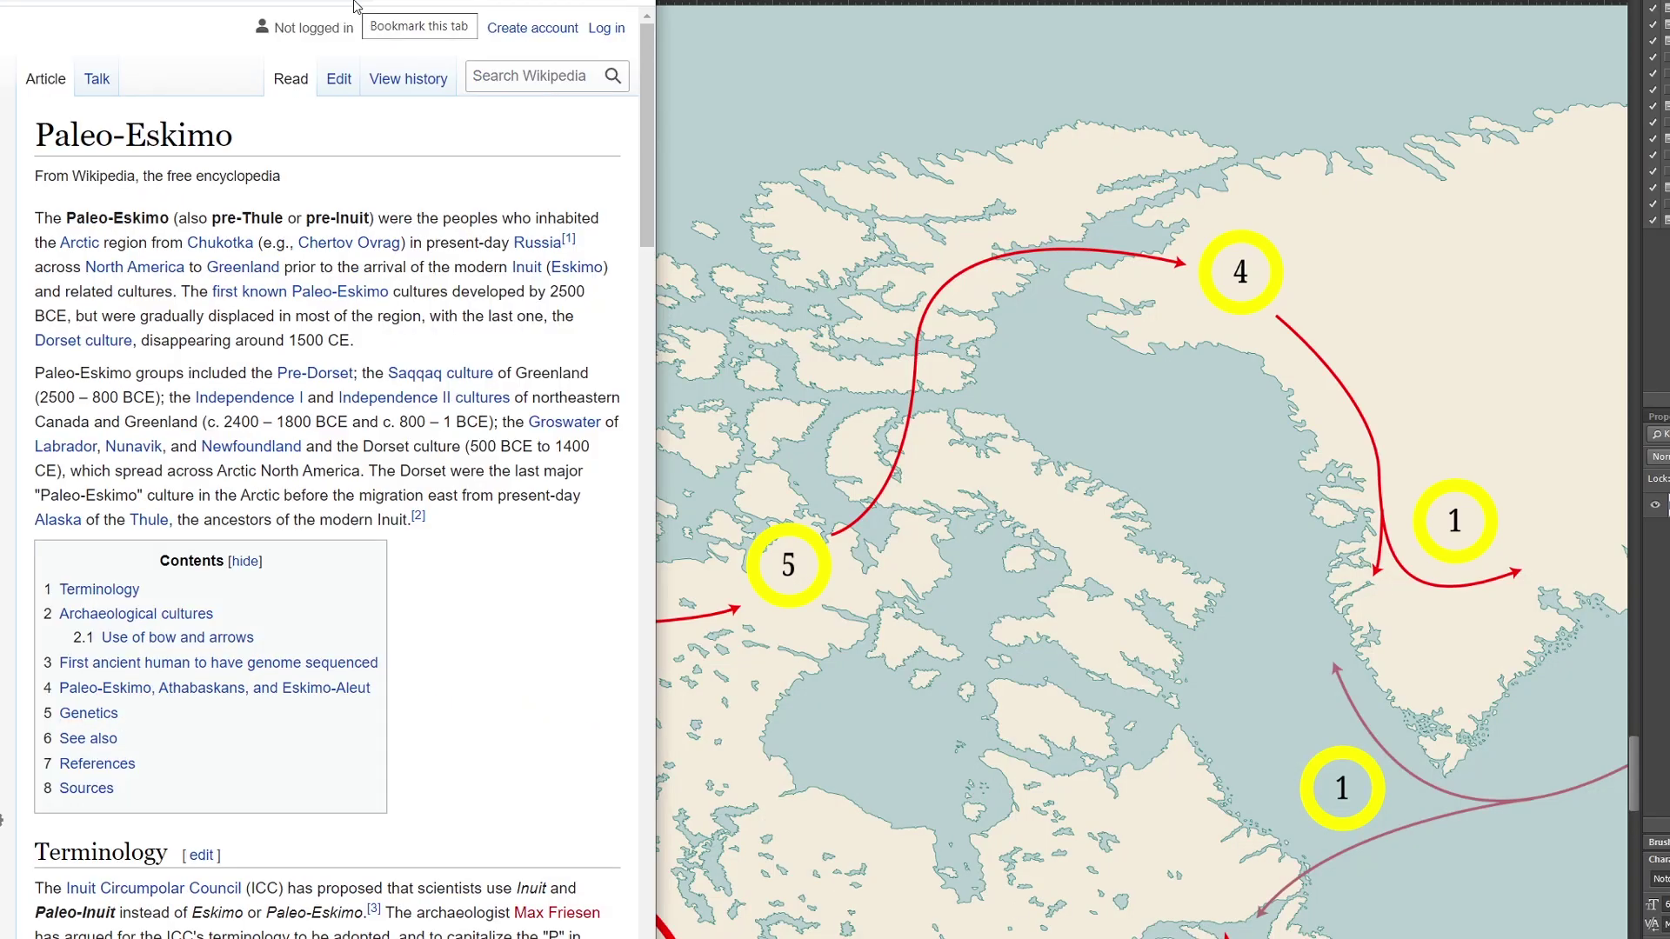
{"action": "mouse_move", "coordinate": [243, 275]}
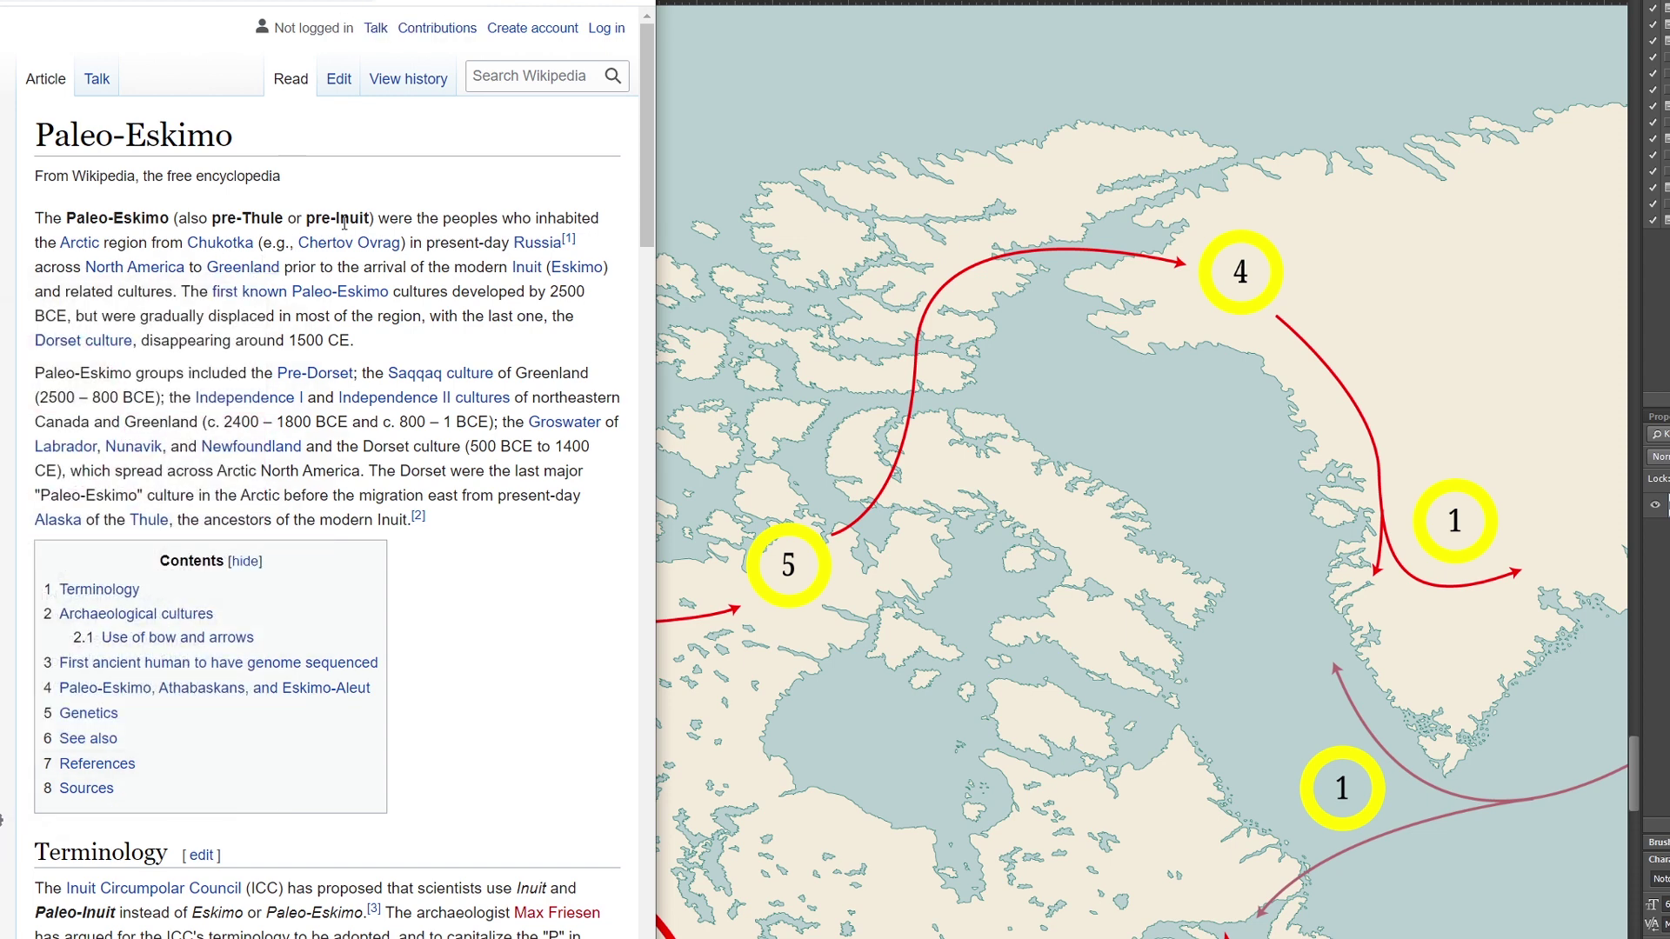
{"action": "scroll", "coordinate": [343, 223], "scroll_direction": "down", "scroll_amount": 8}
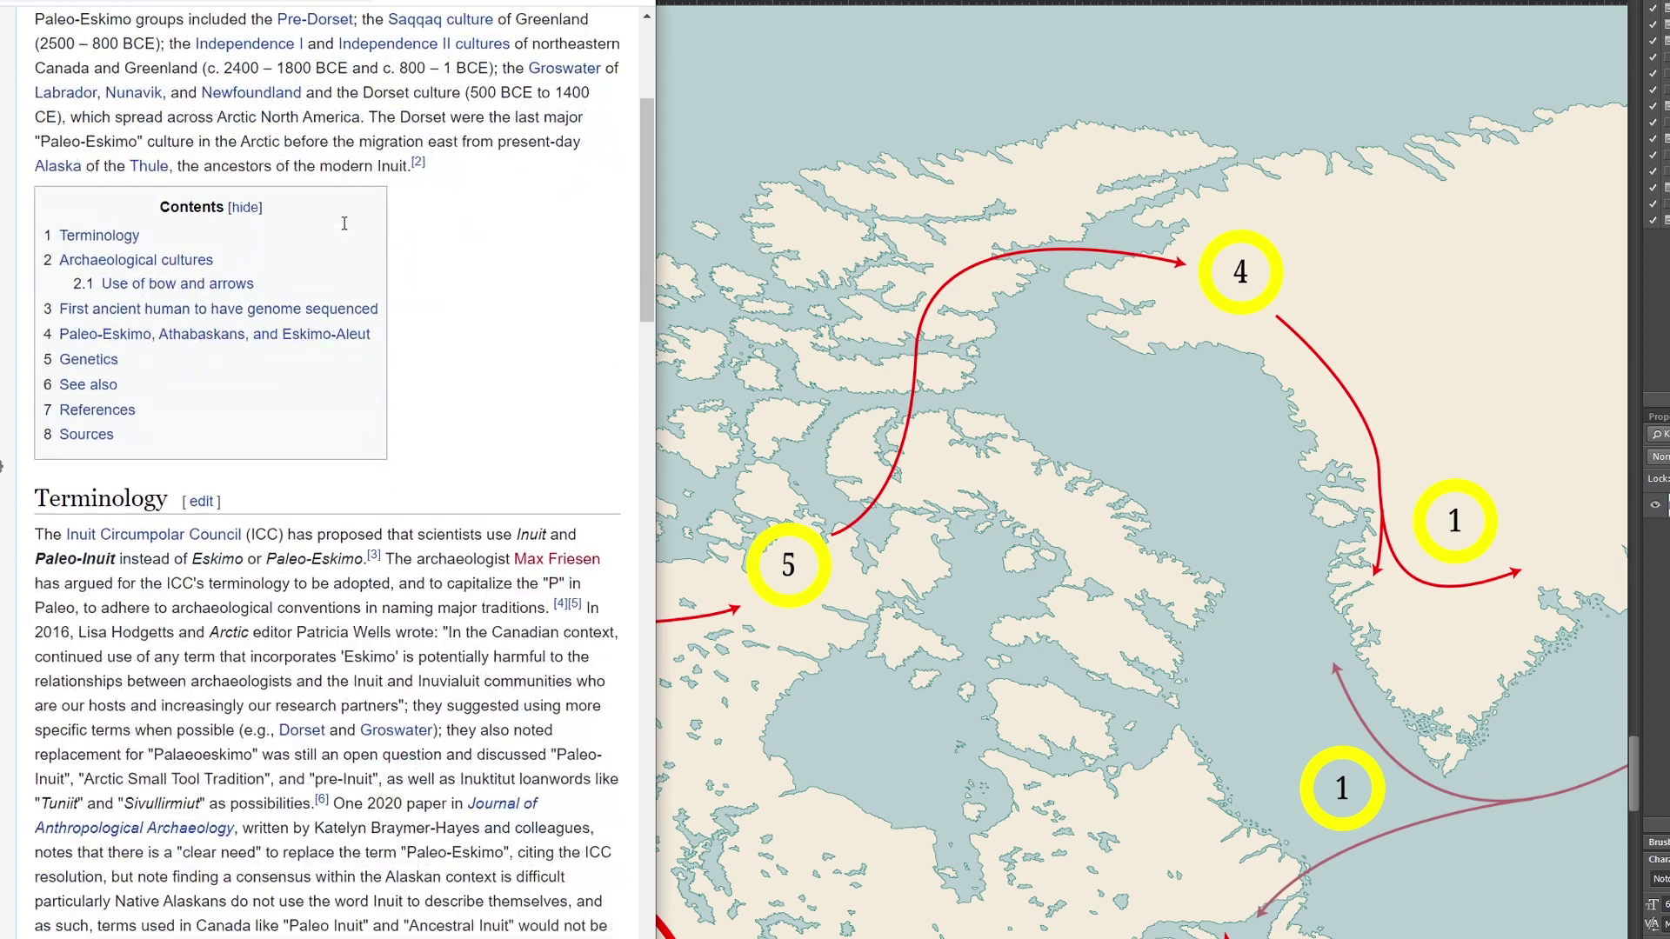
{"action": "scroll", "coordinate": [345, 228], "scroll_direction": "down", "scroll_amount": 2}
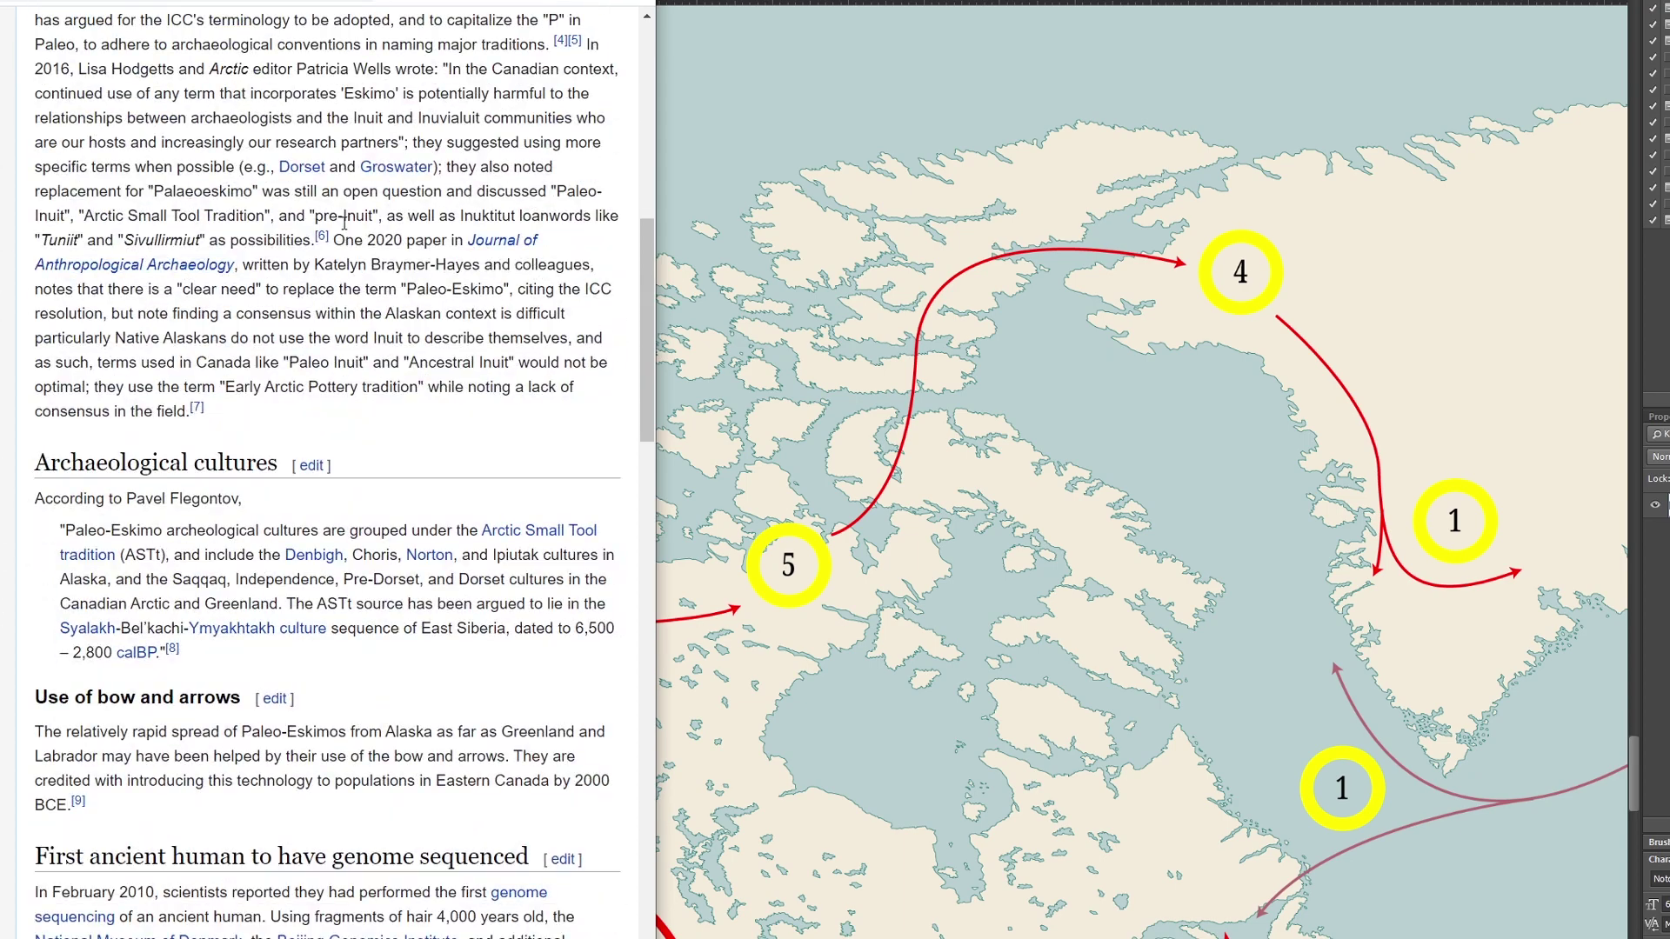
{"action": "scroll", "coordinate": [343, 224], "scroll_direction": "up", "scroll_amount": 1}
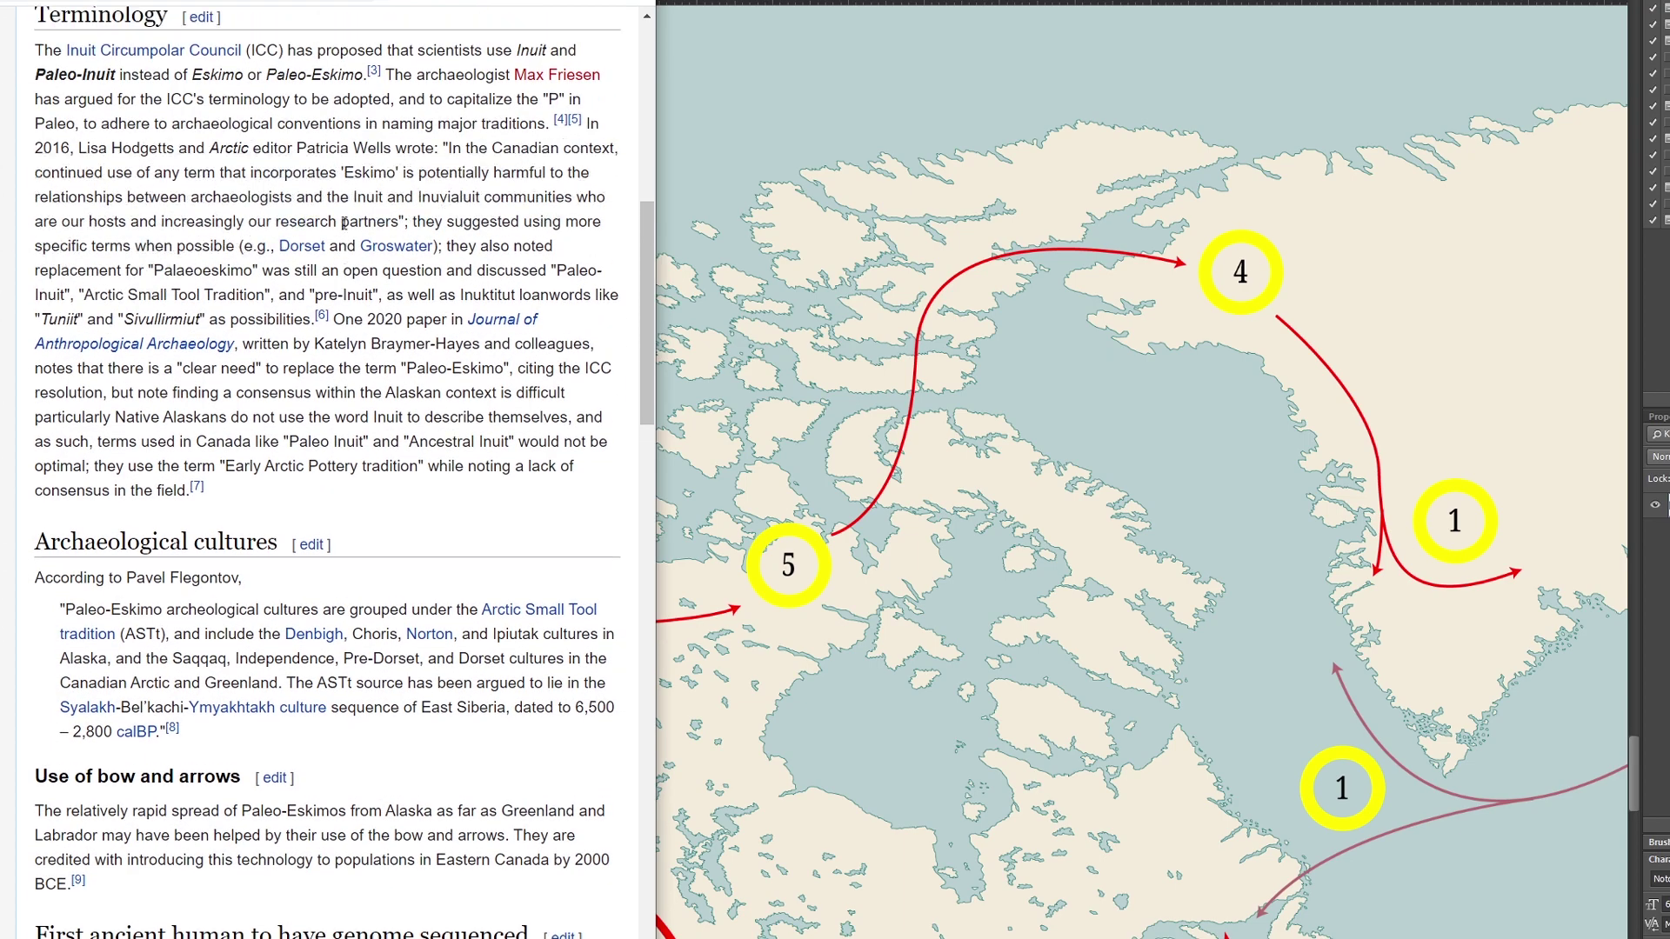
{"action": "scroll", "coordinate": [344, 223], "scroll_direction": "up", "scroll_amount": 8}
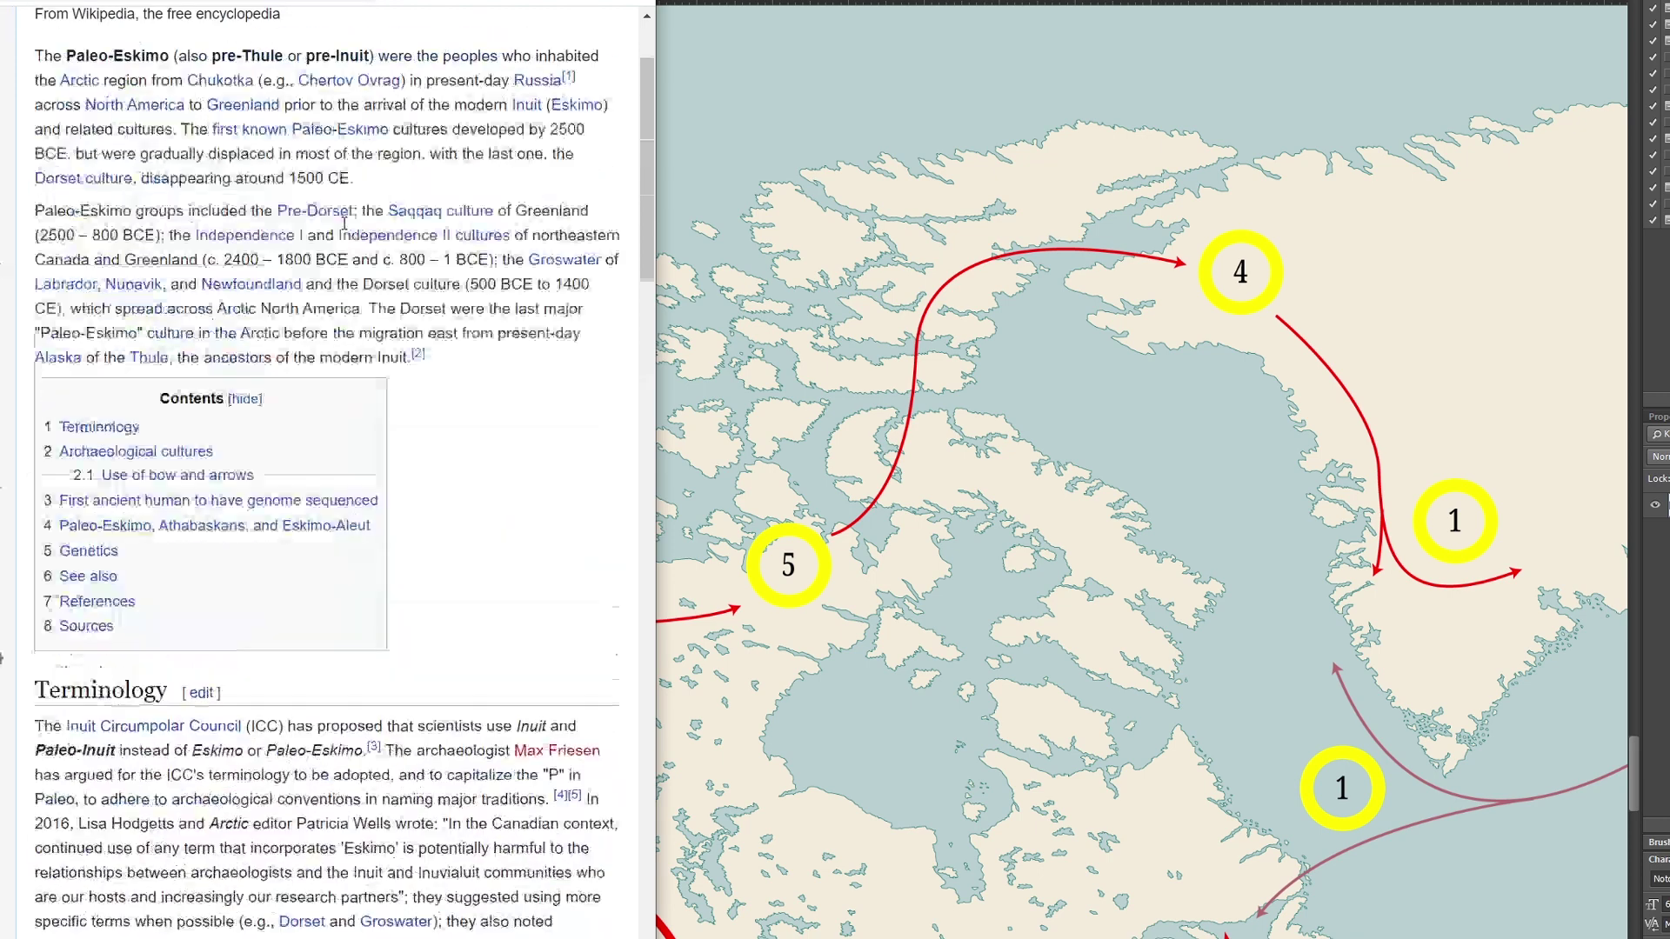
{"action": "scroll", "coordinate": [344, 223], "scroll_direction": "up", "scroll_amount": 1}
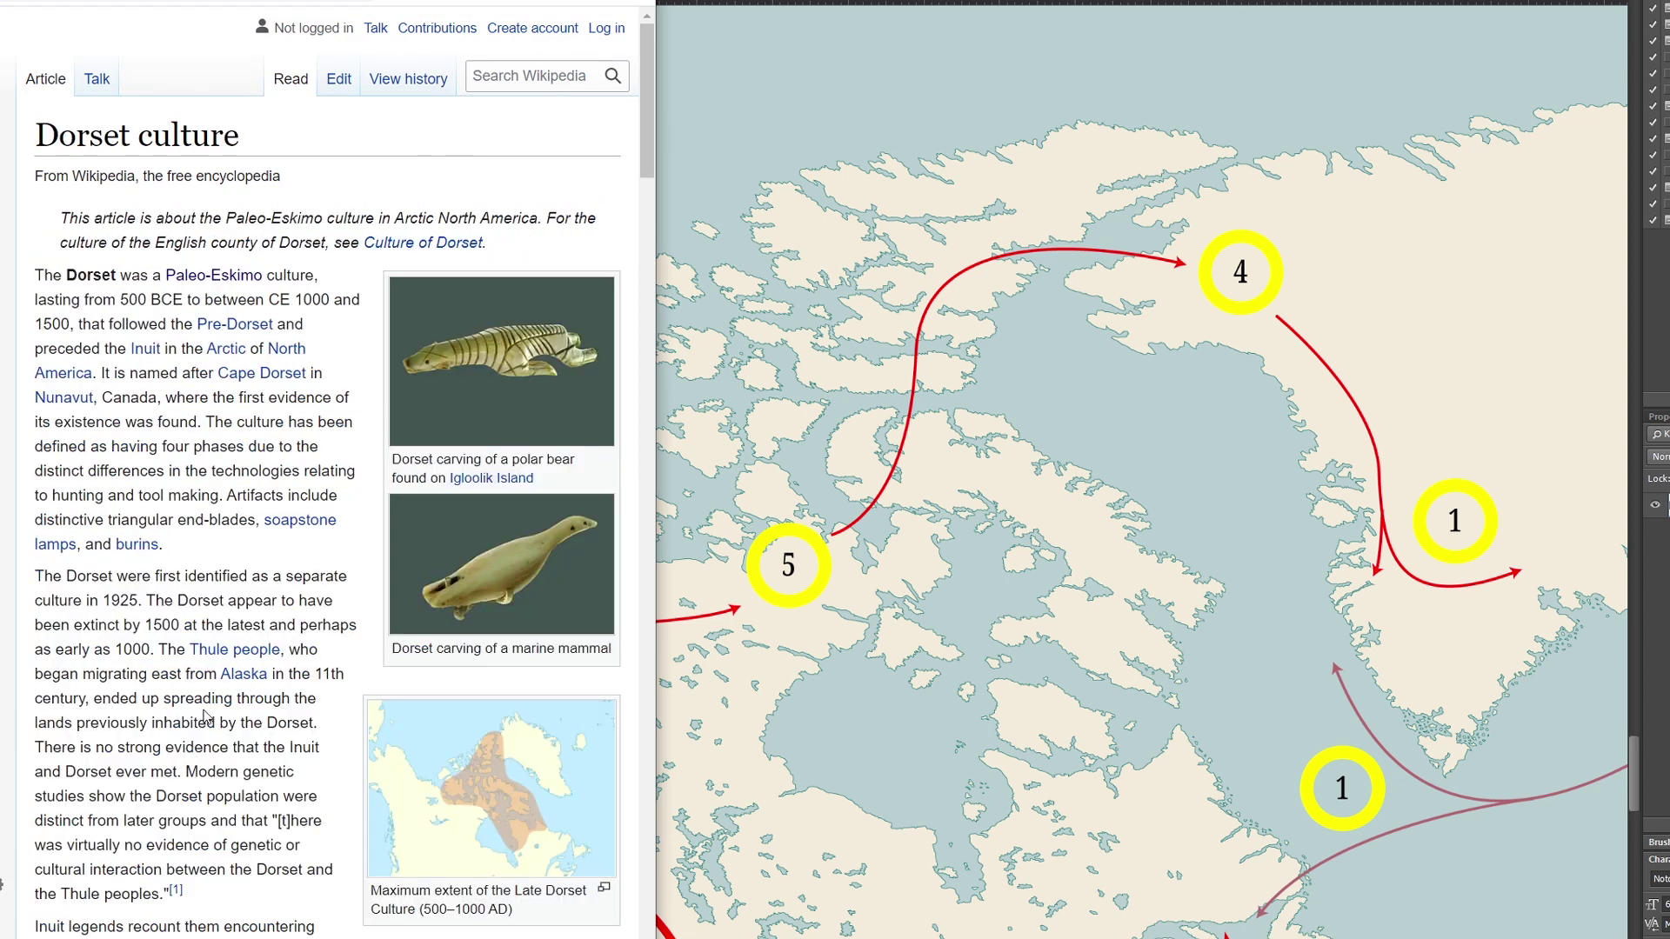
{"action": "scroll", "coordinate": [206, 716], "scroll_direction": "down", "scroll_amount": 7}
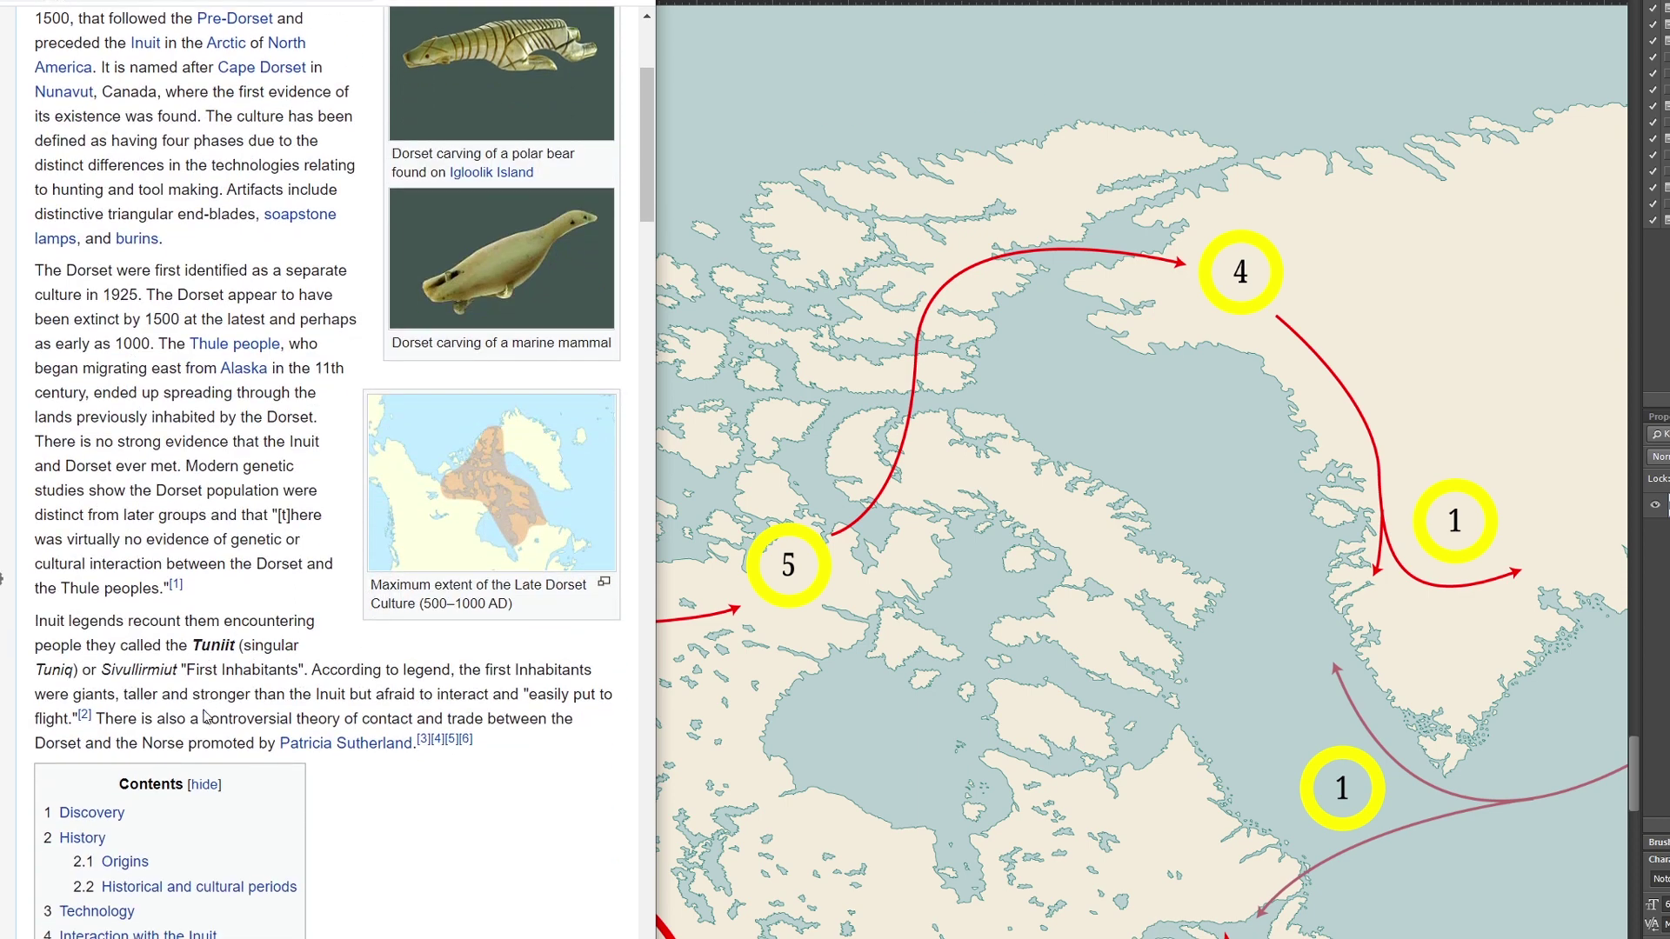
{"action": "scroll", "coordinate": [206, 716], "scroll_direction": "up", "scroll_amount": 1}
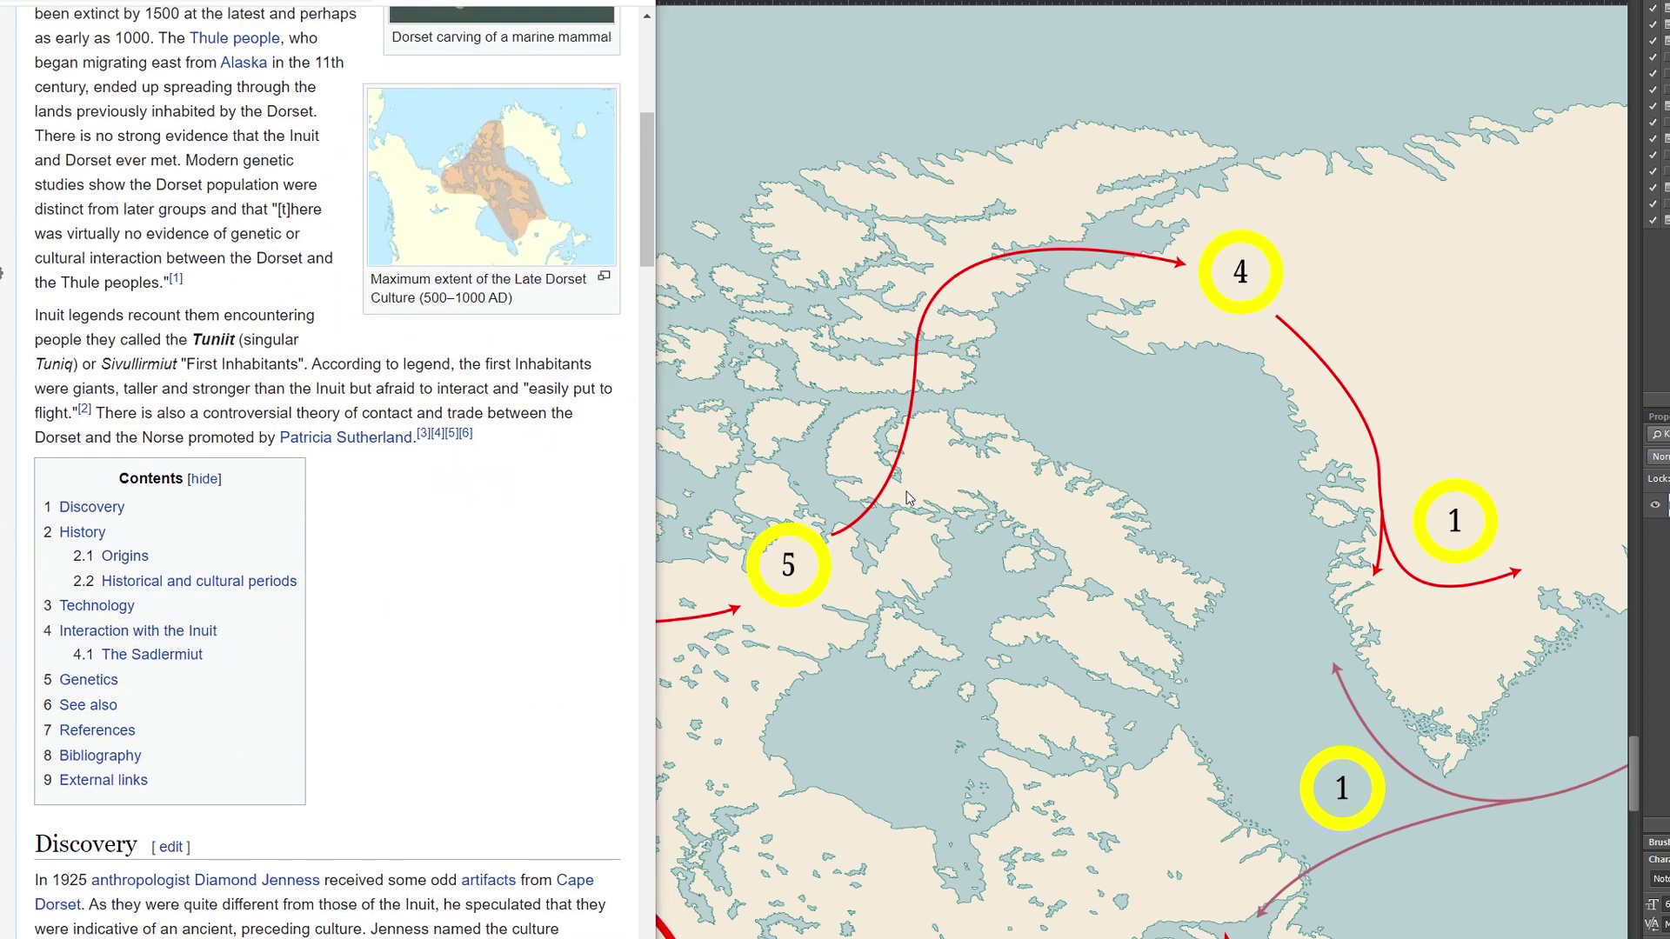
{"action": "left_click", "coordinate": [690, 442]}
{"action": "left_click_drag", "start_coordinate": [791, 457], "coordinate": [763, 293]}
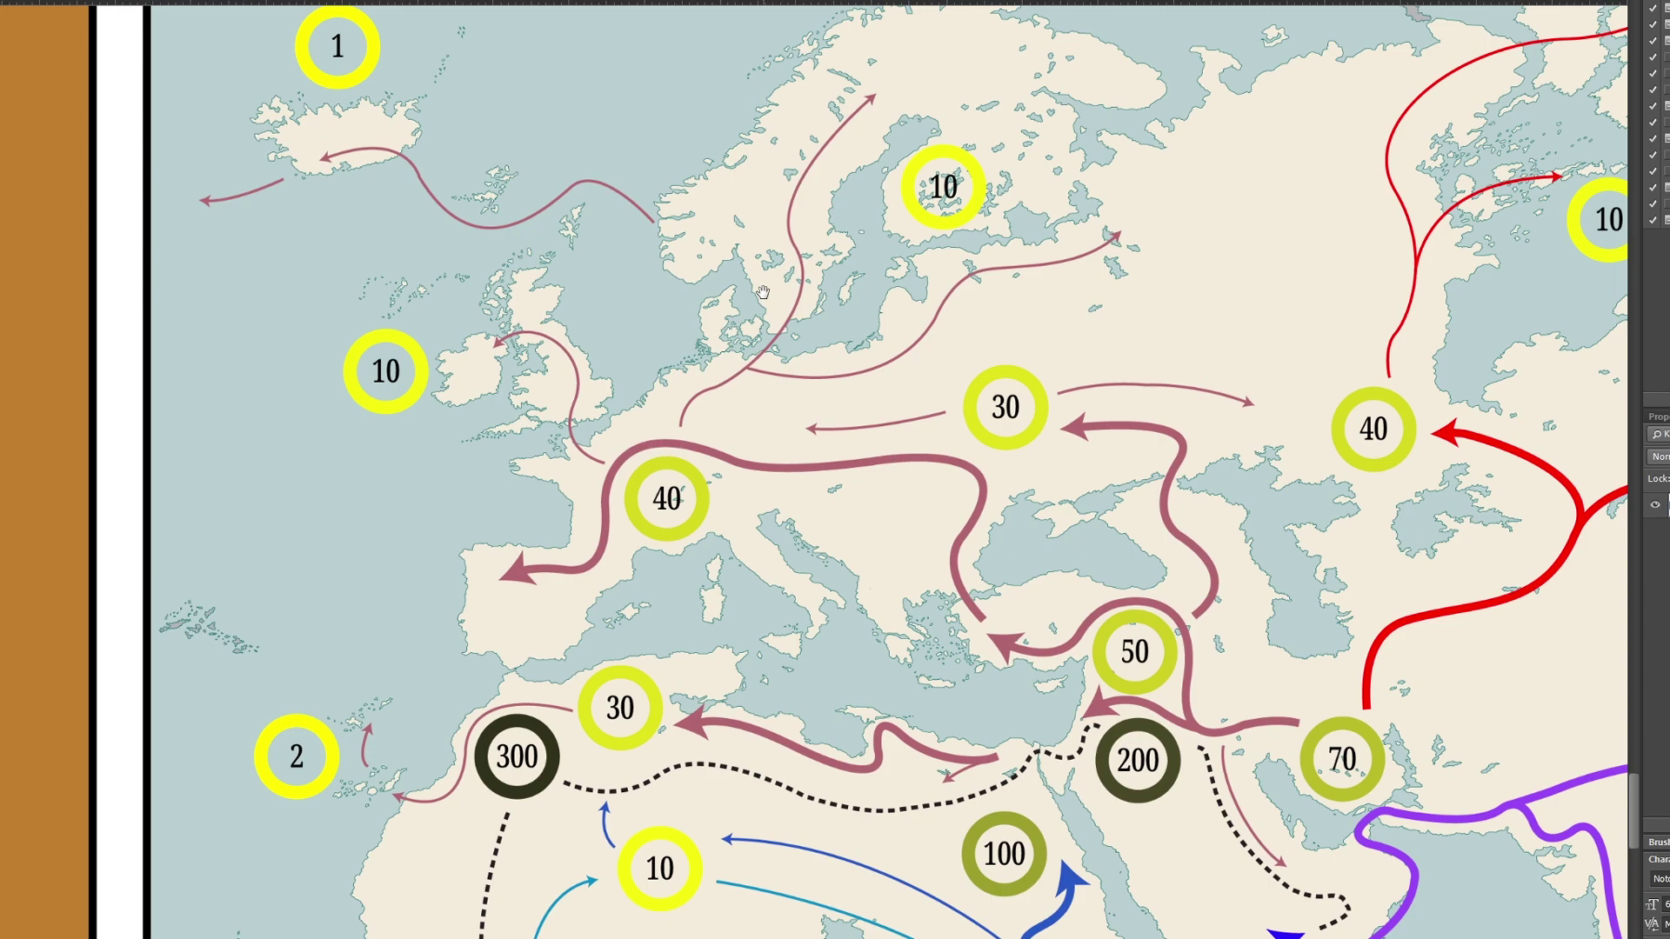
Pan the map to North America and bring up Google results for 'solutrean' beside it.
{"action": "scroll", "coordinate": [1175, 605], "scroll_direction": "right", "scroll_amount": 15}
{"action": "scroll", "coordinate": [1199, 550], "scroll_direction": "down", "scroll_amount": 3}
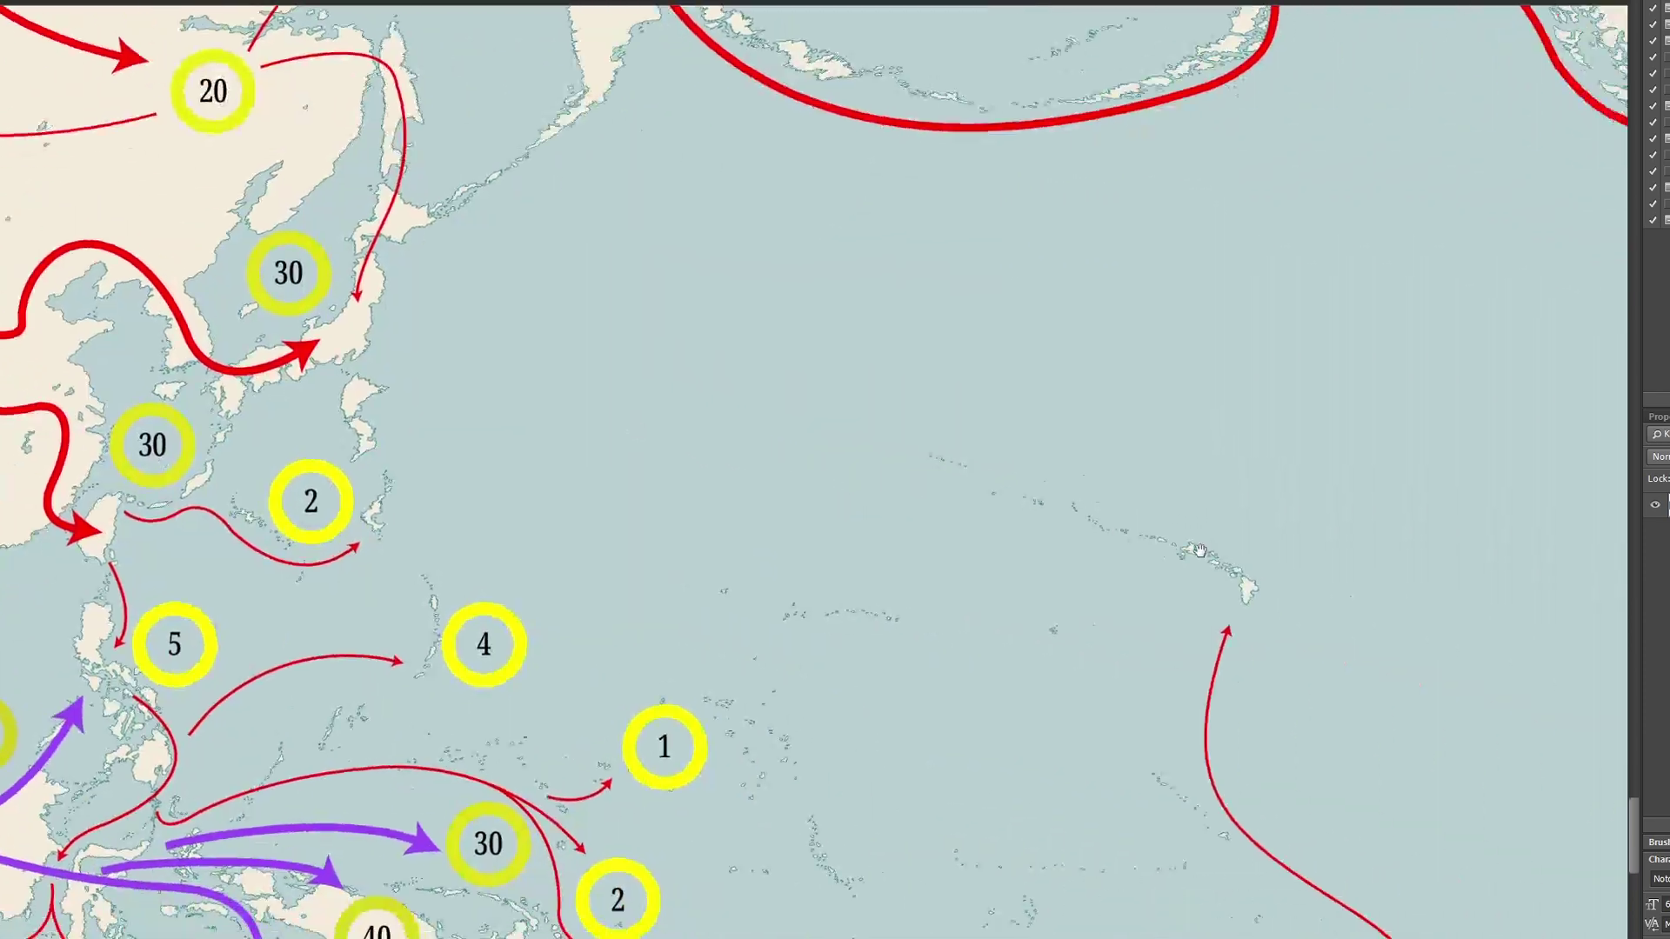
{"action": "scroll", "coordinate": [1200, 551], "scroll_direction": "right", "scroll_amount": 15}
{"action": "scroll", "coordinate": [710, 753], "scroll_direction": "up", "scroll_amount": 5}
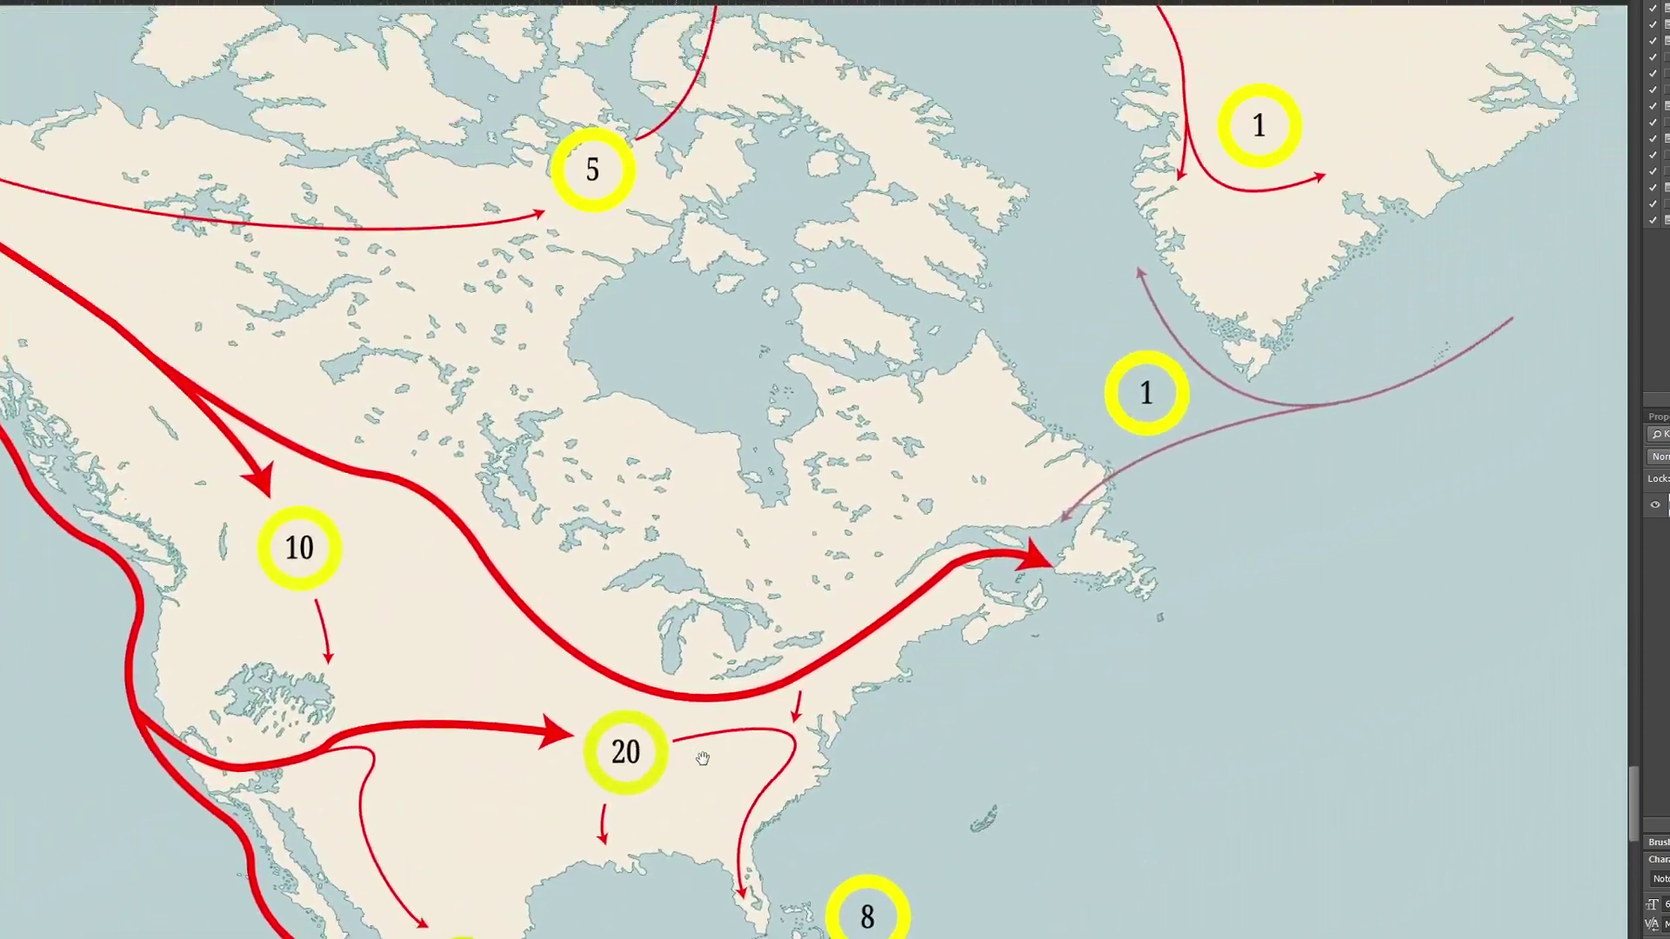
{"action": "left_click_drag", "start_coordinate": [710, 753], "coordinate": [976, 748]}
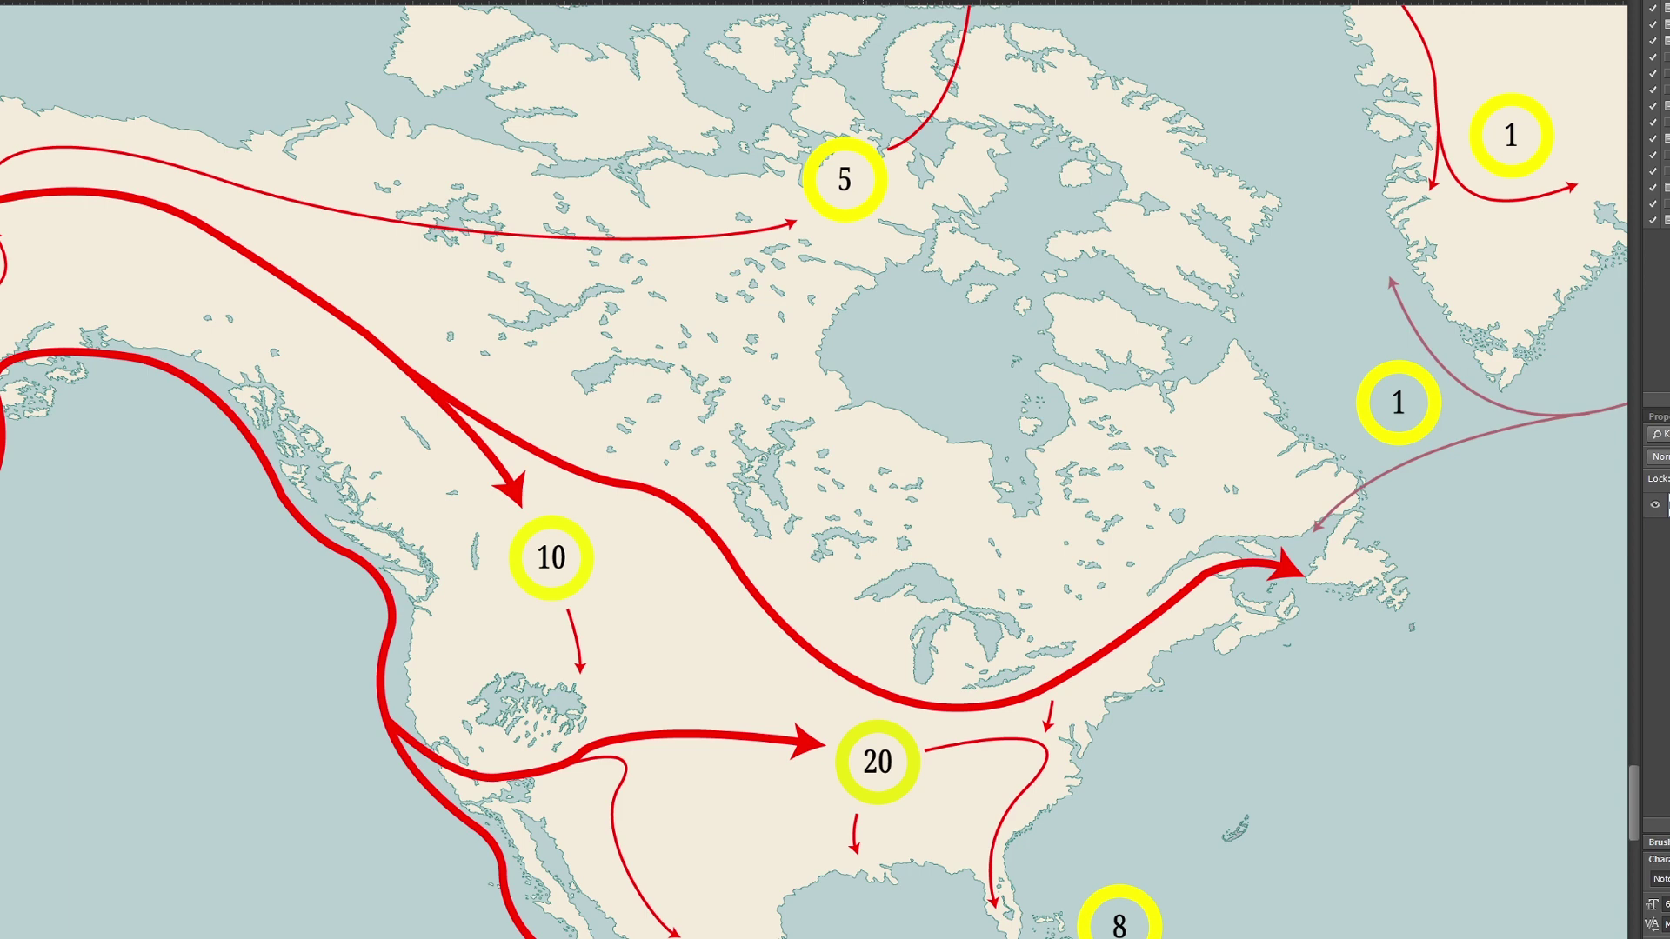
{"action": "key", "text": "alt+Tab"}
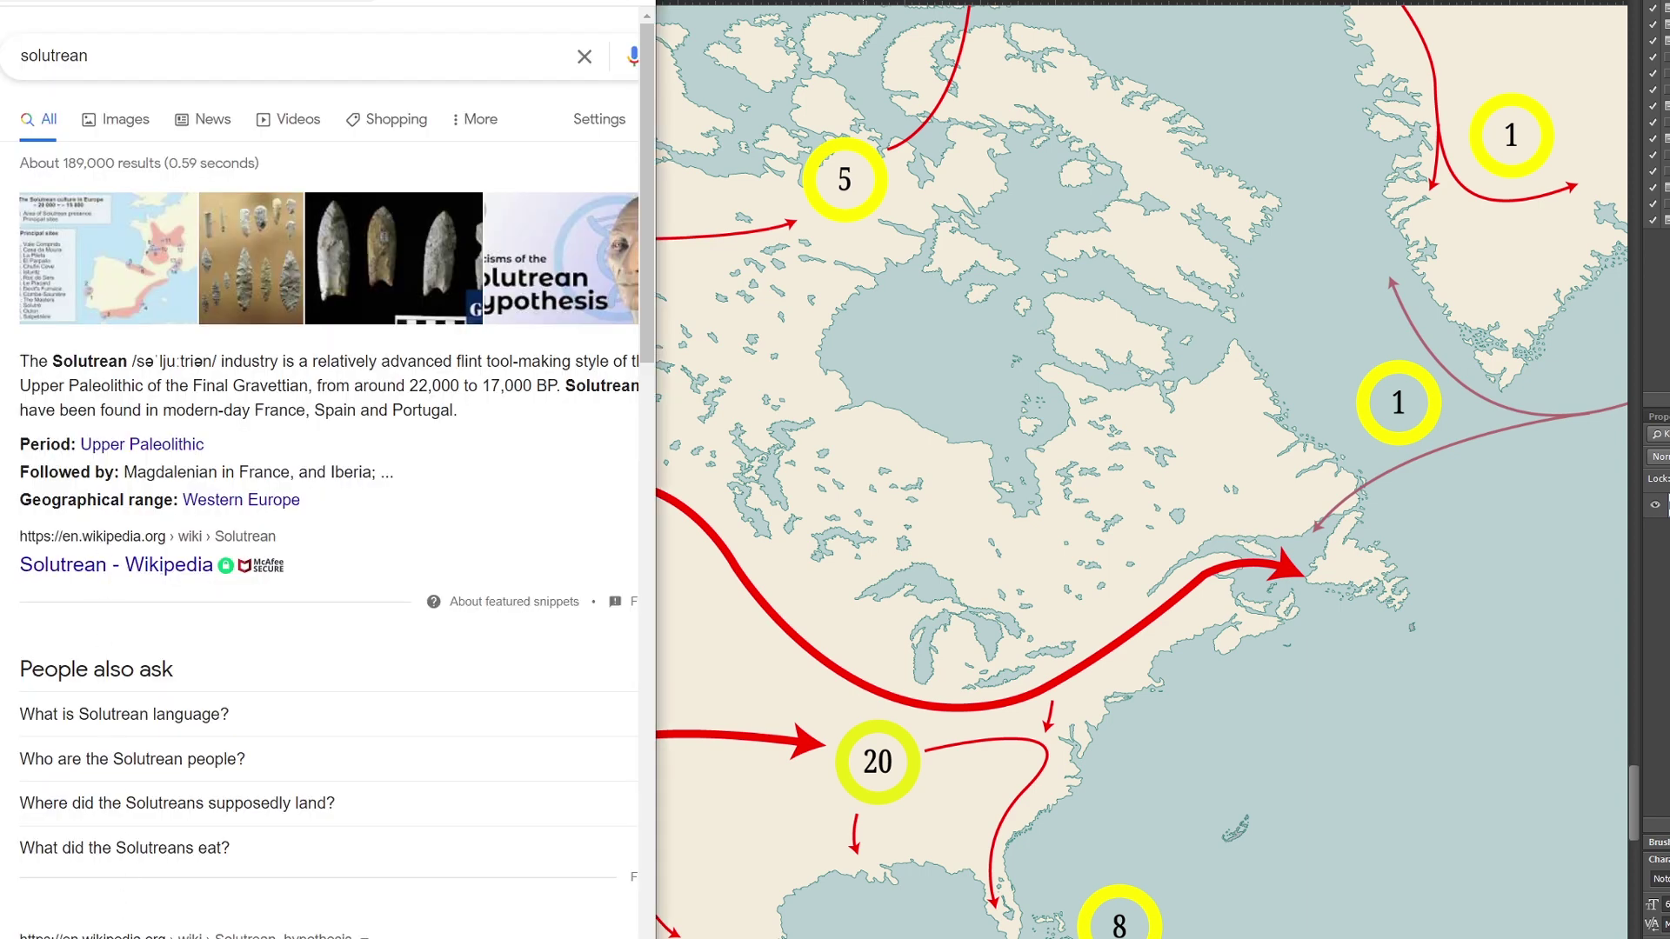
Read through the Solutrean hypothesis article, then bring the North America map back to front.
{"action": "left_click", "coordinate": [123, 911]}
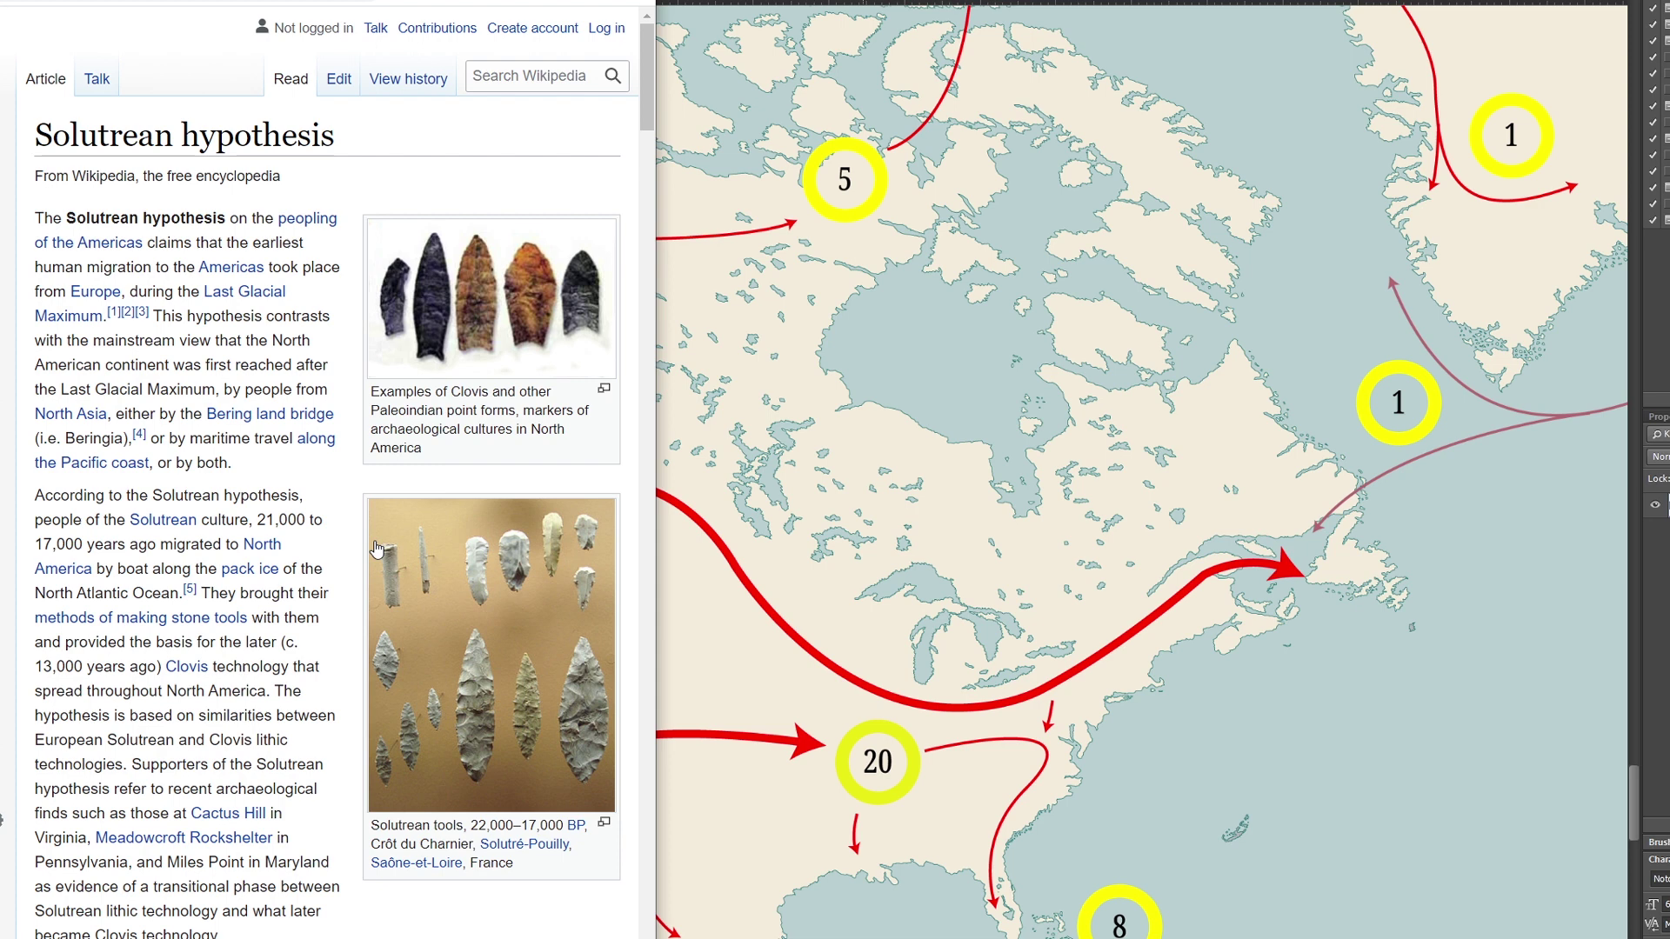
{"action": "scroll", "coordinate": [377, 550], "scroll_direction": "down", "scroll_amount": 1}
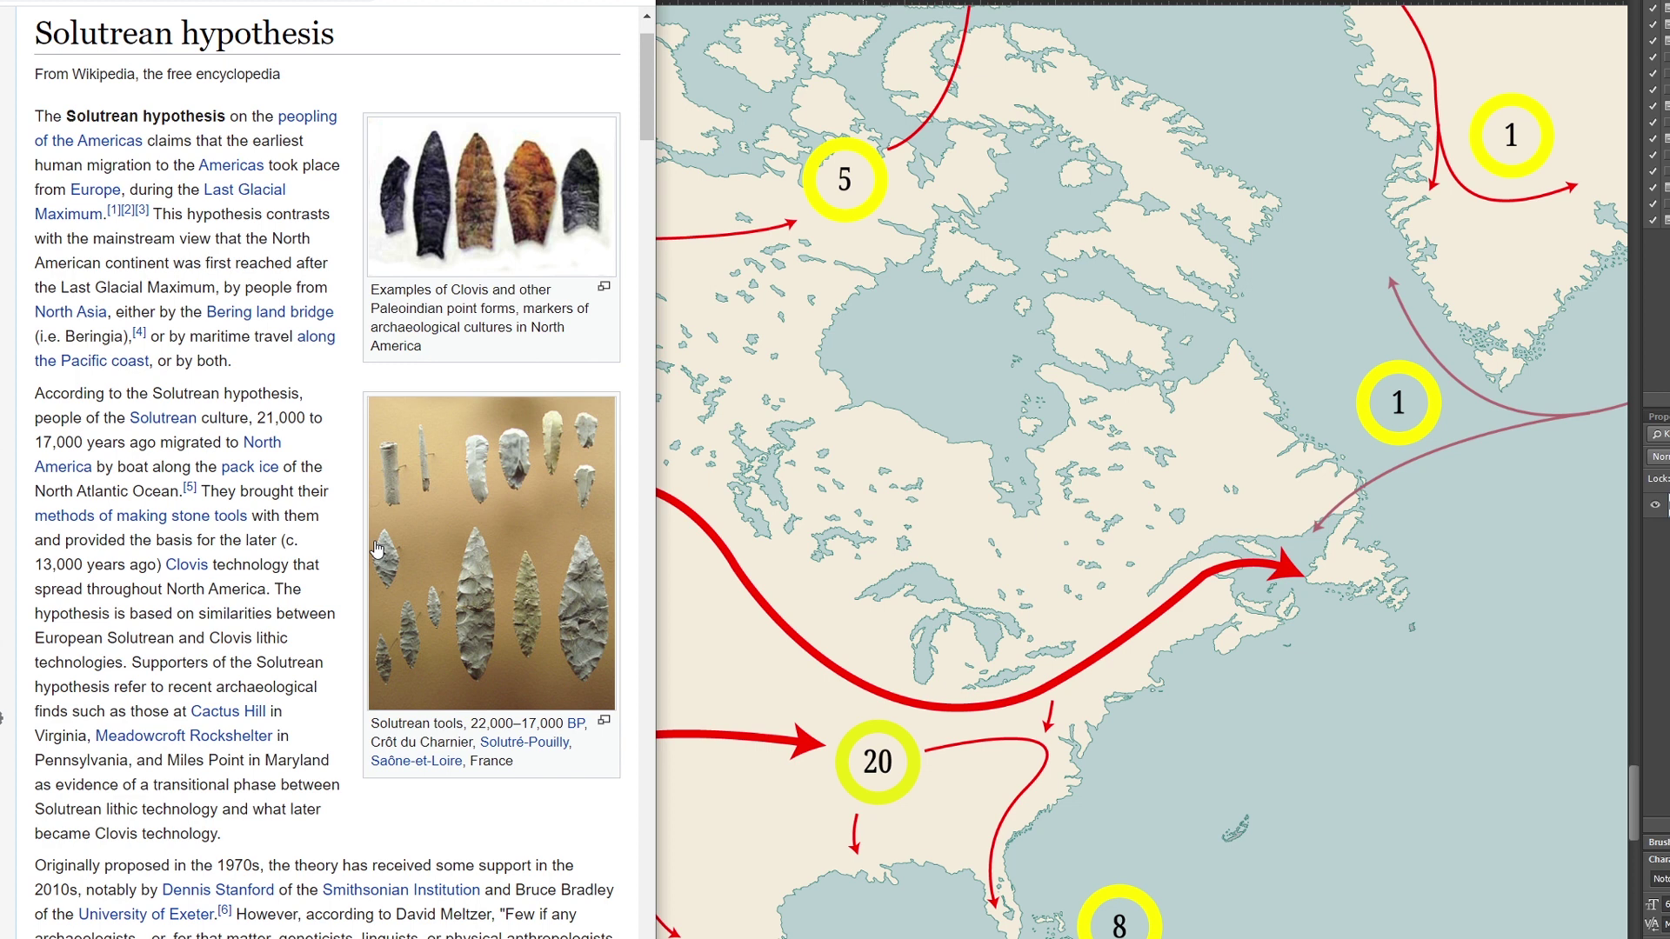
{"action": "scroll", "coordinate": [414, 309], "scroll_direction": "down", "scroll_amount": 15}
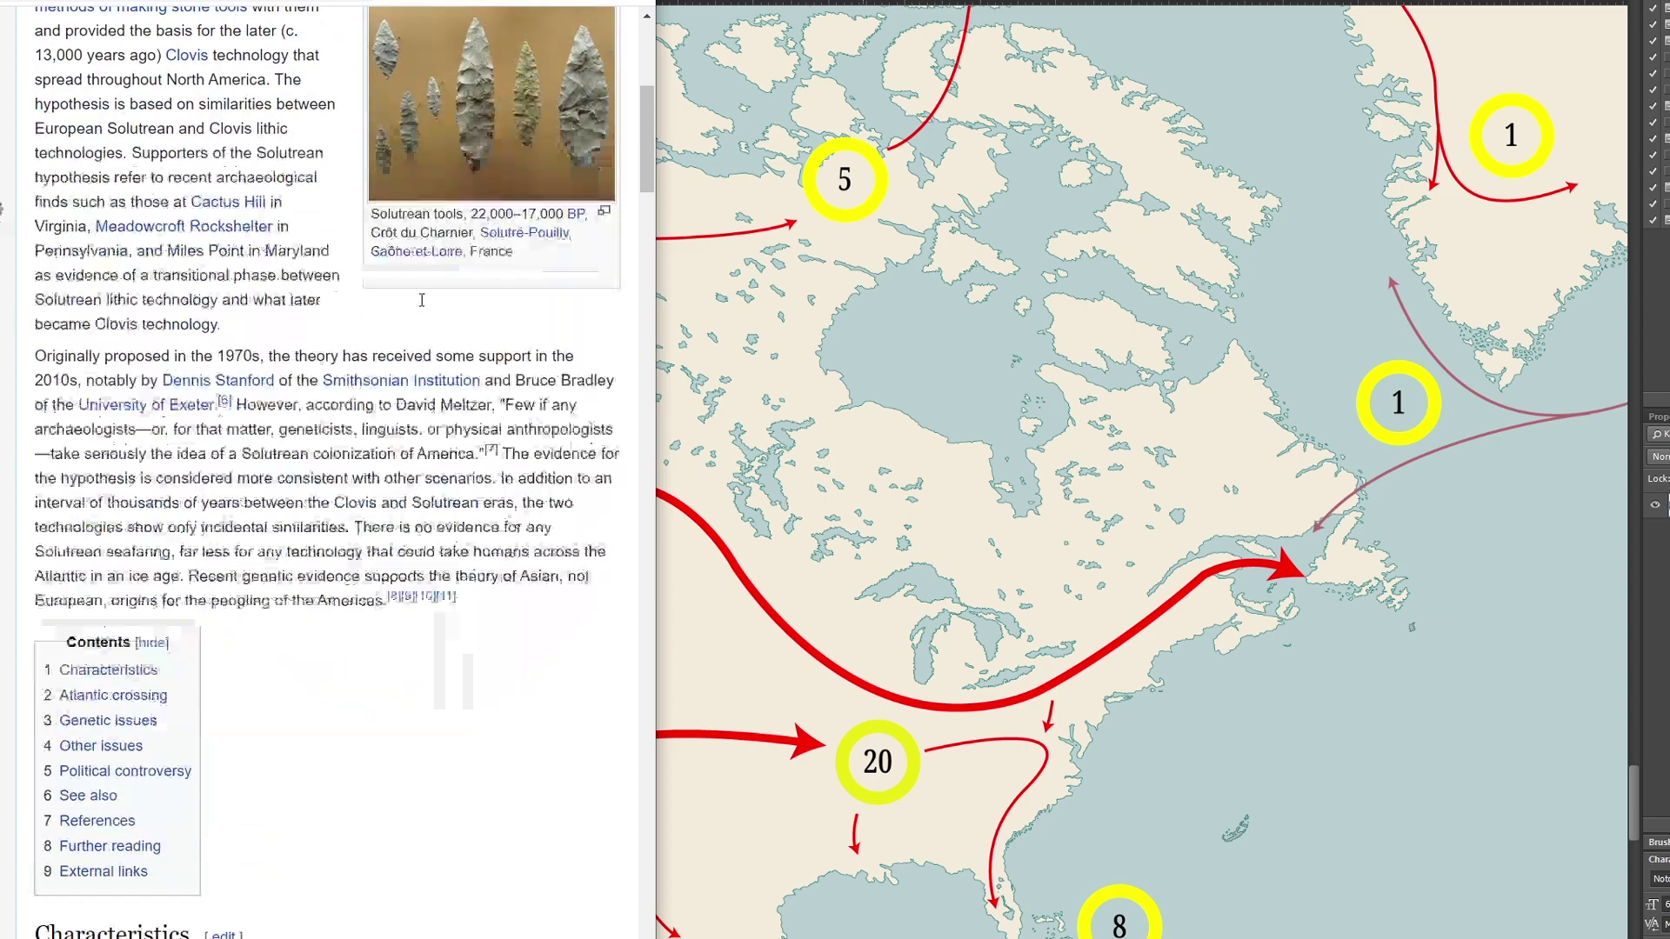
{"action": "scroll", "coordinate": [414, 308], "scroll_direction": "down", "scroll_amount": 6}
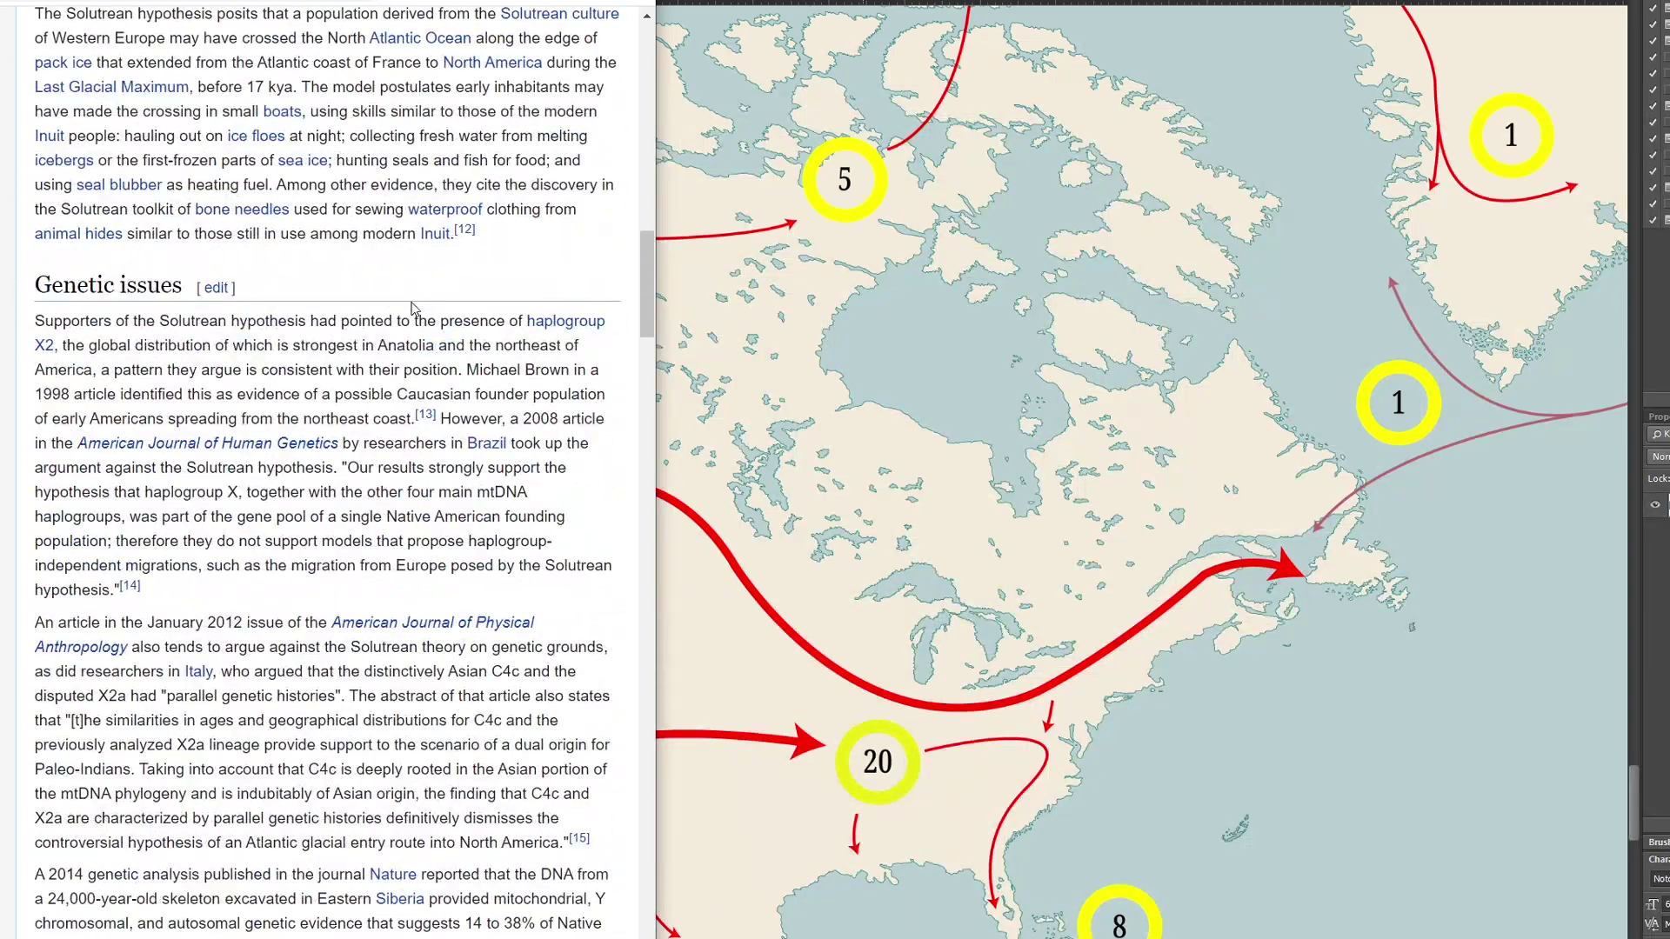
{"action": "scroll", "coordinate": [414, 308], "scroll_direction": "down", "scroll_amount": 20}
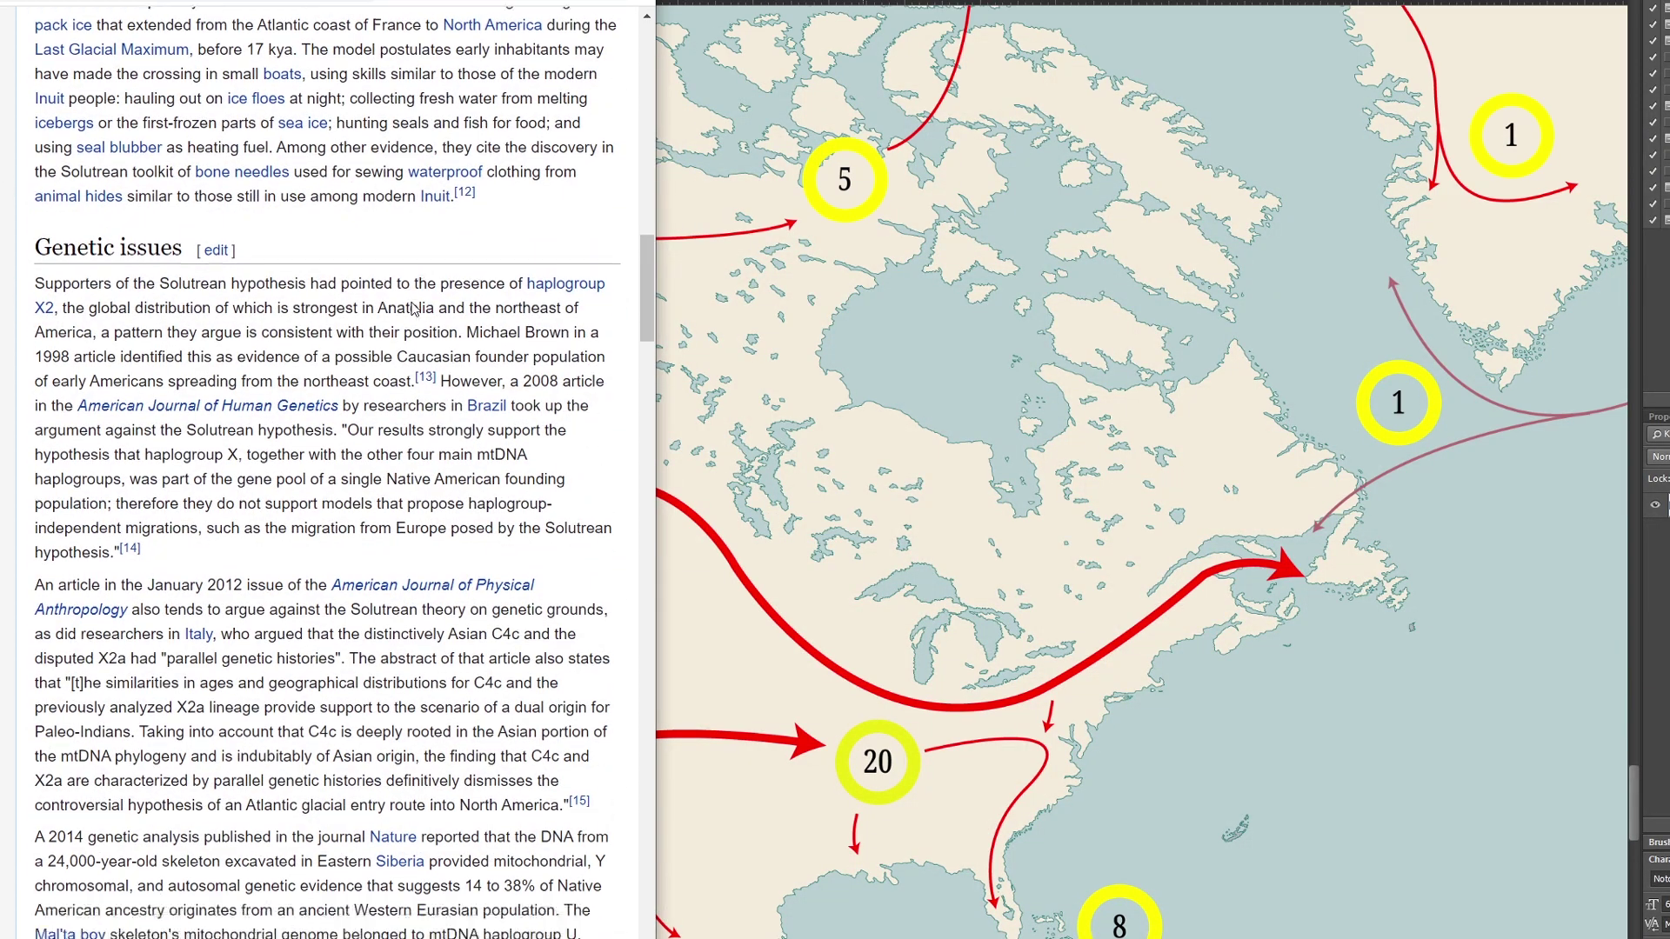
{"action": "scroll", "coordinate": [414, 309], "scroll_direction": "down", "scroll_amount": 15}
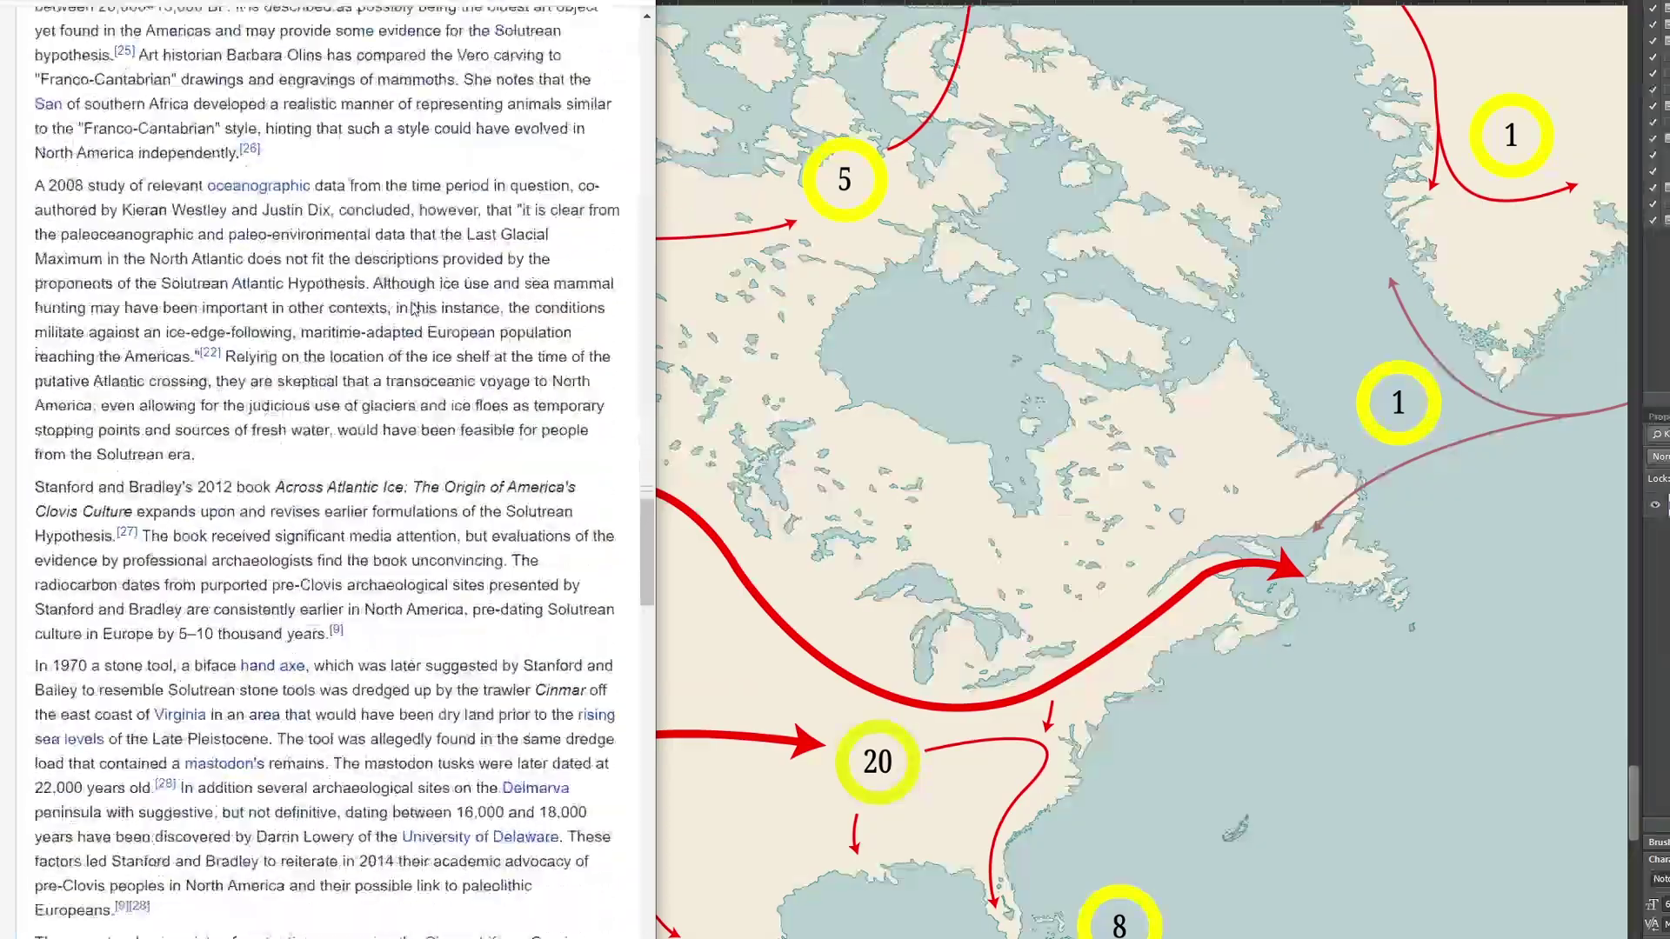
{"action": "scroll", "coordinate": [409, 305], "scroll_direction": "up", "scroll_amount": 20}
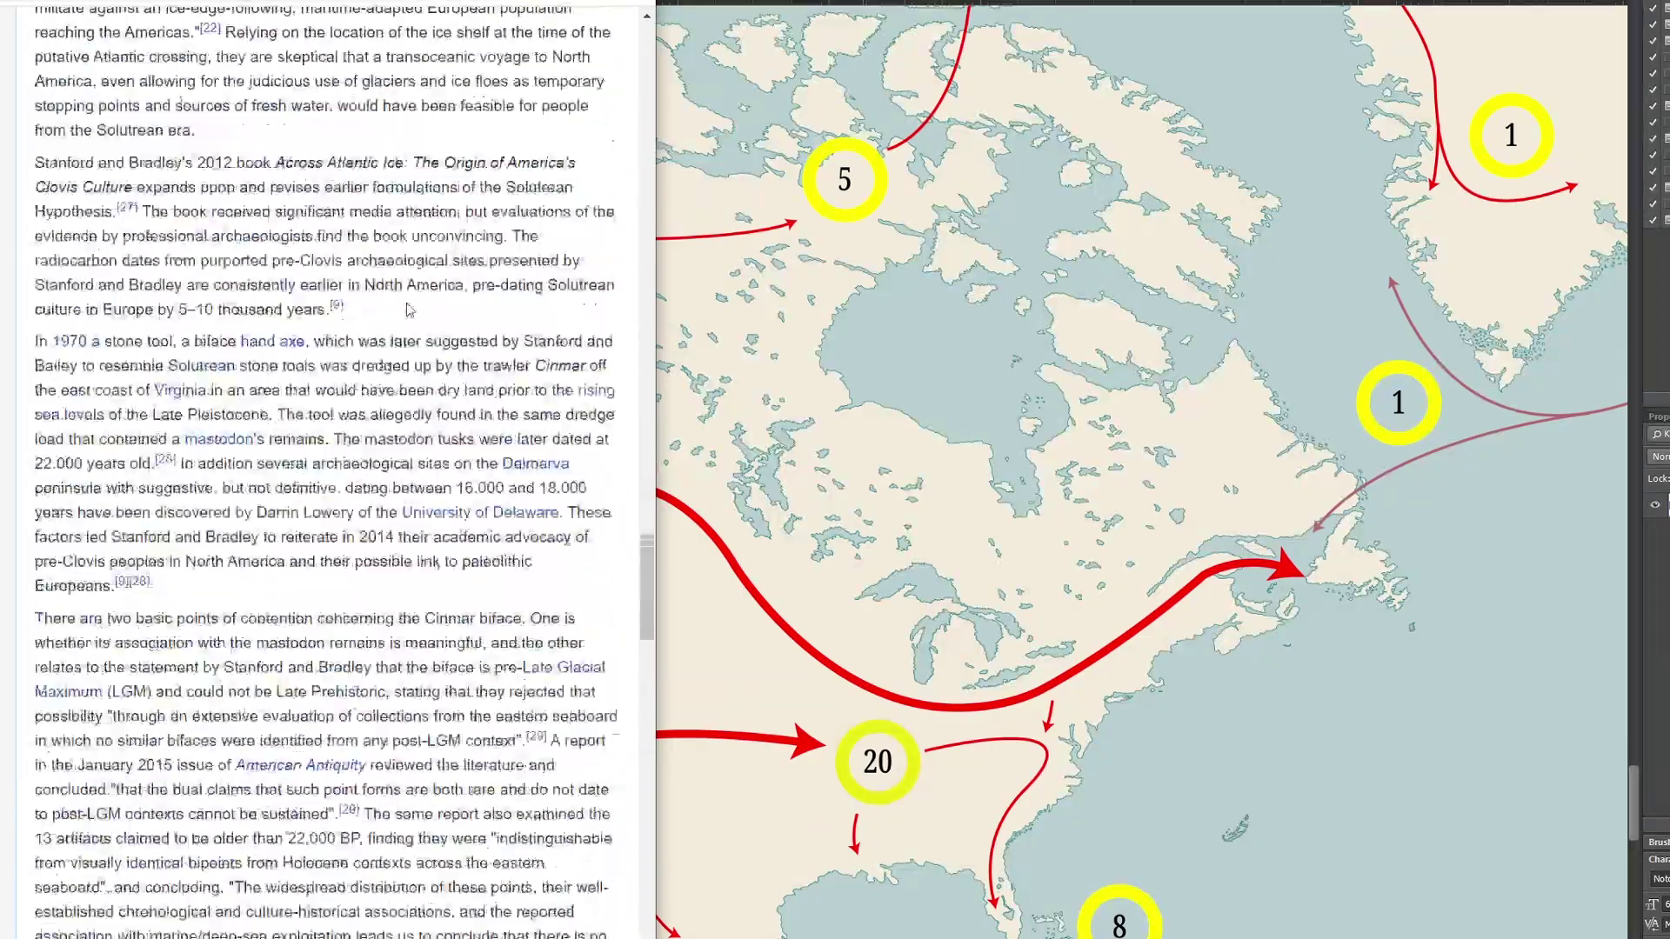
{"action": "scroll", "coordinate": [407, 309], "scroll_direction": "up", "scroll_amount": 15}
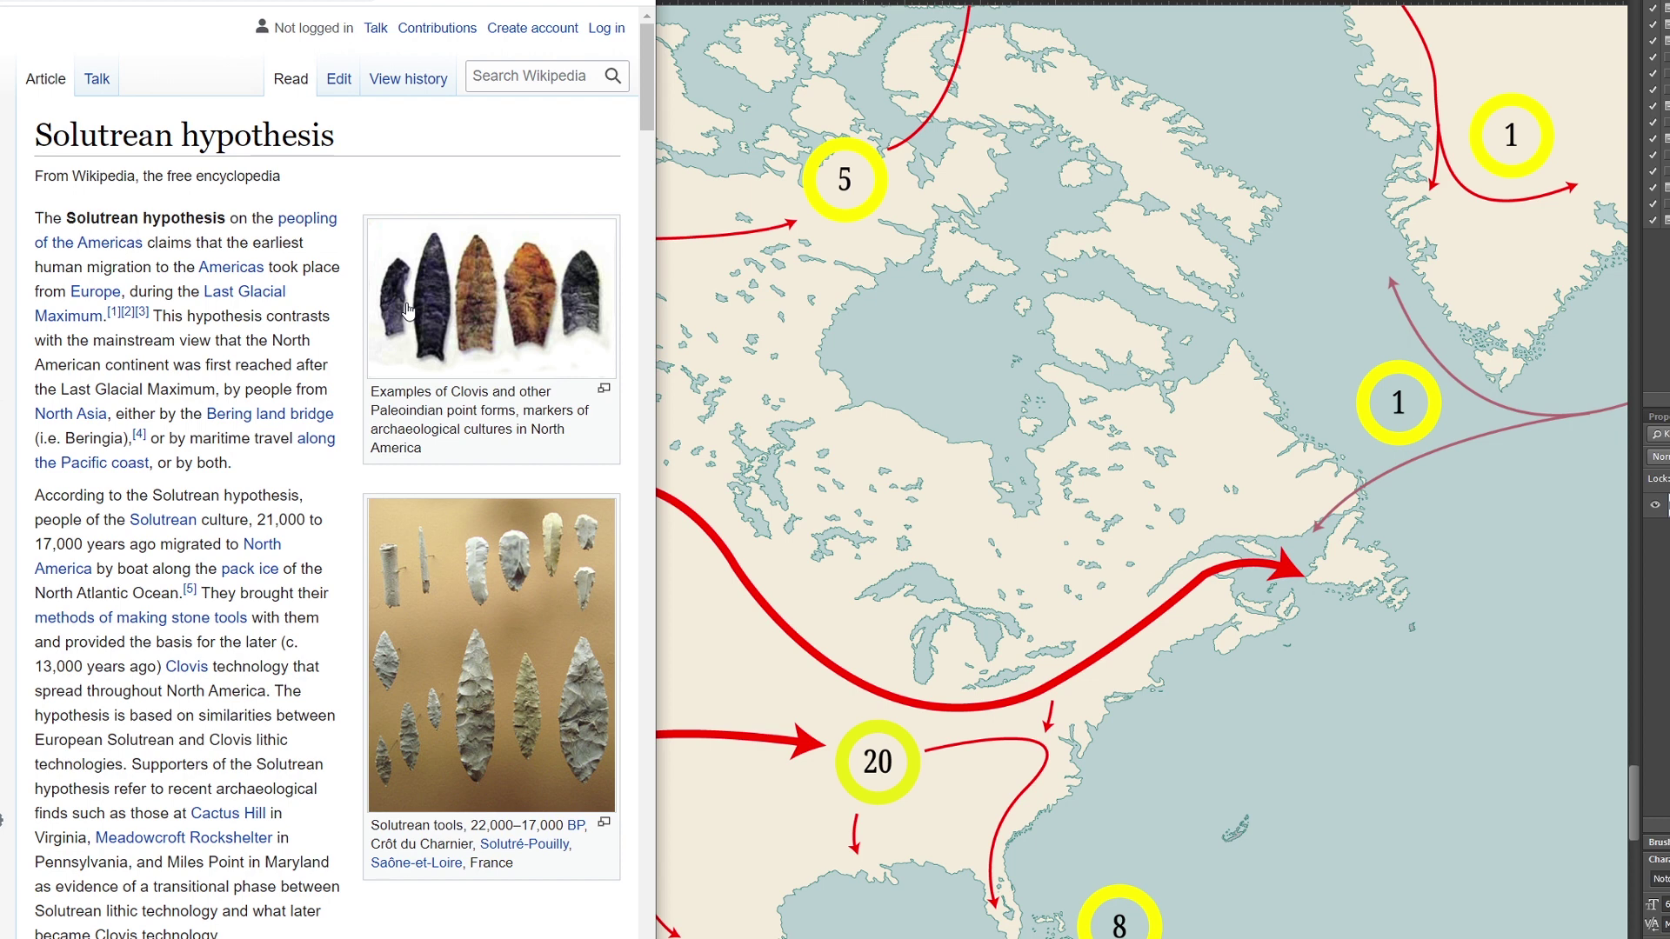
{"action": "left_click", "coordinate": [938, 543]}
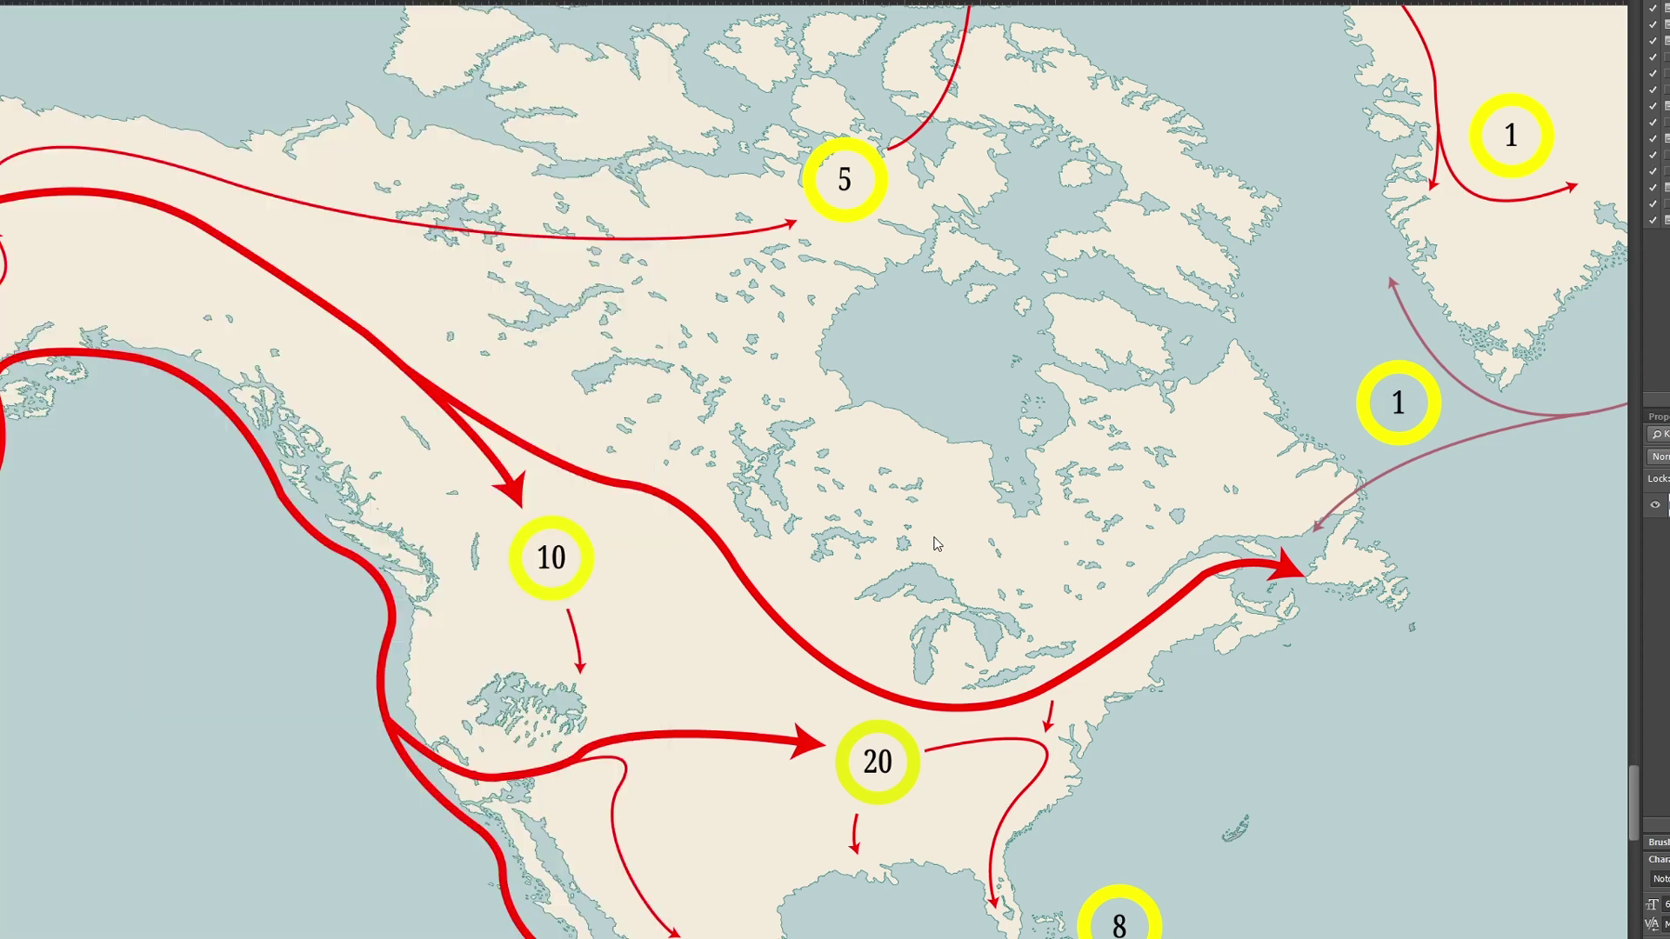
Pan the map from North America toward Asia and zoom out slightly.
{"action": "left_click_drag", "start_coordinate": [350, 588], "coordinate": [1001, 522]}
{"action": "left_click_drag", "start_coordinate": [609, 565], "coordinate": [957, 539]}
{"action": "left_click_drag", "start_coordinate": [261, 609], "coordinate": [808, 600]}
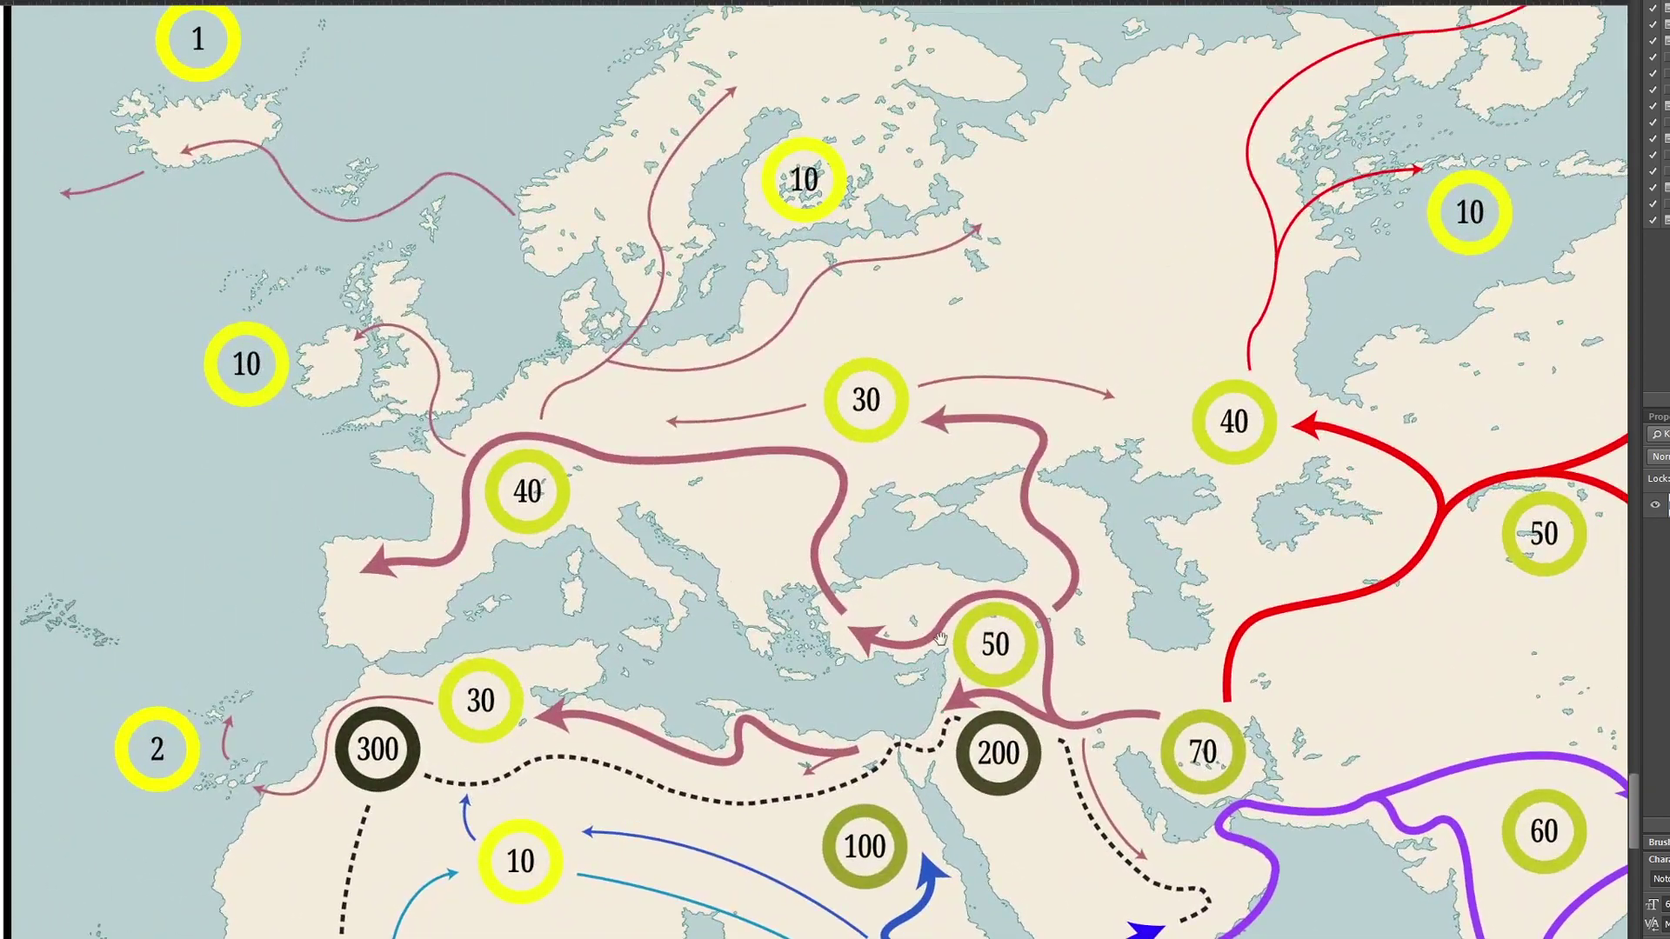
{"action": "scroll", "coordinate": [989, 651], "scroll_direction": "down", "scroll_amount": 3}
{"action": "scroll", "coordinate": [989, 651], "scroll_direction": "down", "scroll_amount": 1}
Bring the Indian Ocean, Asia and Australia into view, then switch to the Austronesian peoples article.
{"action": "left_click_drag", "start_coordinate": [989, 651], "coordinate": [182, 593]}
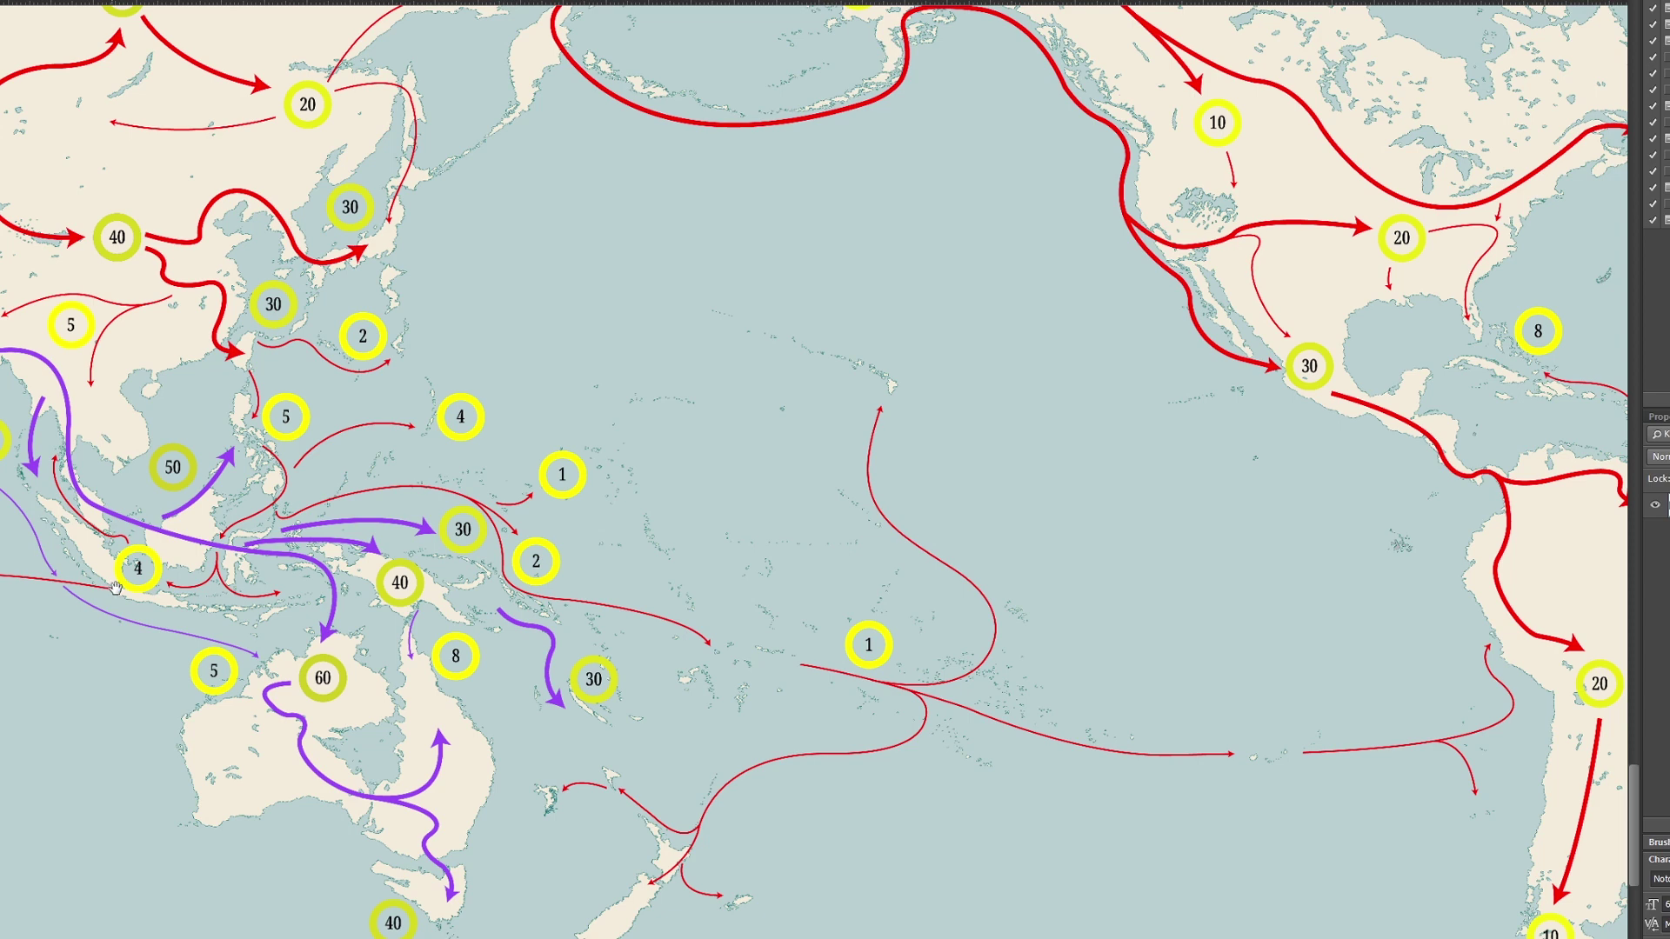
{"action": "left_click_drag", "start_coordinate": [748, 755], "coordinate": [1048, 724]}
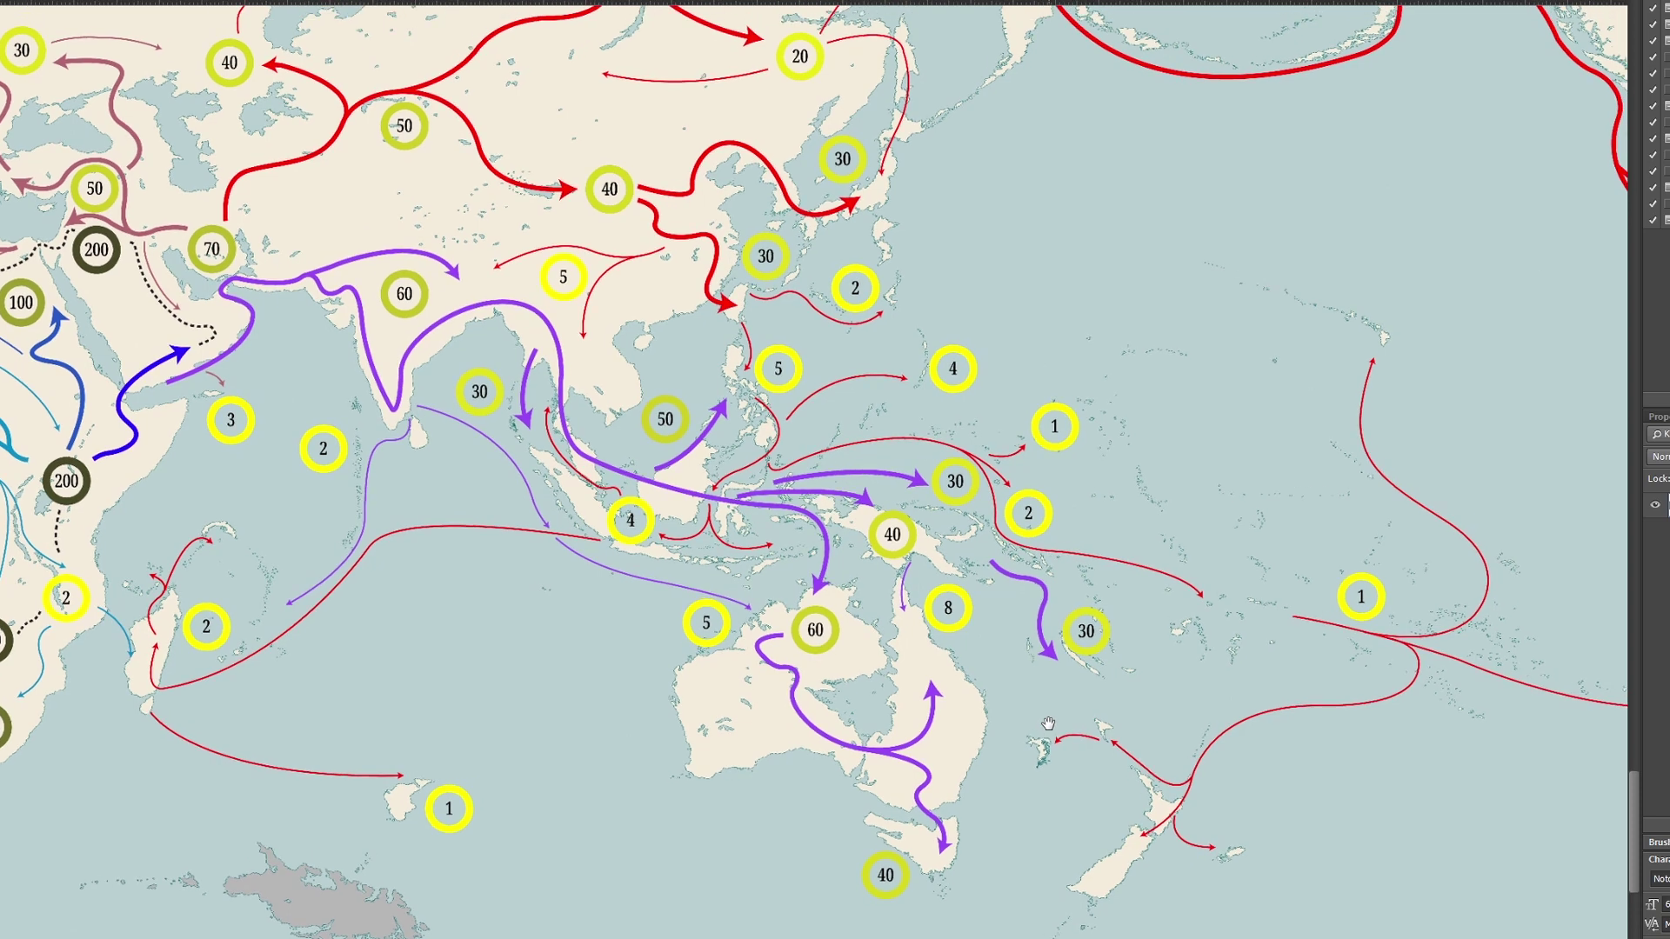
{"action": "left_click_drag", "start_coordinate": [1049, 723], "coordinate": [1049, 726]}
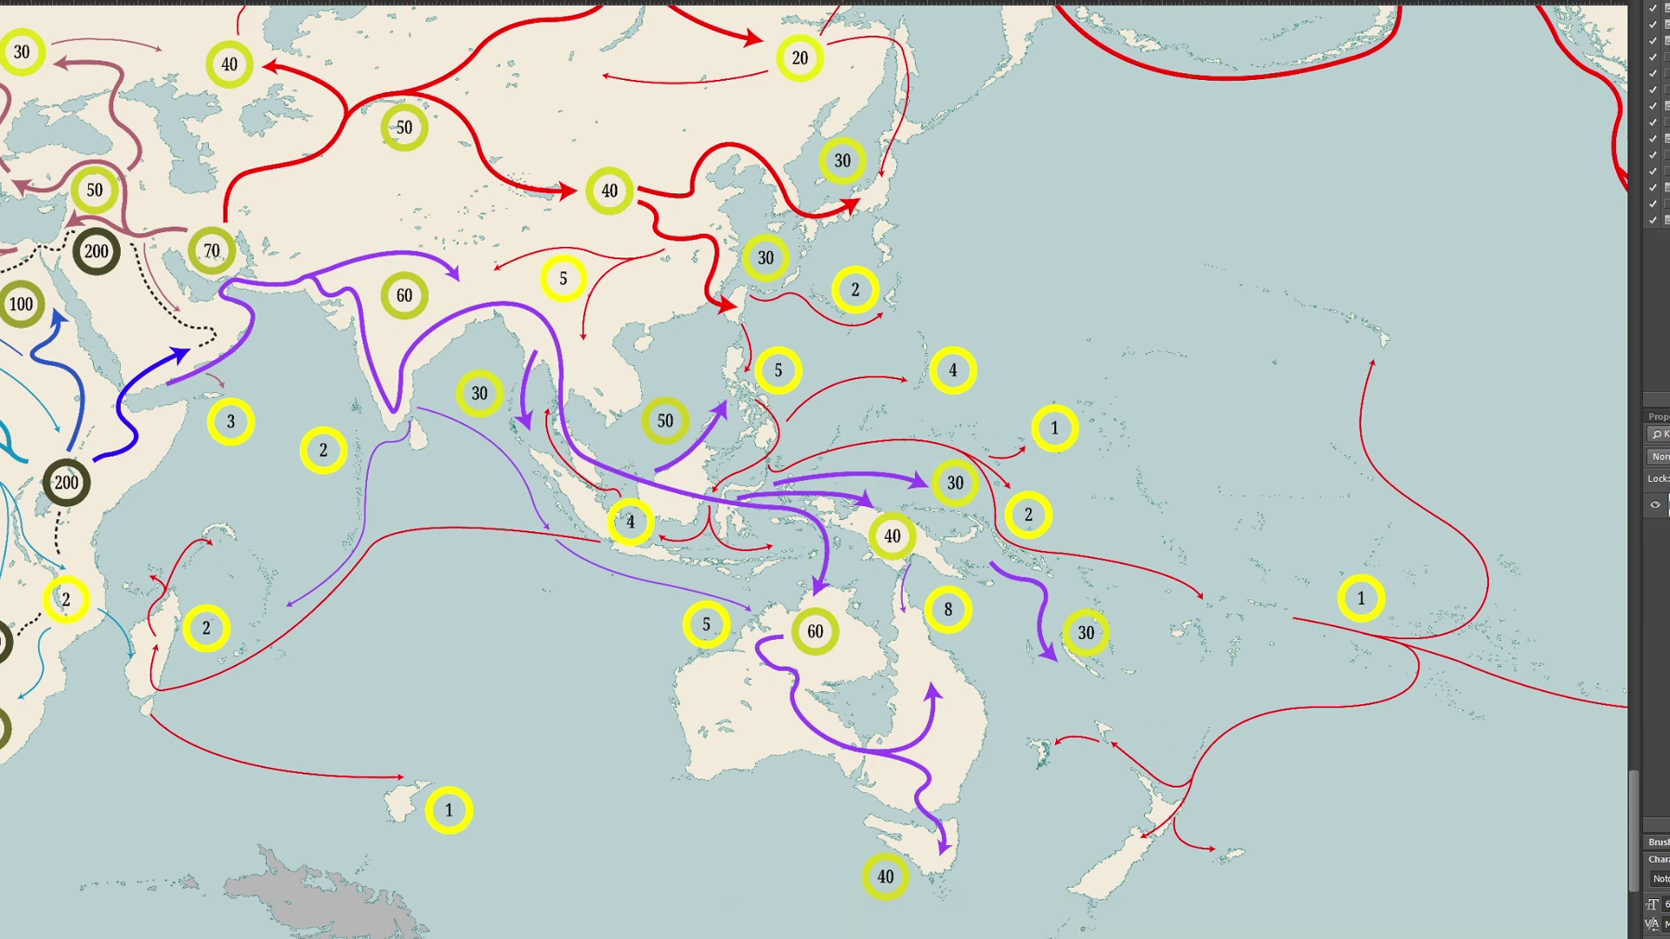
{"action": "key", "text": "alt+Tab"}
{"action": "scroll", "coordinate": [513, 361], "scroll_direction": "down", "scroll_amount": 20}
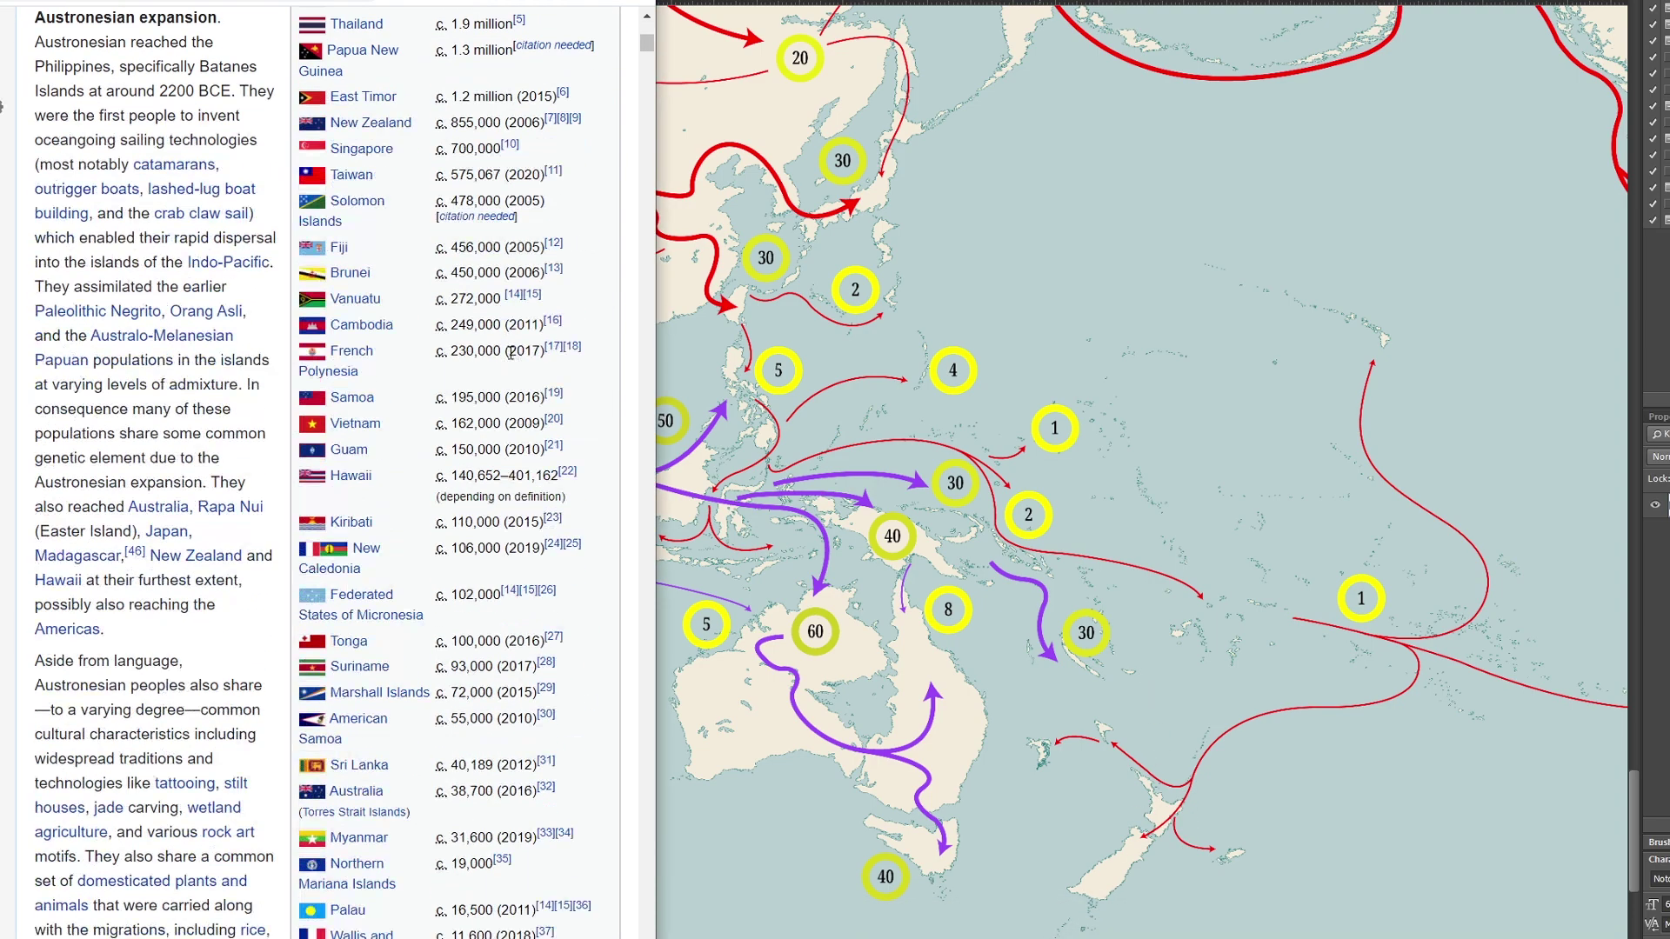
Scroll the Austronesian peoples article and open the rice-routes migration map at full size.
{"action": "scroll", "coordinate": [513, 361], "scroll_direction": "down", "scroll_amount": 20}
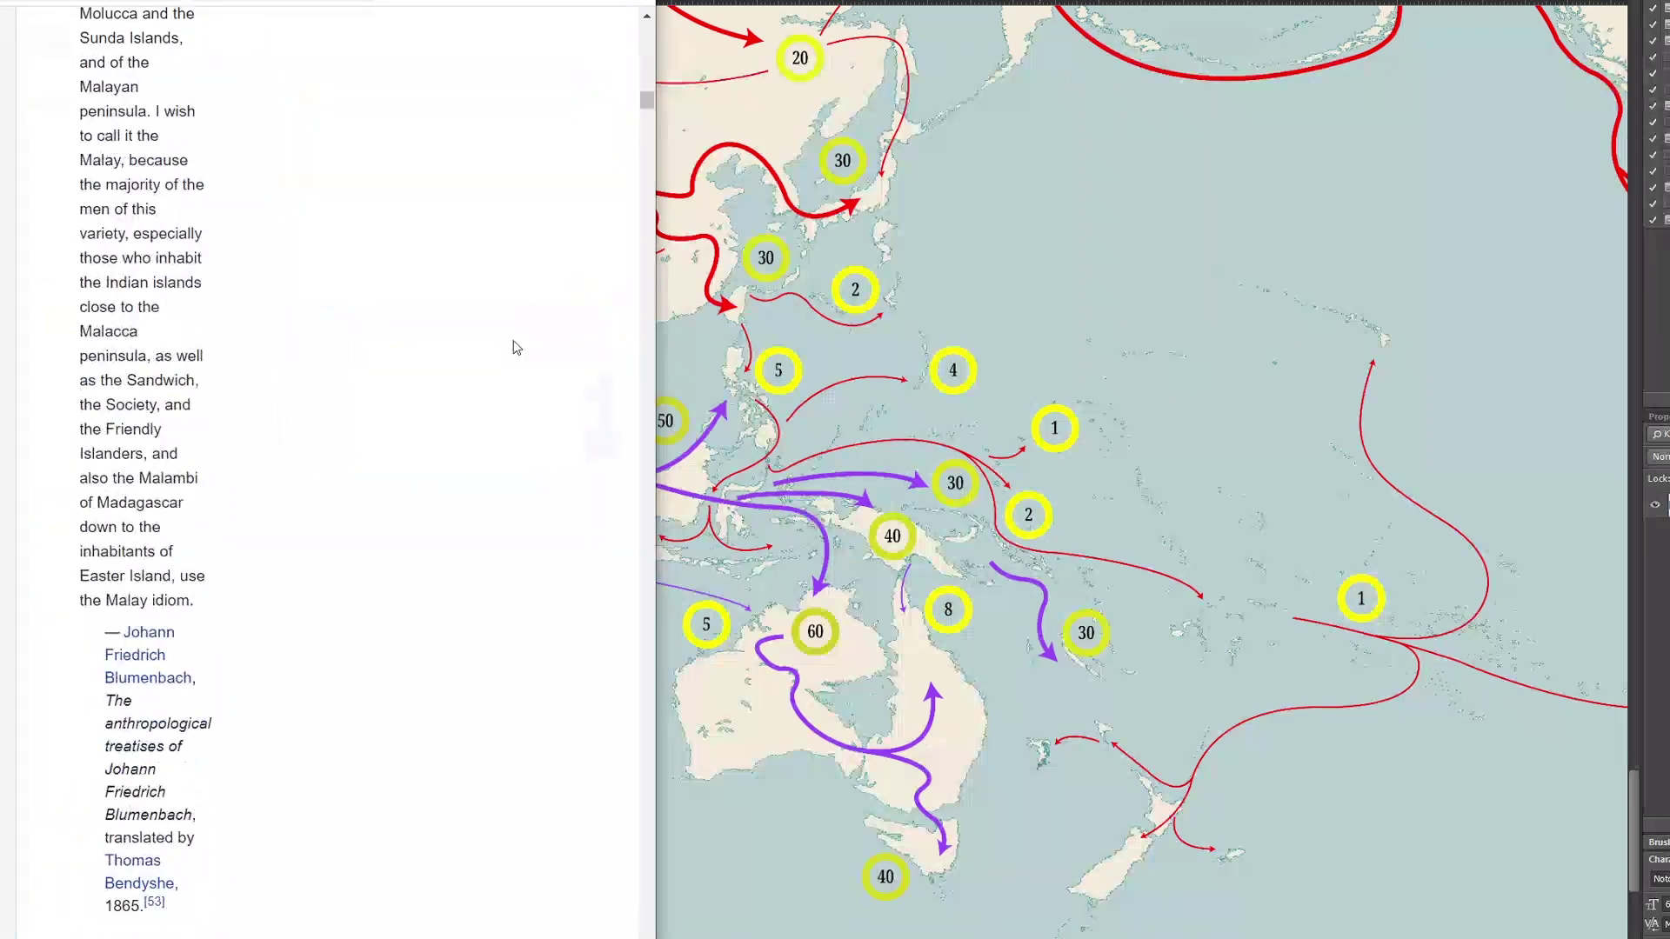
{"action": "scroll", "coordinate": [518, 363], "scroll_direction": "up", "scroll_amount": 12}
{"action": "scroll", "coordinate": [348, 341], "scroll_direction": "down", "scroll_amount": 20}
{"action": "scroll", "coordinate": [348, 341], "scroll_direction": "down", "scroll_amount": 20}
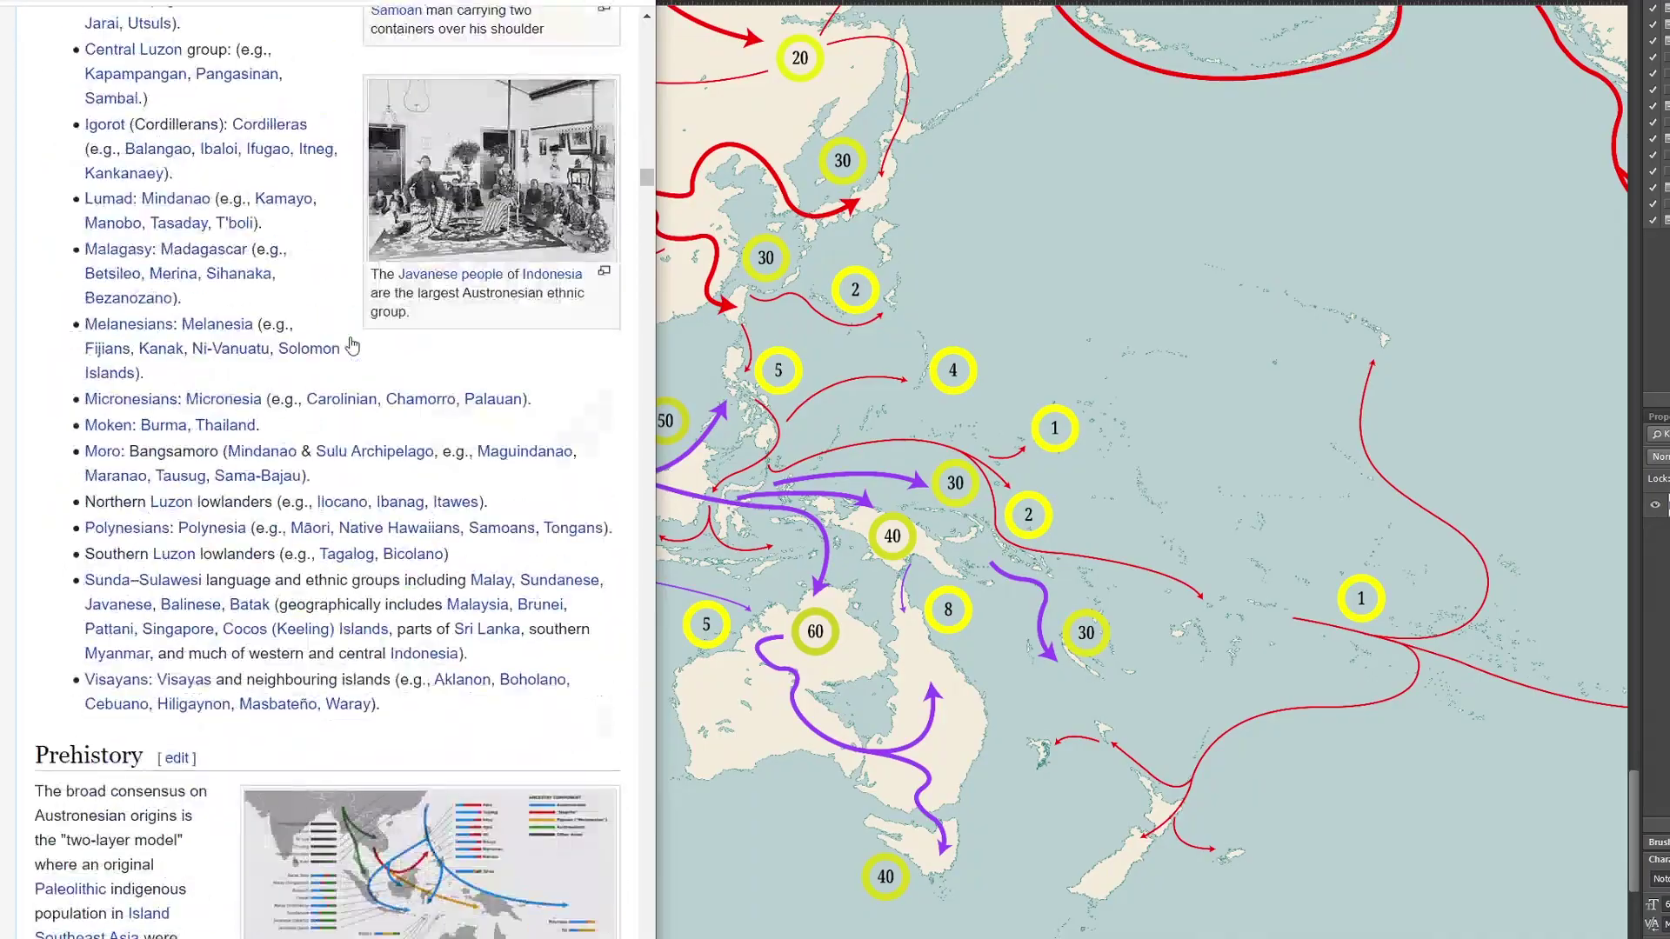
{"action": "scroll", "coordinate": [398, 374], "scroll_direction": "up", "scroll_amount": 4}
{"action": "scroll", "coordinate": [397, 374], "scroll_direction": "down", "scroll_amount": 20}
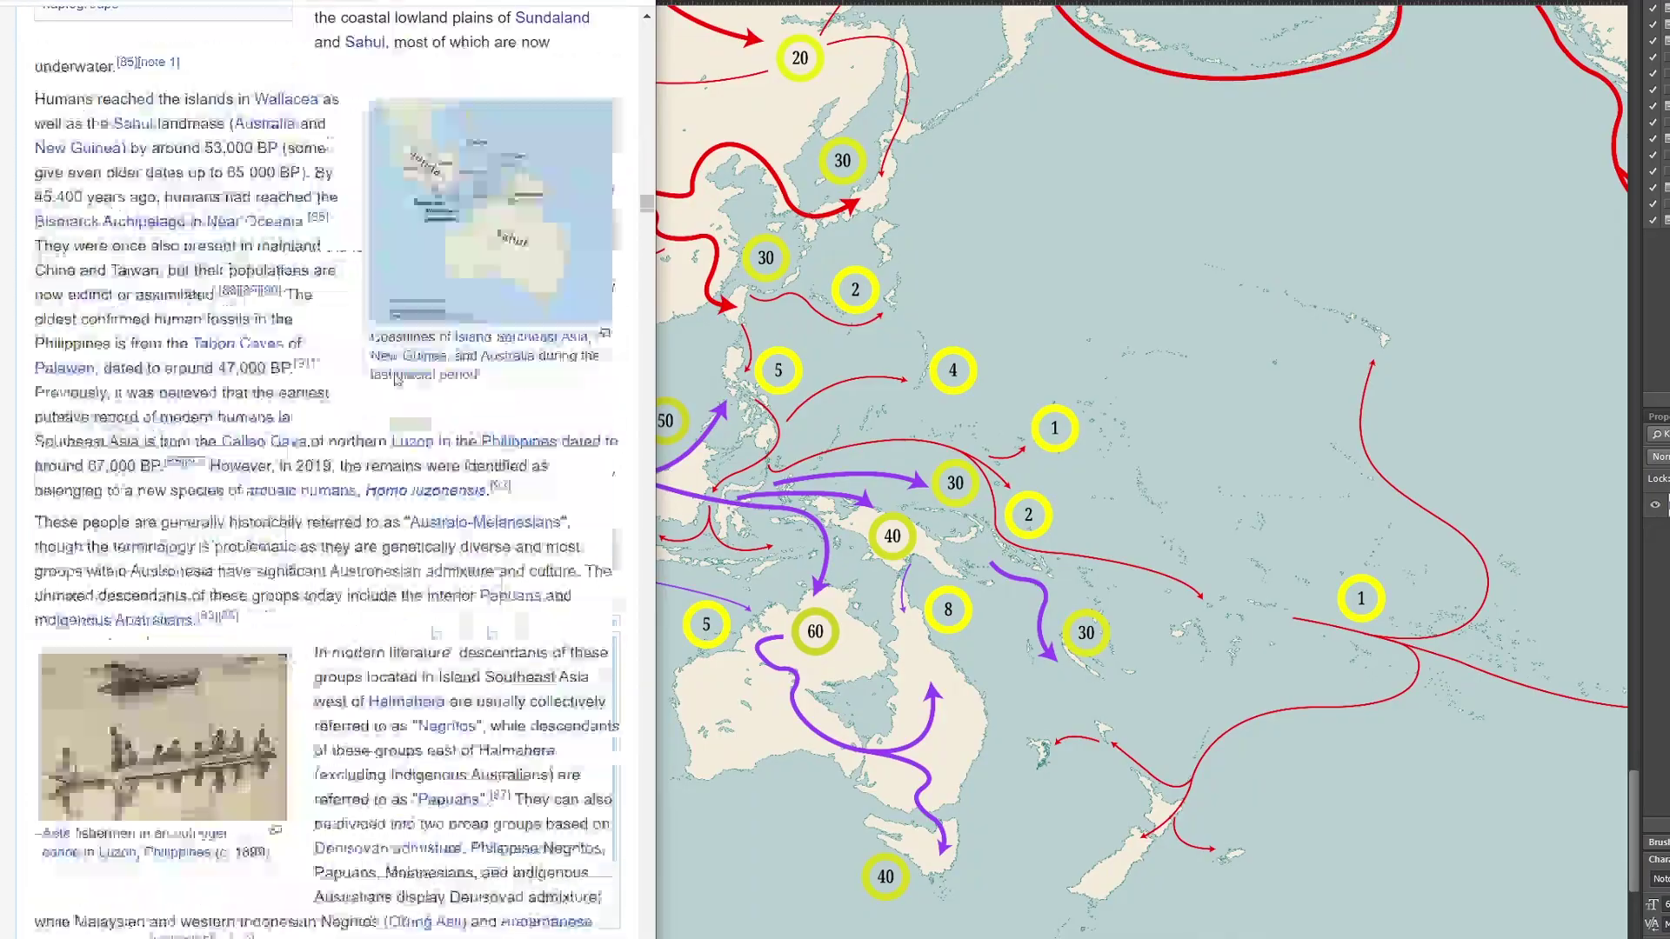
{"action": "scroll", "coordinate": [398, 374], "scroll_direction": "up", "scroll_amount": 11}
{"action": "scroll", "coordinate": [479, 287], "scroll_direction": "up", "scroll_amount": 8}
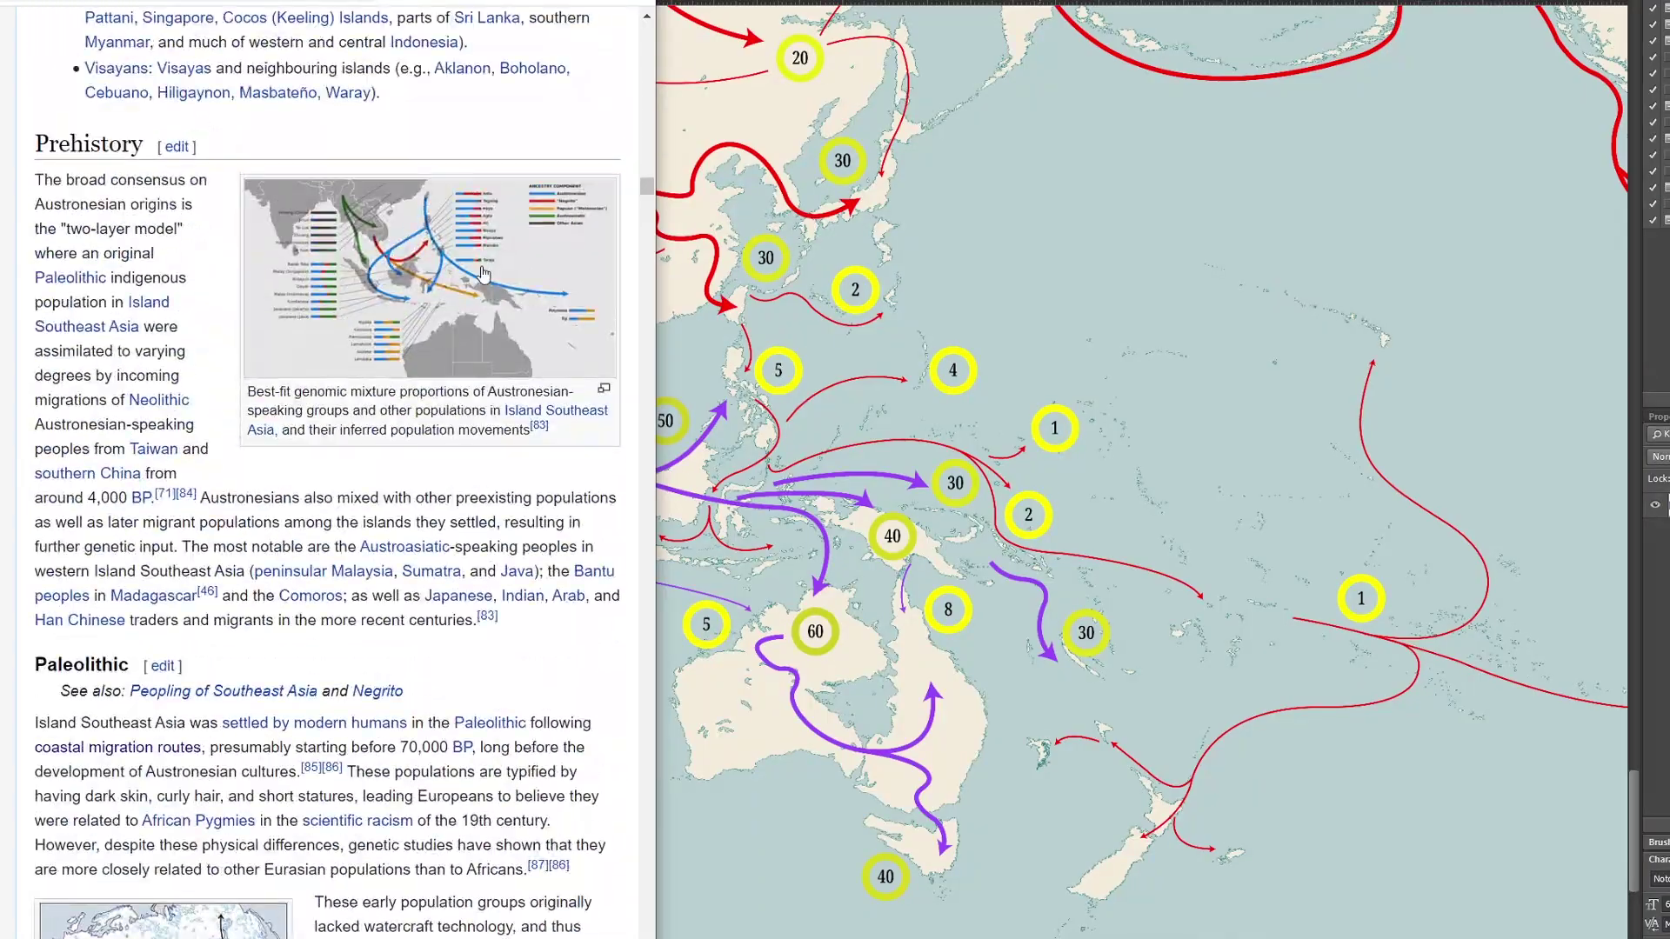
{"action": "scroll", "coordinate": [478, 287], "scroll_direction": "down", "scroll_amount": 18}
{"action": "scroll", "coordinate": [478, 287], "scroll_direction": "down", "scroll_amount": 10}
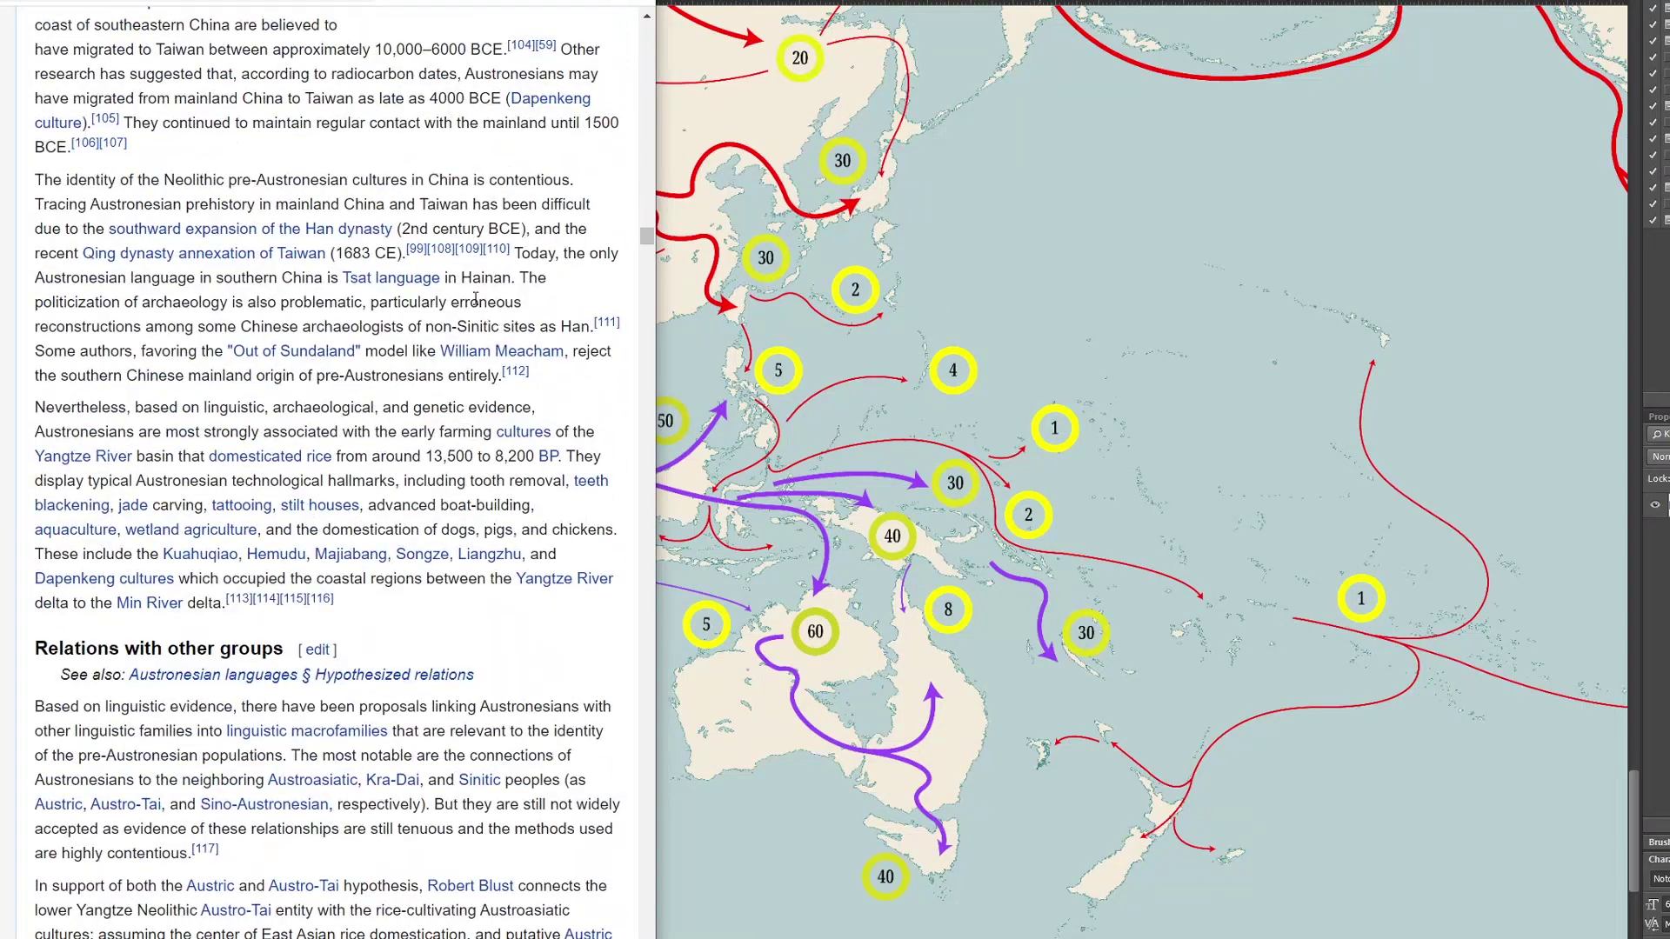
{"action": "scroll", "coordinate": [476, 299], "scroll_direction": "up", "scroll_amount": 4}
{"action": "left_click", "coordinate": [861, 217]}
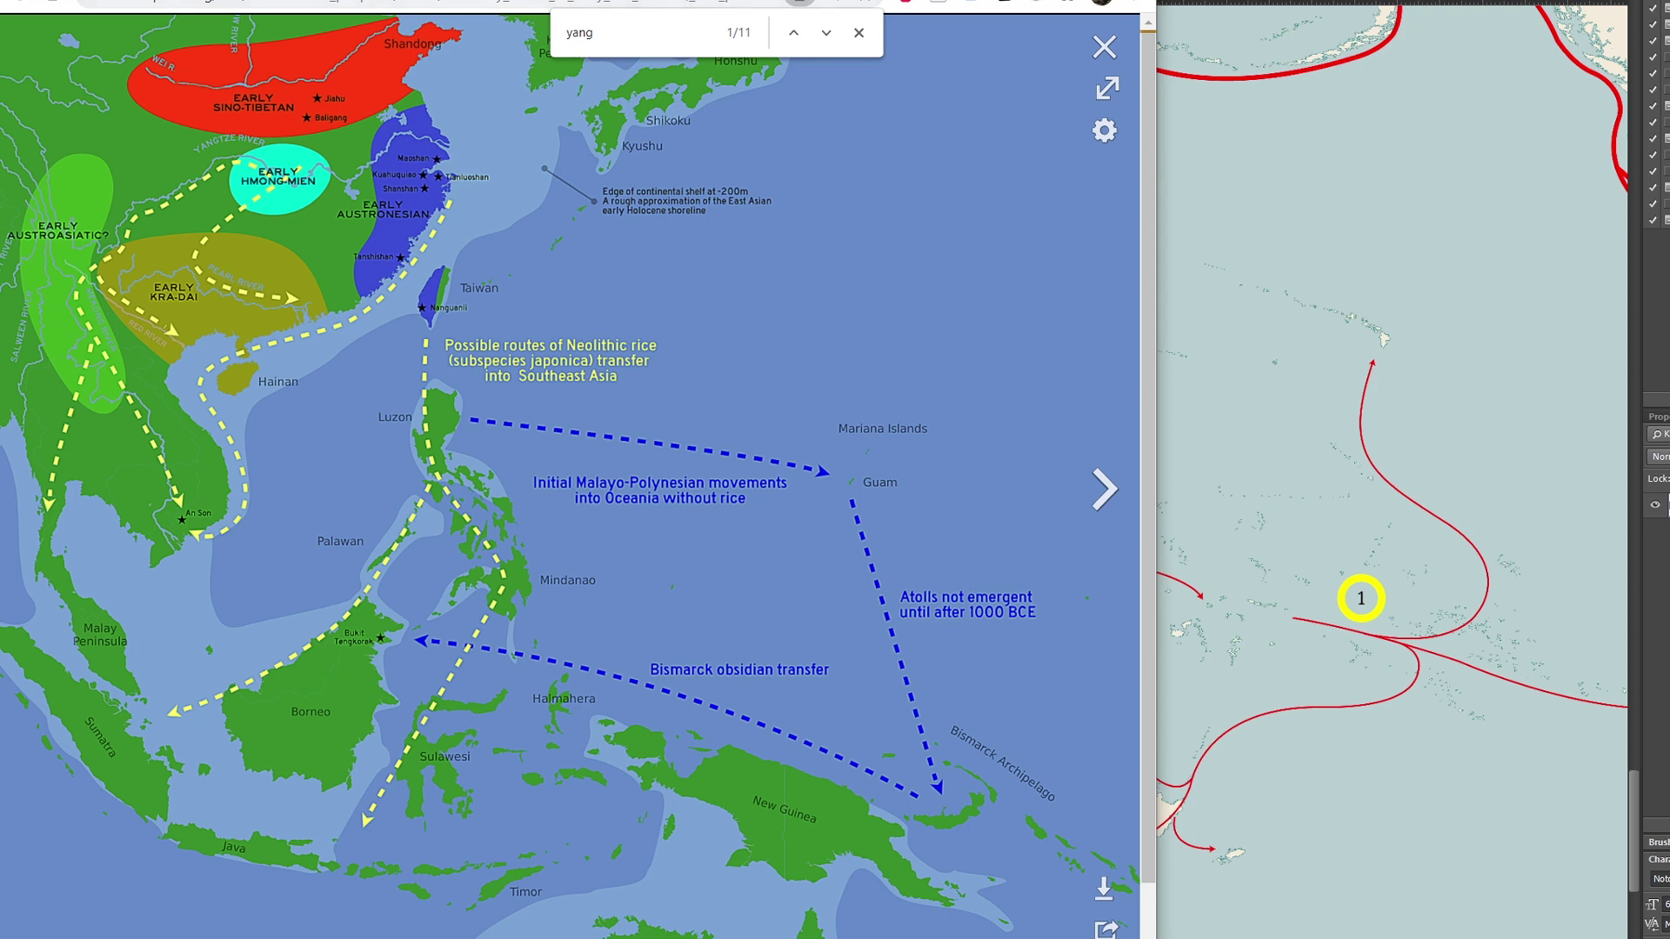
Review the Indonesian admixture paper in Acrobat, then shift the map toward Southeast Asia and Australia.
{"action": "key", "text": "alt+Tab"}
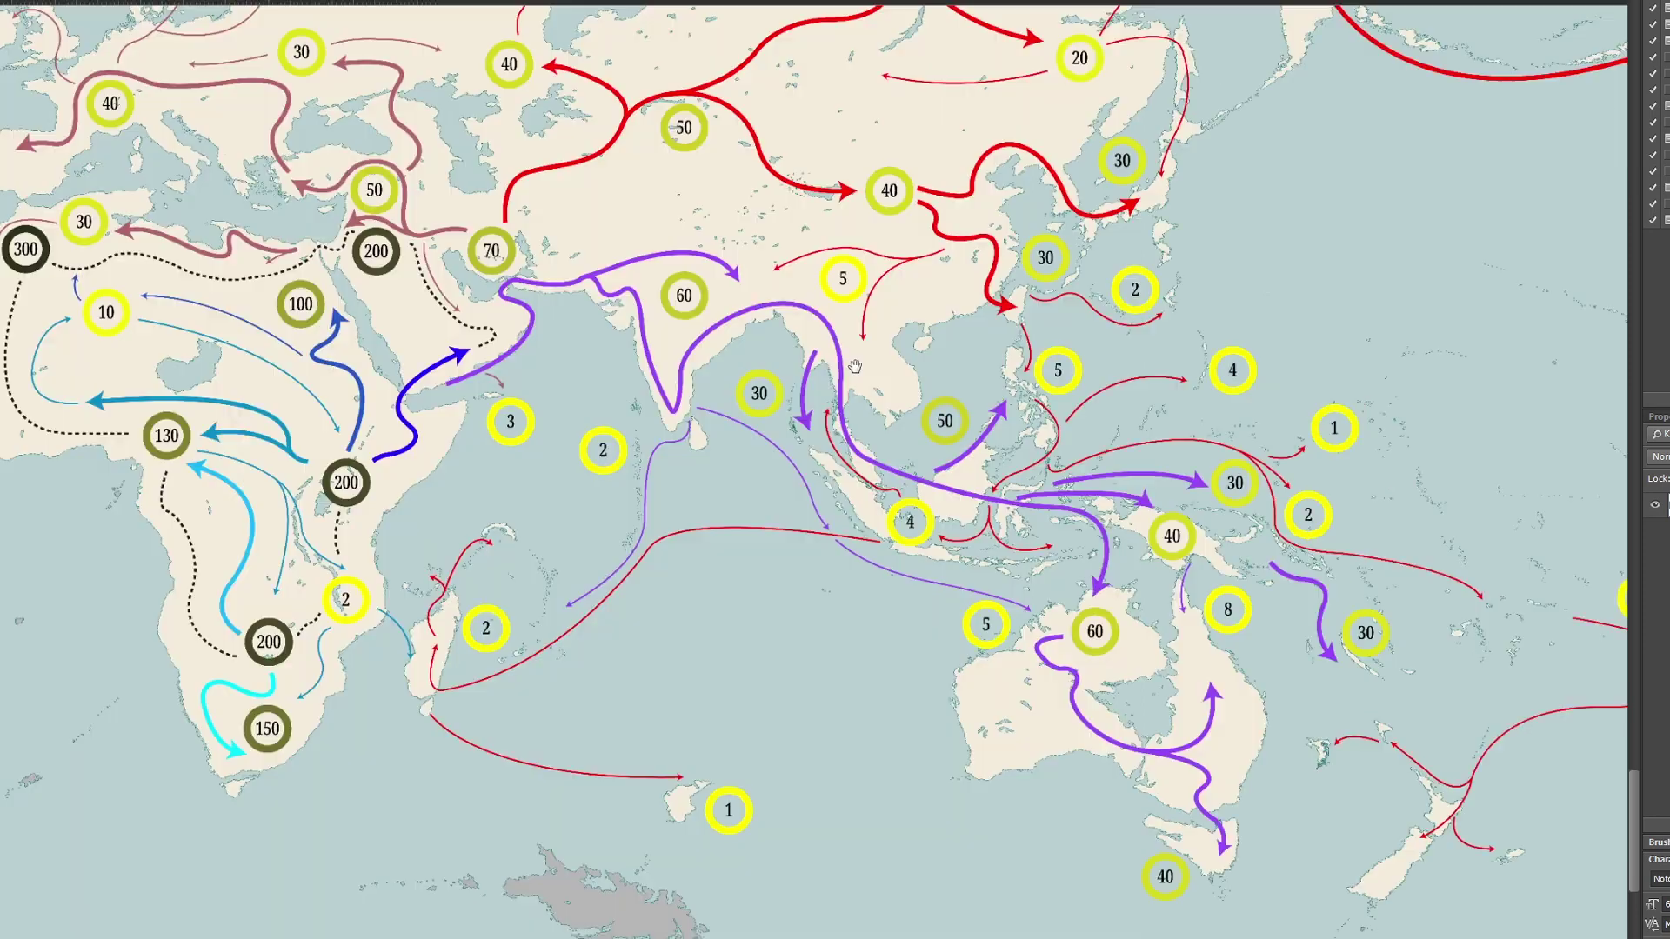
{"action": "left_click_drag", "start_coordinate": [684, 855], "coordinate": [913, 837]}
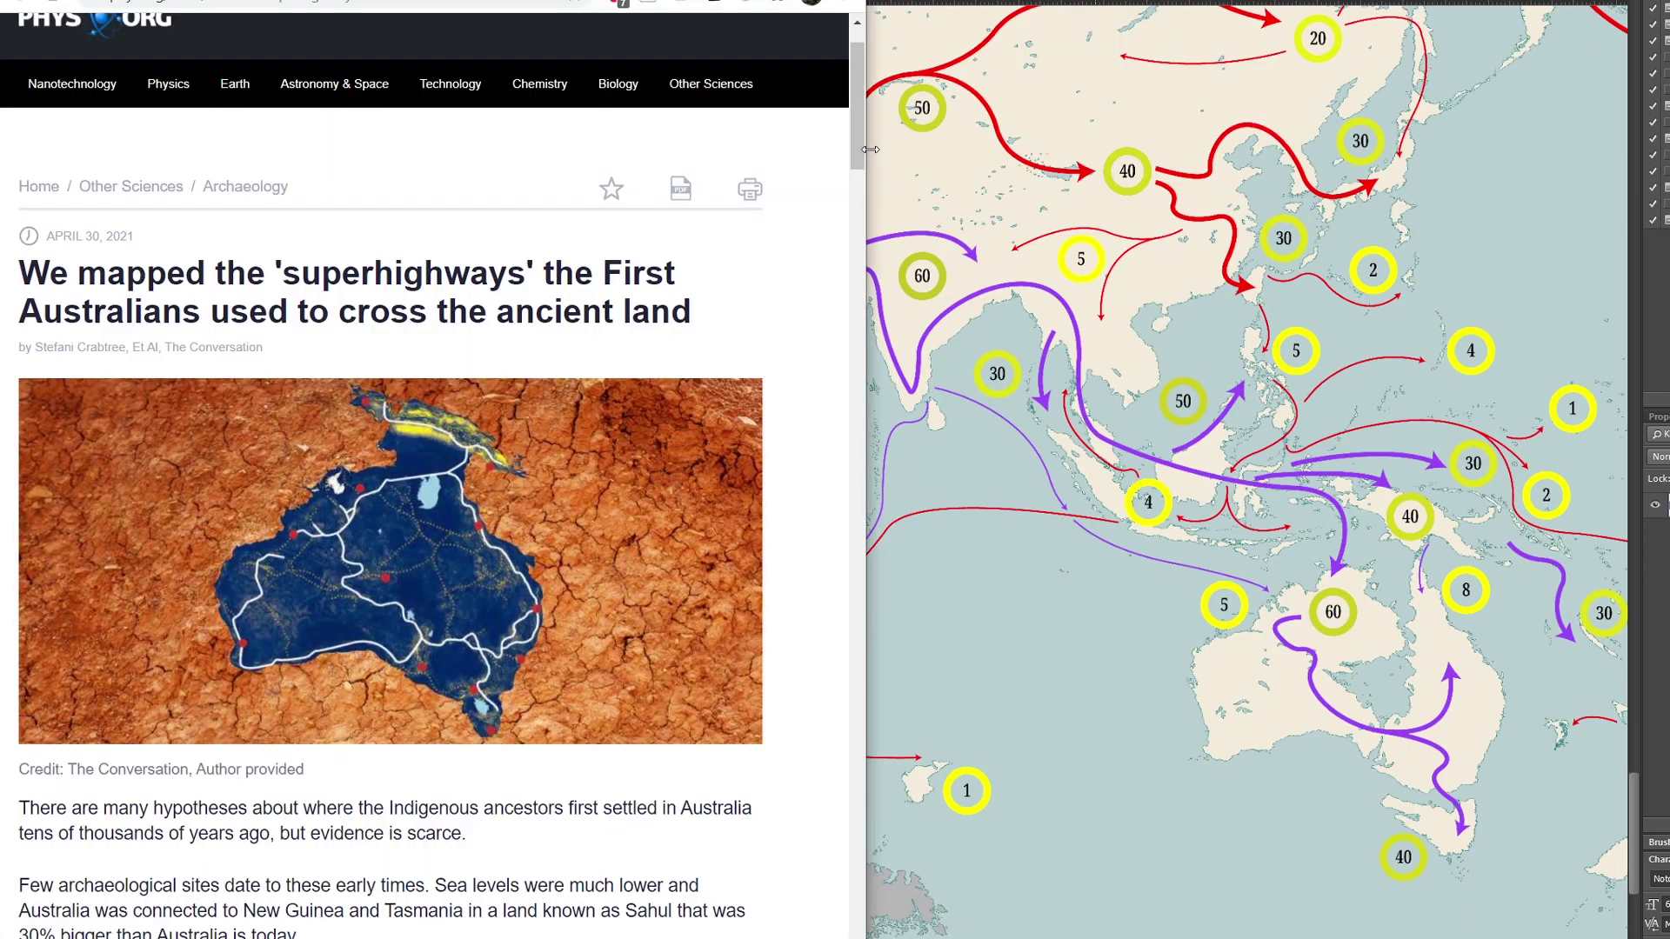
Scroll the Phys.org article to the SAHUL Australian Migration Map video, play it and mute it.
{"action": "left_click_drag", "start_coordinate": [860, 134], "coordinate": [865, 153]}
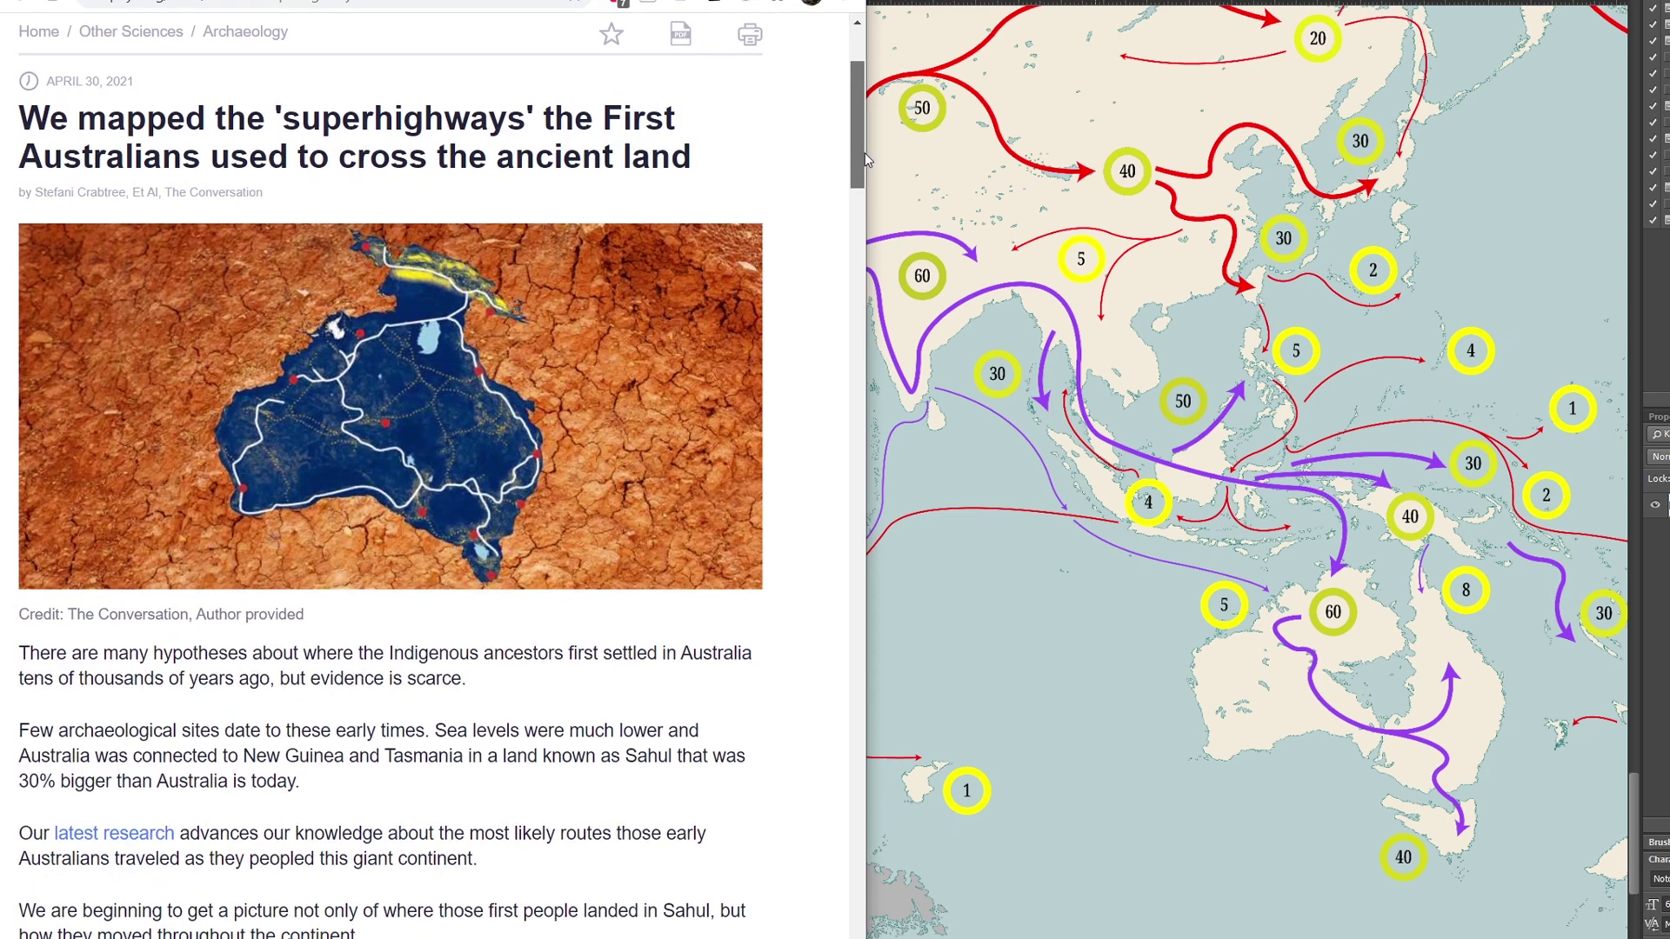
{"action": "left_click_drag", "start_coordinate": [864, 153], "coordinate": [870, 458]}
{"action": "left_click", "coordinate": [426, 445]}
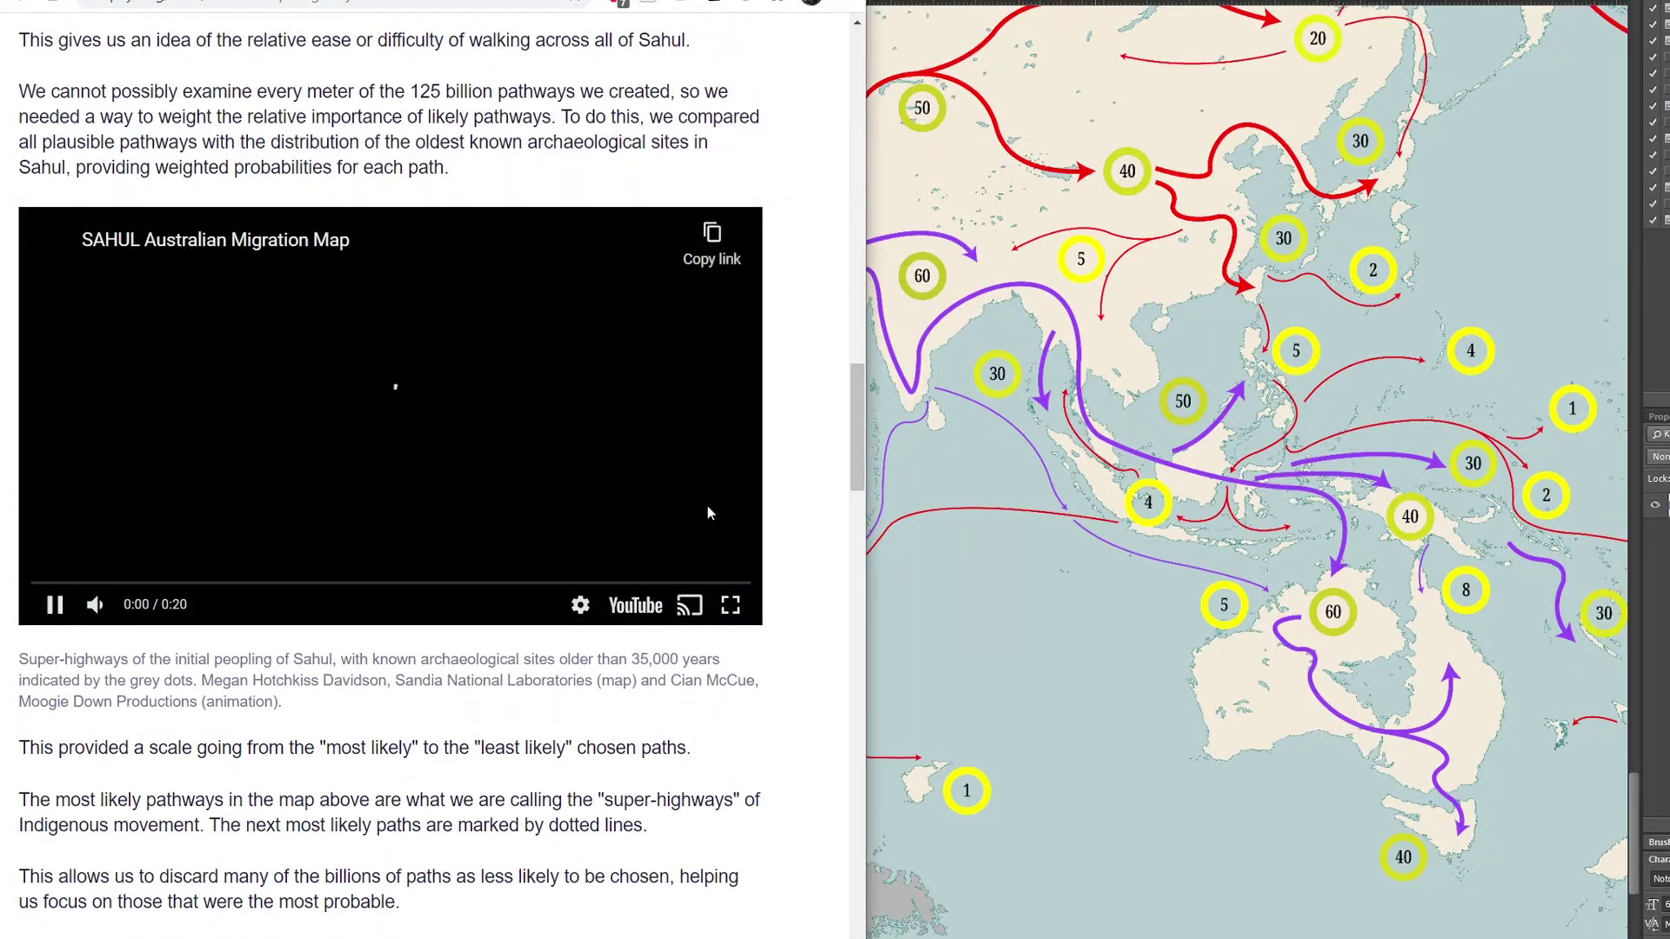
{"action": "left_click", "coordinate": [95, 604]}
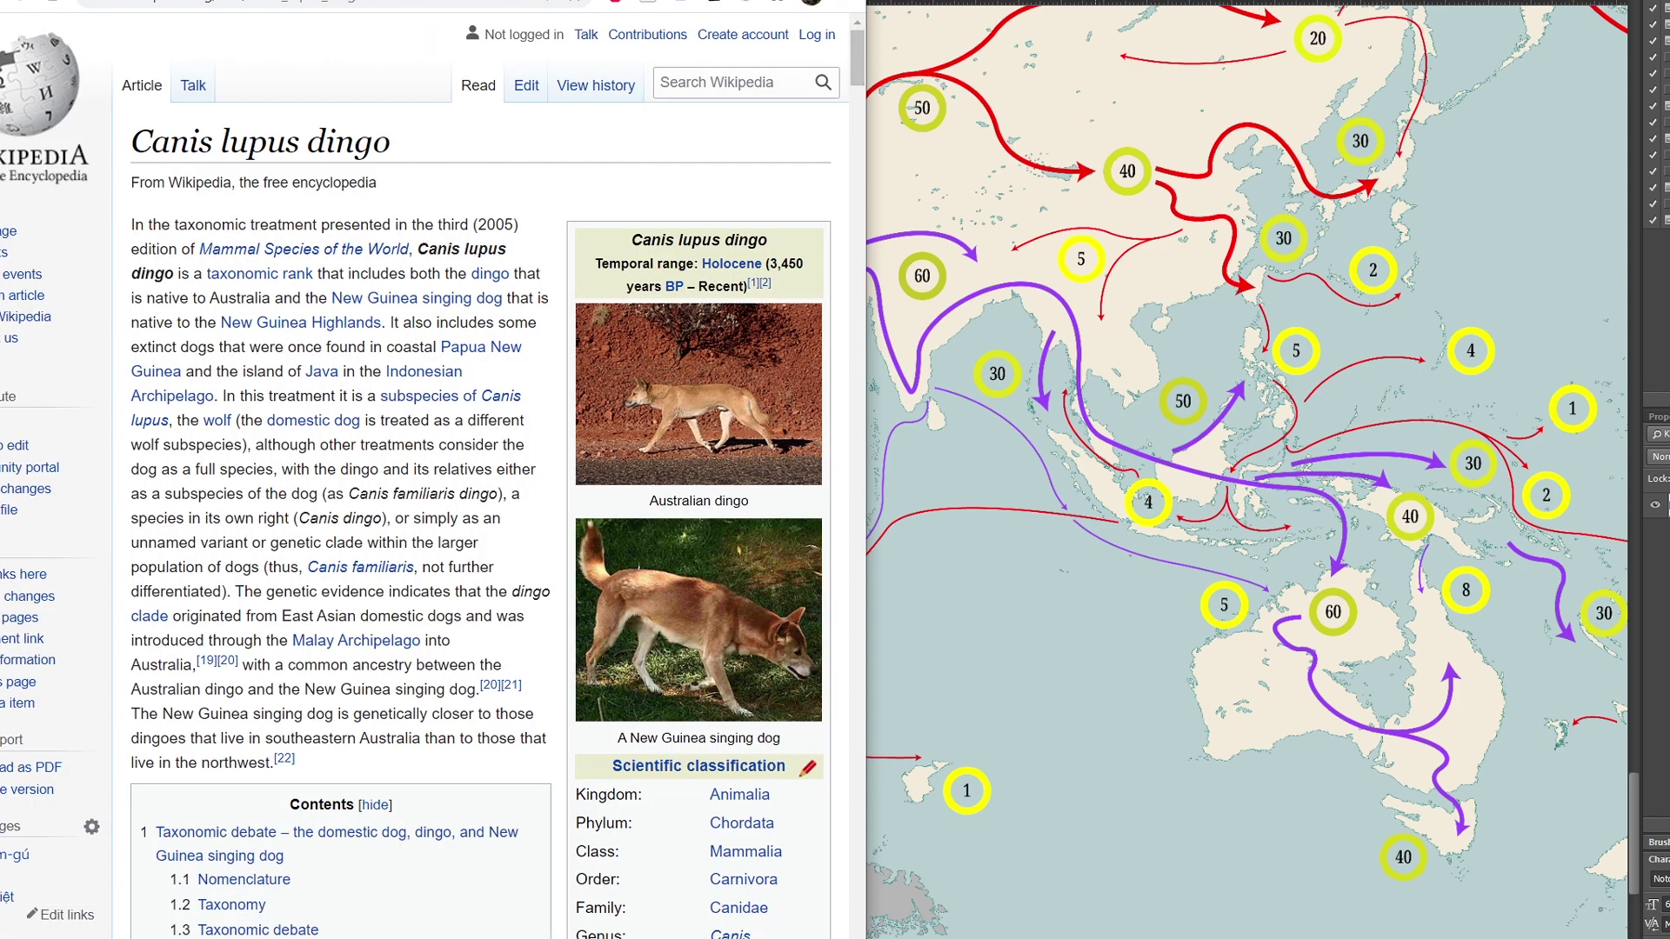
Open the dingo article's Ancestors lineage route map at full size, then bring up the PNAS paper.
{"action": "left_click_drag", "start_coordinate": [770, 3], "coordinate": [653, 3]}
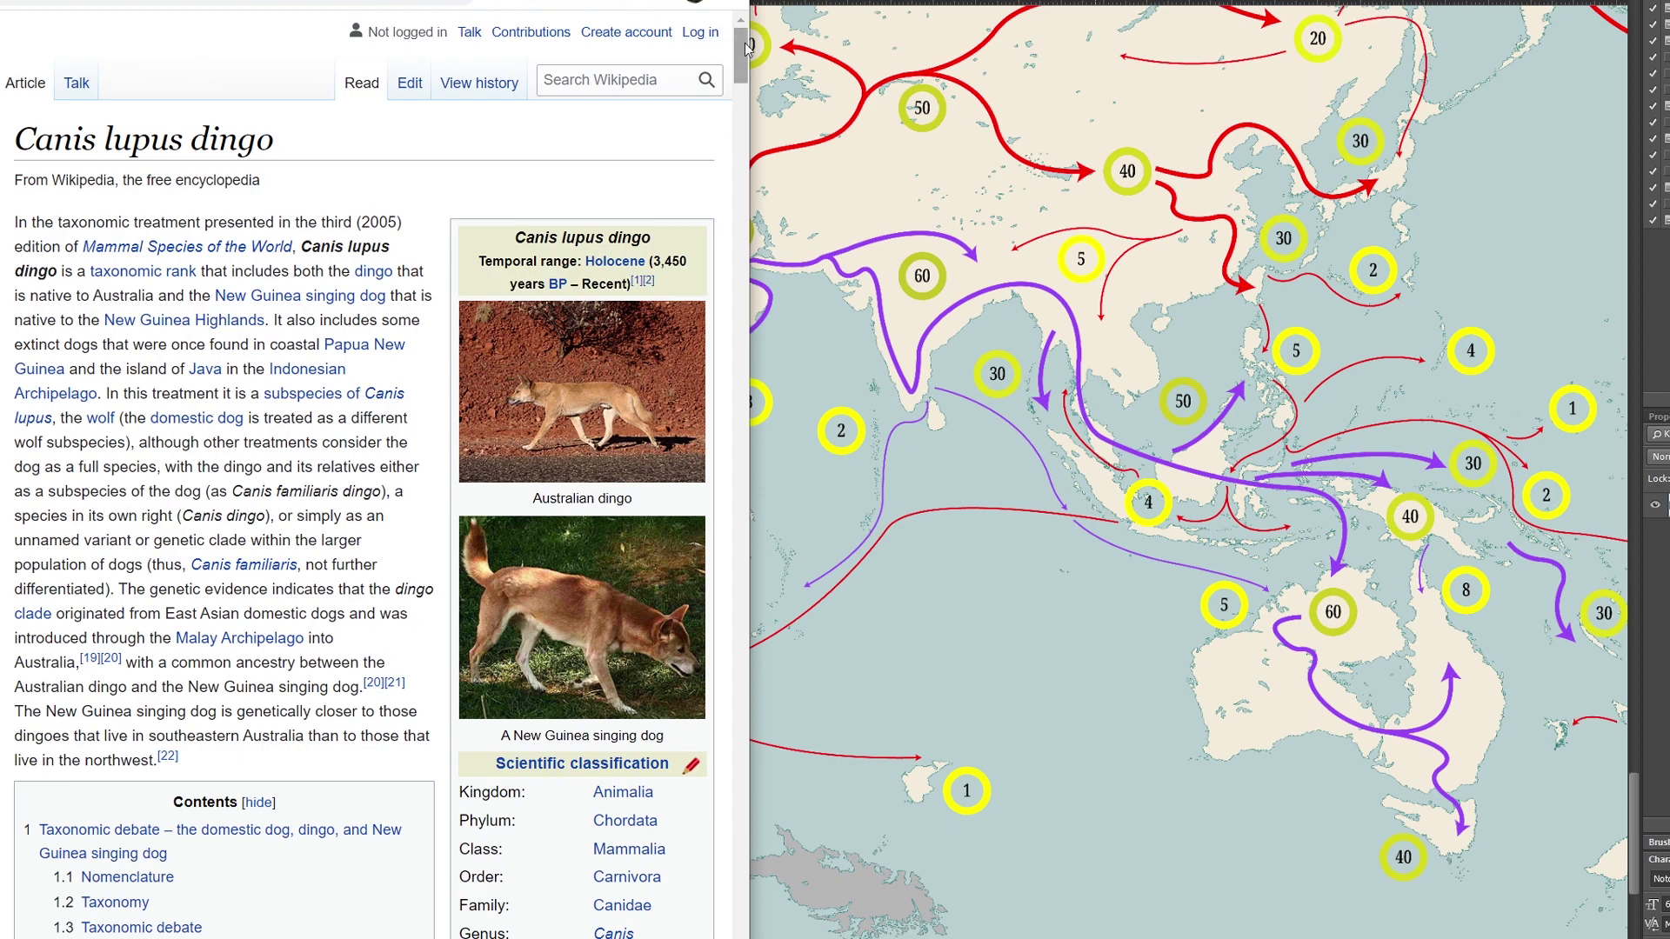
{"action": "left_click_drag", "start_coordinate": [744, 44], "coordinate": [793, 435]}
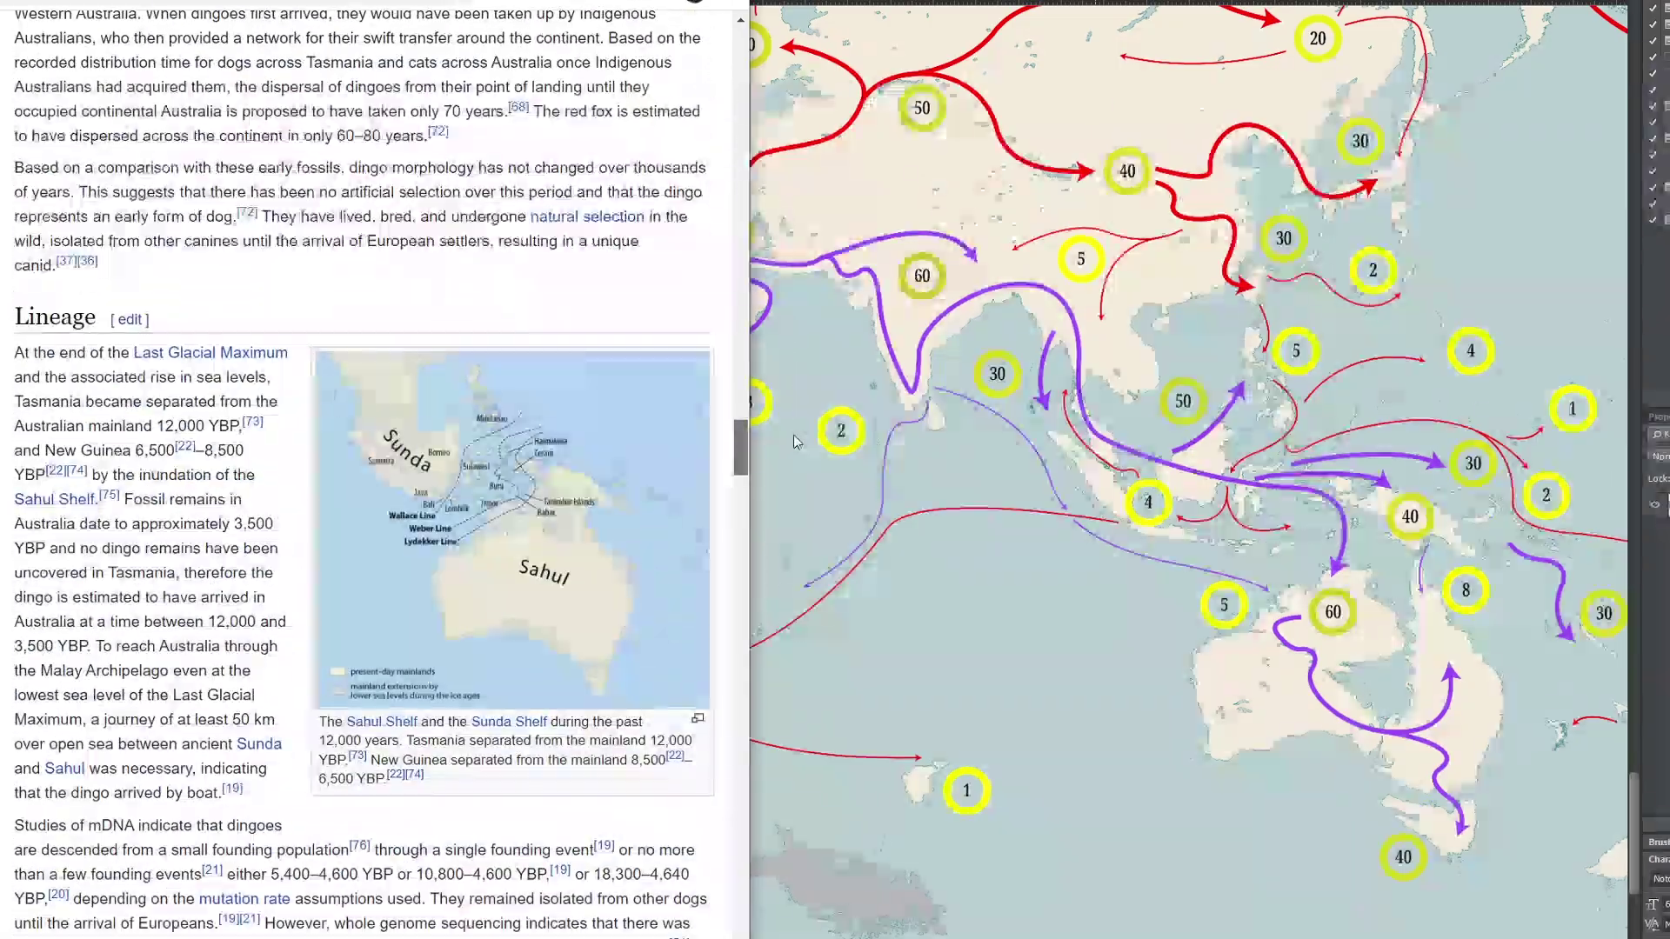
{"action": "left_click_drag", "start_coordinate": [797, 443], "coordinate": [797, 483]}
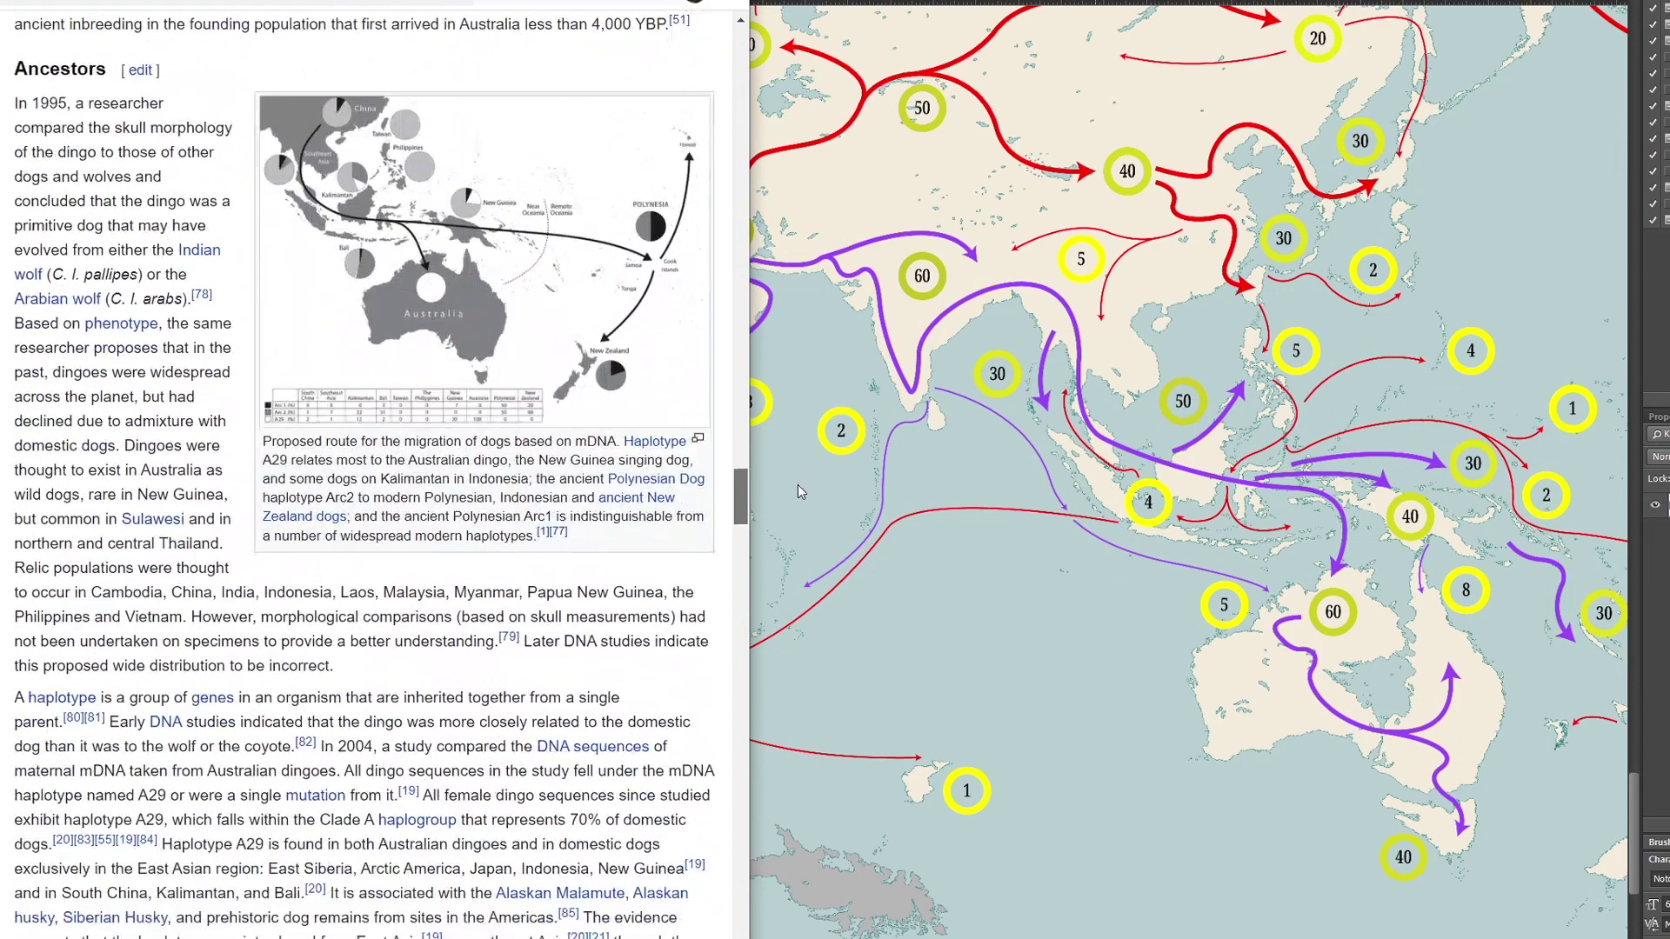
{"action": "left_click", "coordinate": [499, 305]}
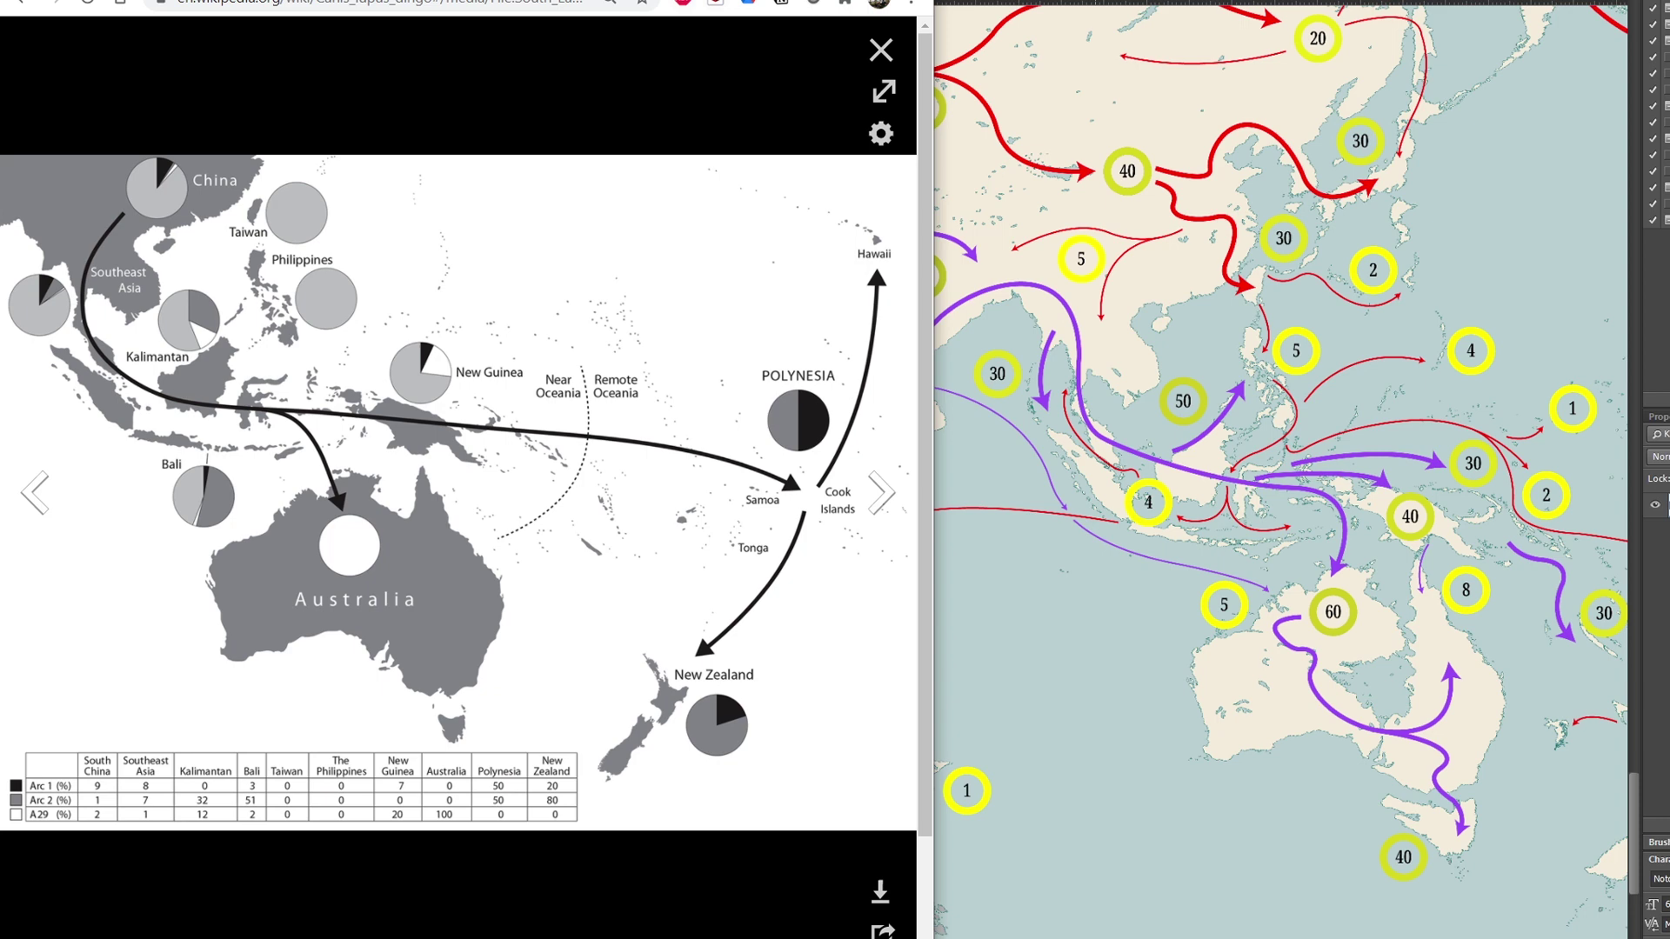
{"action": "key", "text": "alt+Tab"}
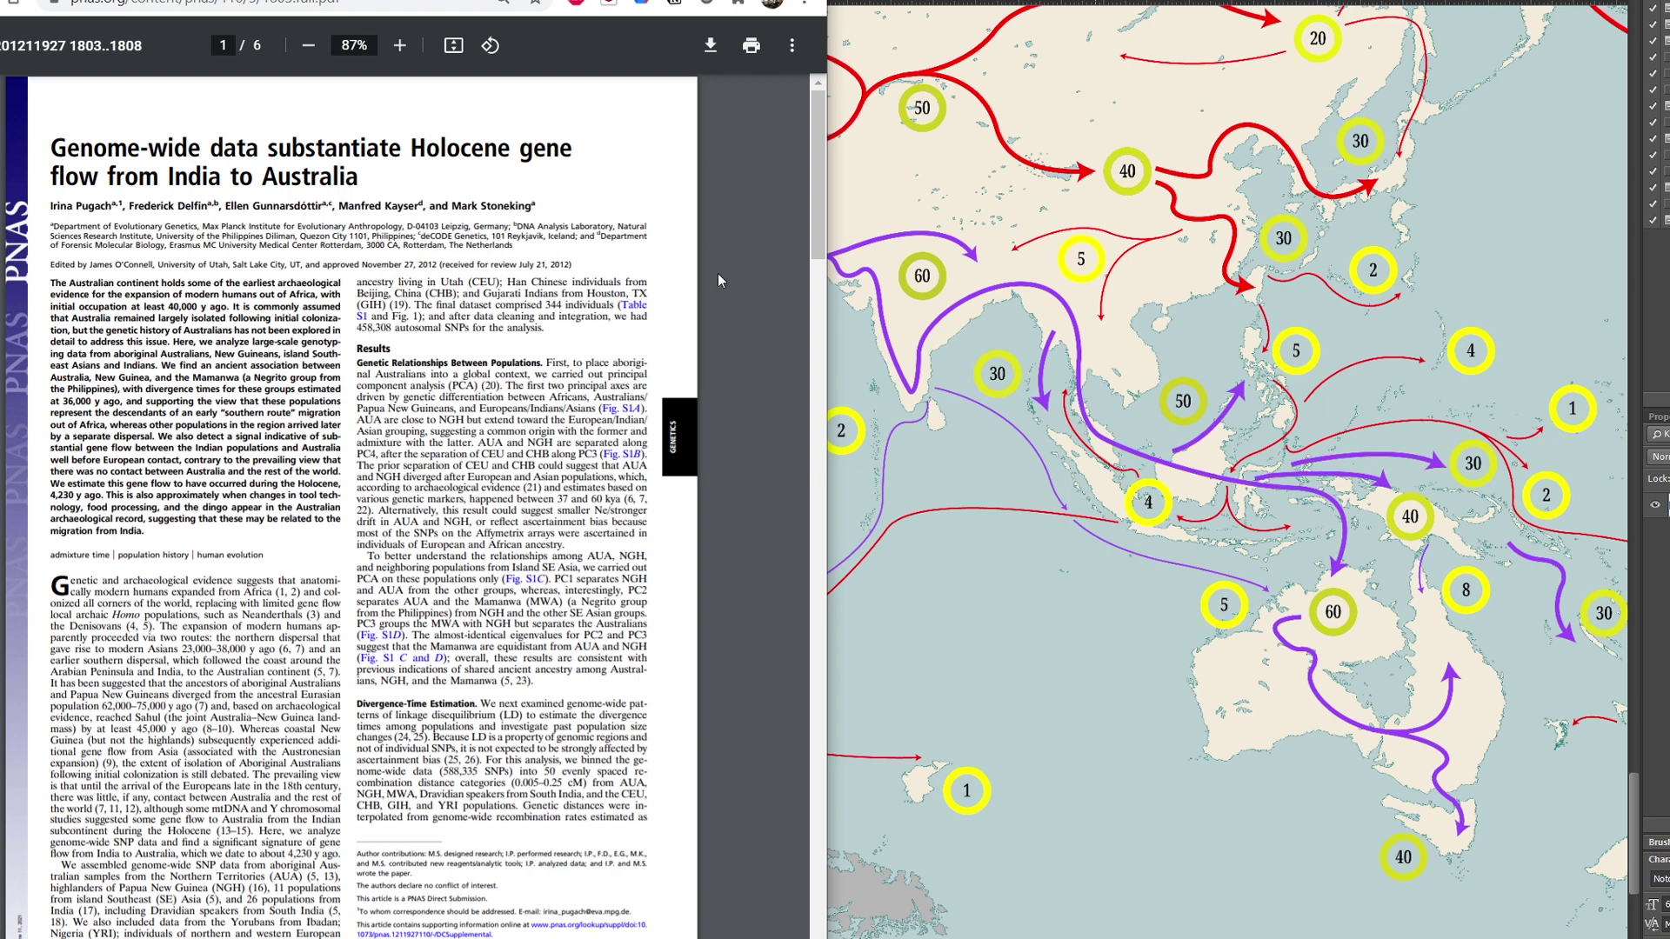
Zoom the PNAS India-to-Australia gene flow paper to 200% for easier reading.
{"action": "scroll", "coordinate": [734, 265], "scroll_direction": "down", "scroll_amount": 10}
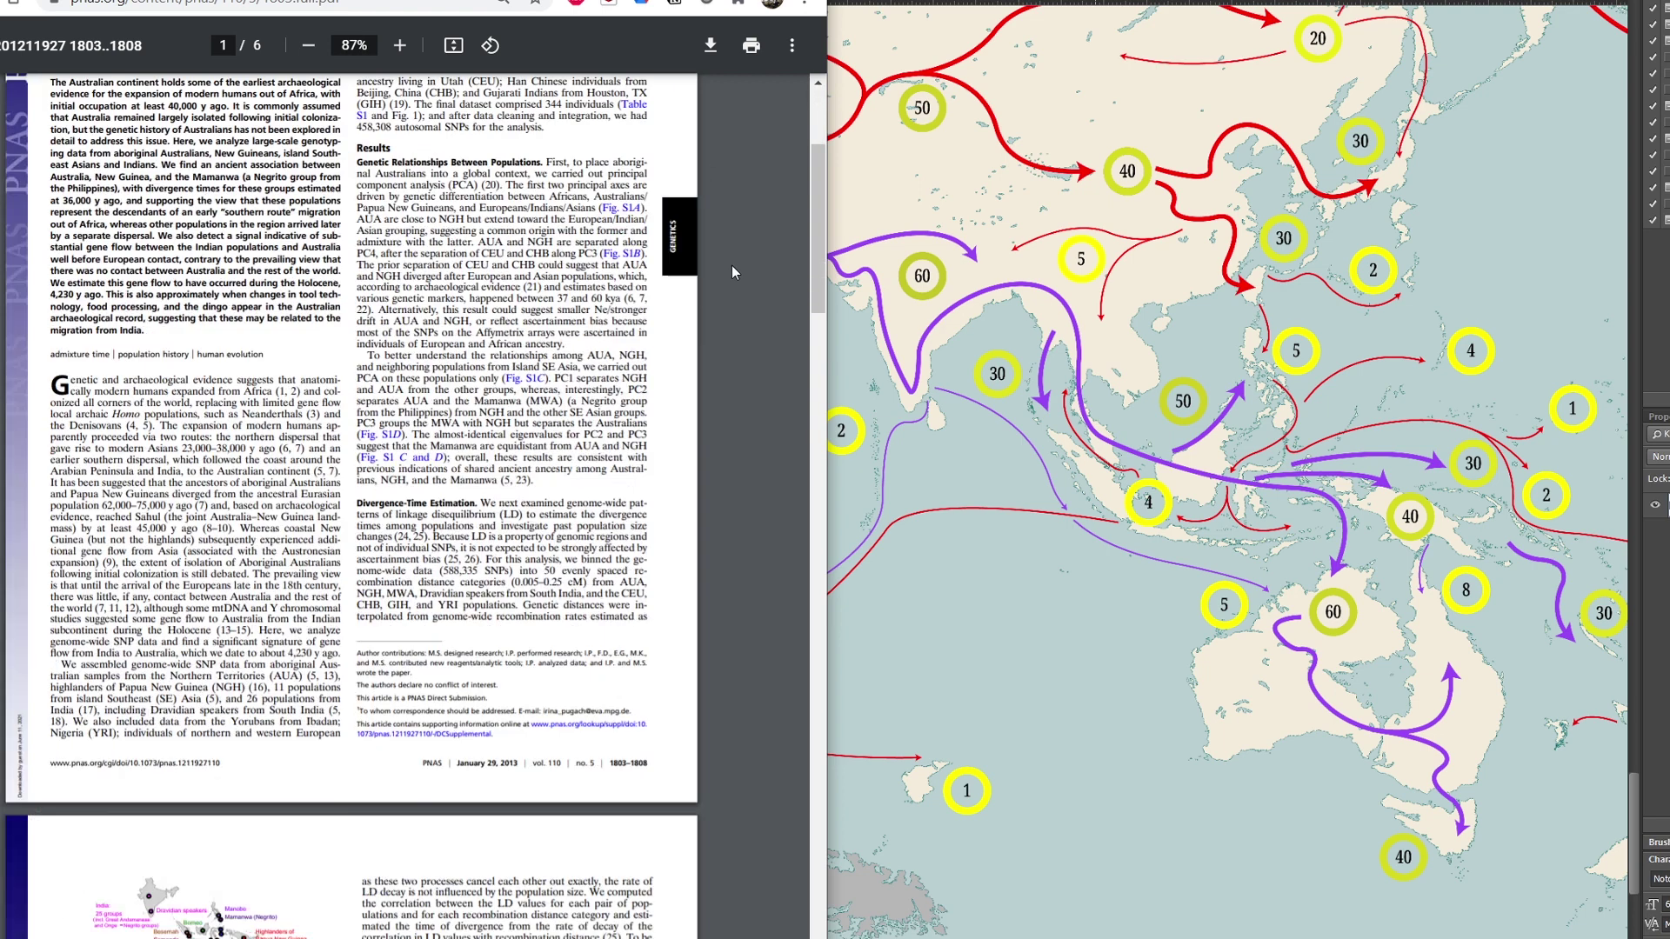
{"action": "scroll", "coordinate": [745, 237], "scroll_direction": "up", "scroll_amount": 3}
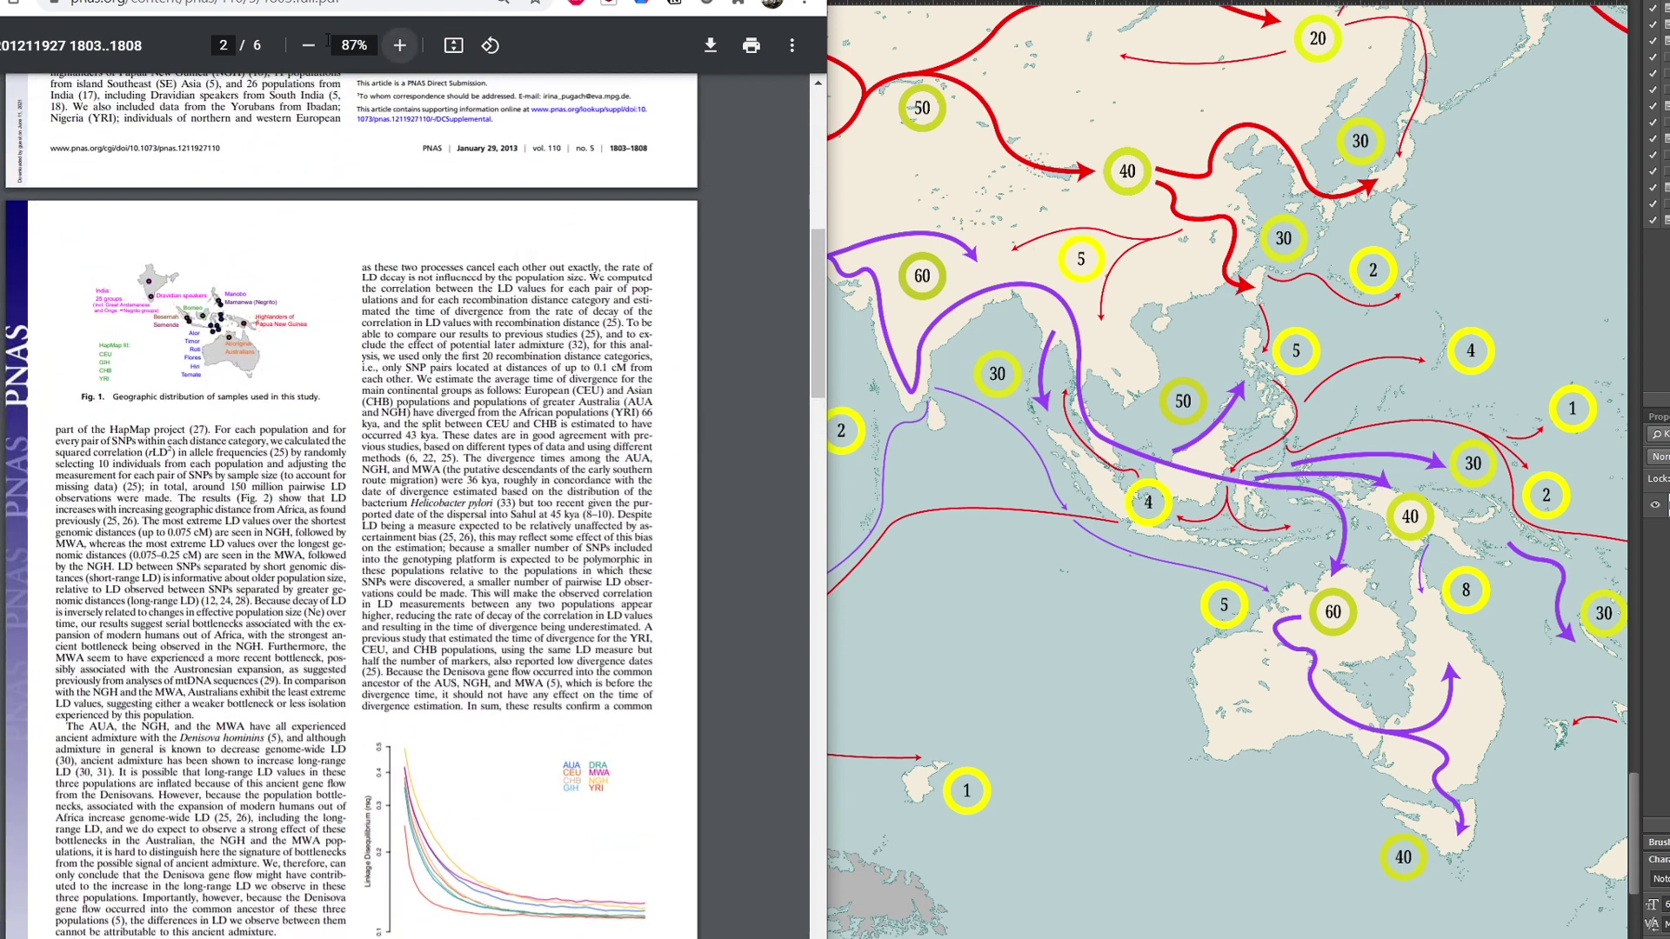
{"action": "left_click", "coordinate": [397, 49]}
{"action": "left_click", "coordinate": [397, 51]}
{"action": "left_click", "coordinate": [398, 49]}
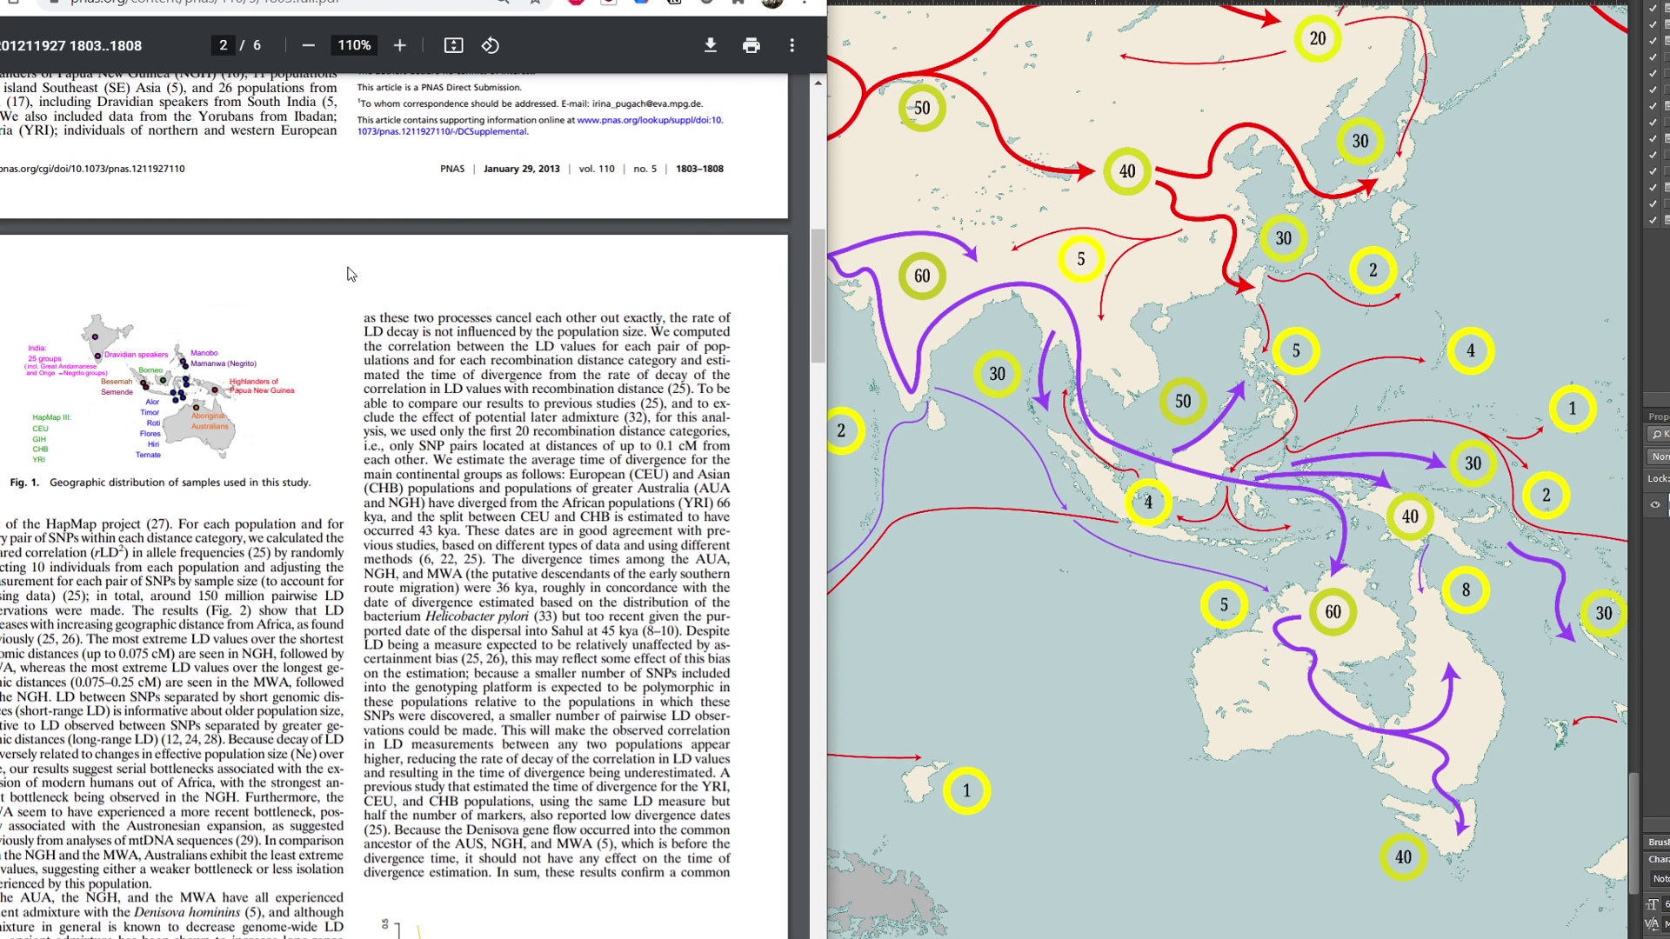
{"action": "scroll", "coordinate": [353, 274], "scroll_direction": "down", "scroll_amount": 1}
{"action": "left_click", "coordinate": [399, 47]}
{"action": "left_click", "coordinate": [399, 47]}
{"action": "left_click", "coordinate": [399, 47]}
{"action": "left_click", "coordinate": [399, 47]}
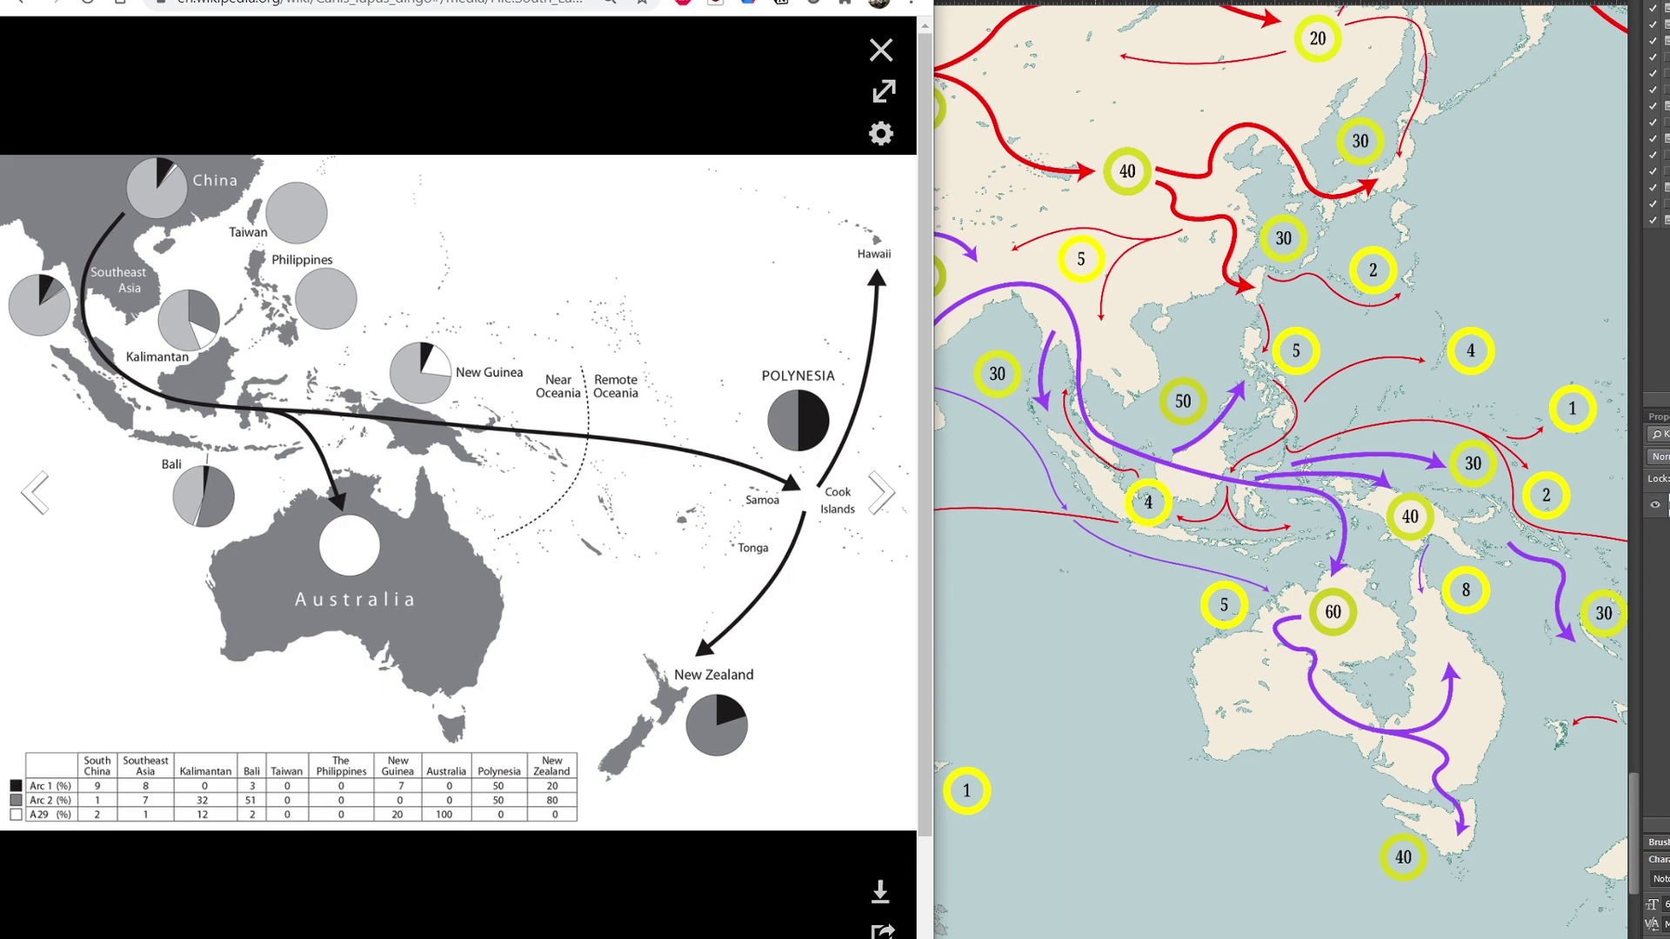
Return to Photoshop and survey Europe, Africa, northern Eurasia and eastern Asia on the migration map.
{"action": "key", "text": "alt+Tab"}
{"action": "left_click_drag", "start_coordinate": [708, 132], "coordinate": [748, 398]}
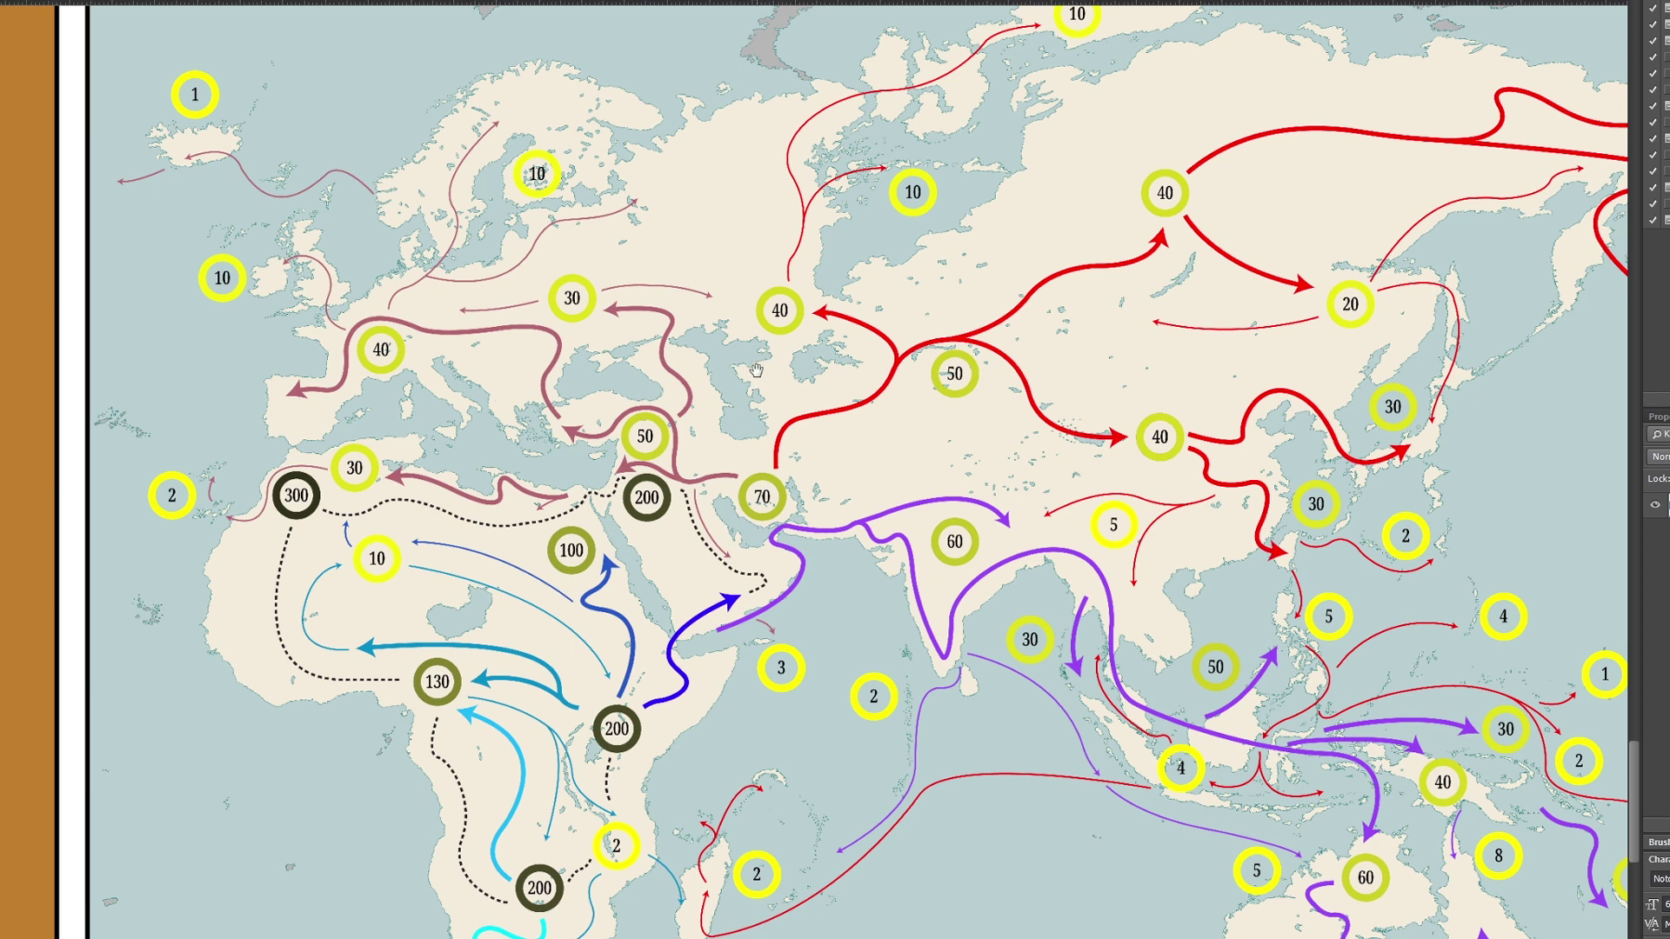
{"action": "left_click_drag", "start_coordinate": [1052, 248], "coordinate": [1009, 310]}
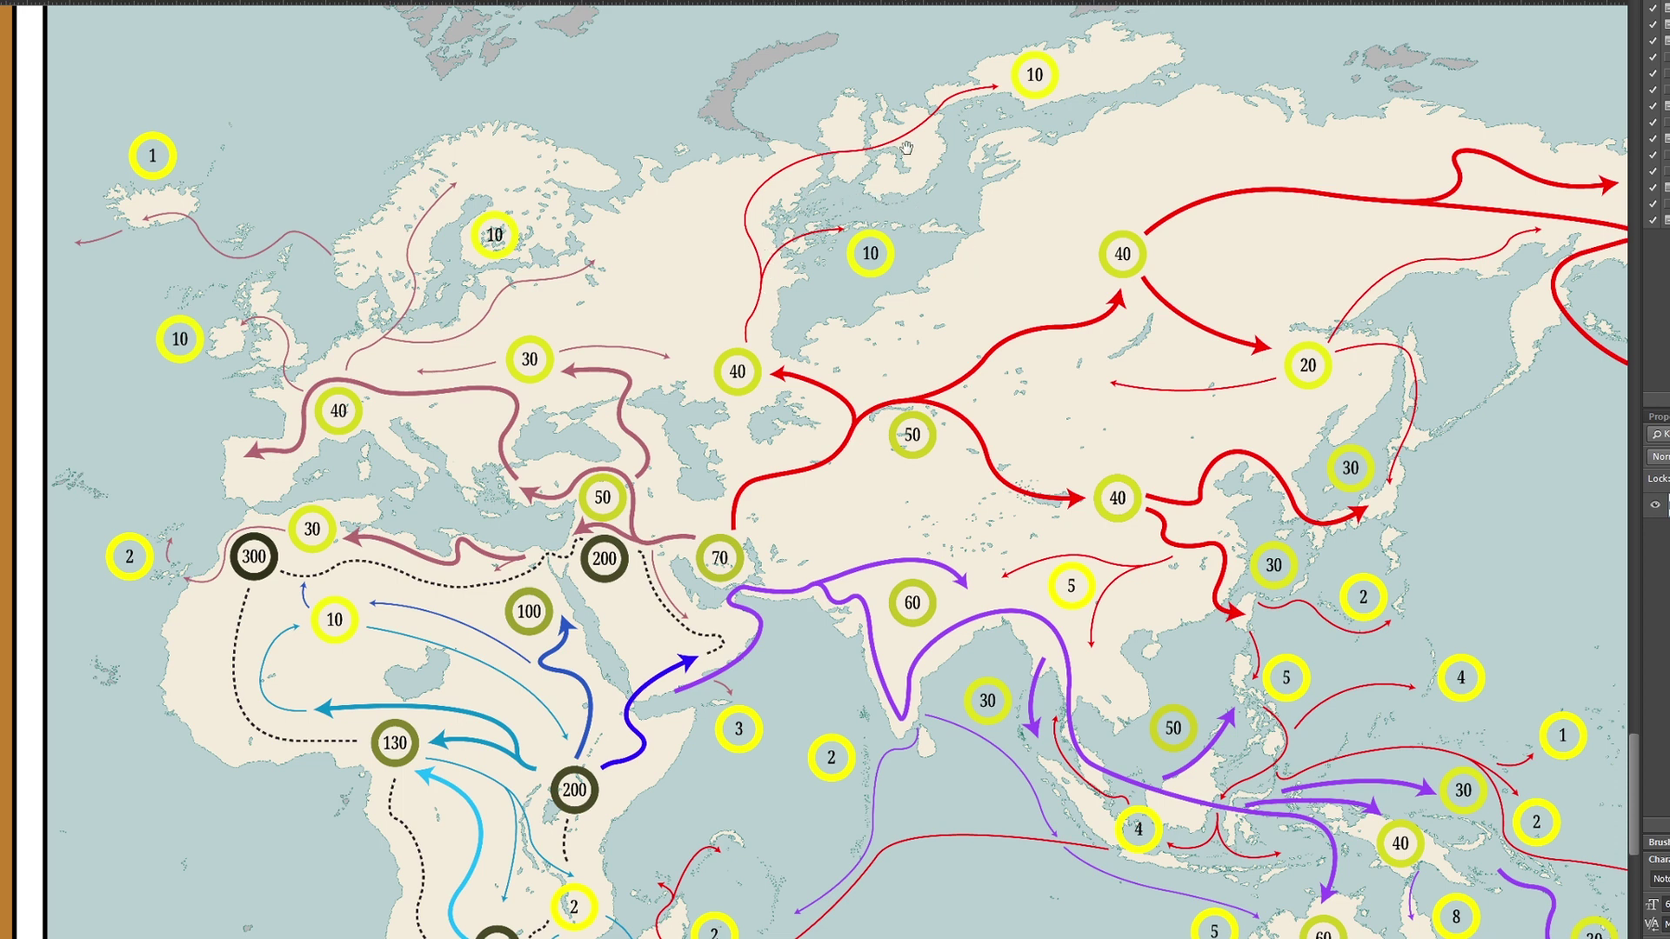
{"action": "left_click_drag", "start_coordinate": [863, 471], "coordinate": [640, 487]}
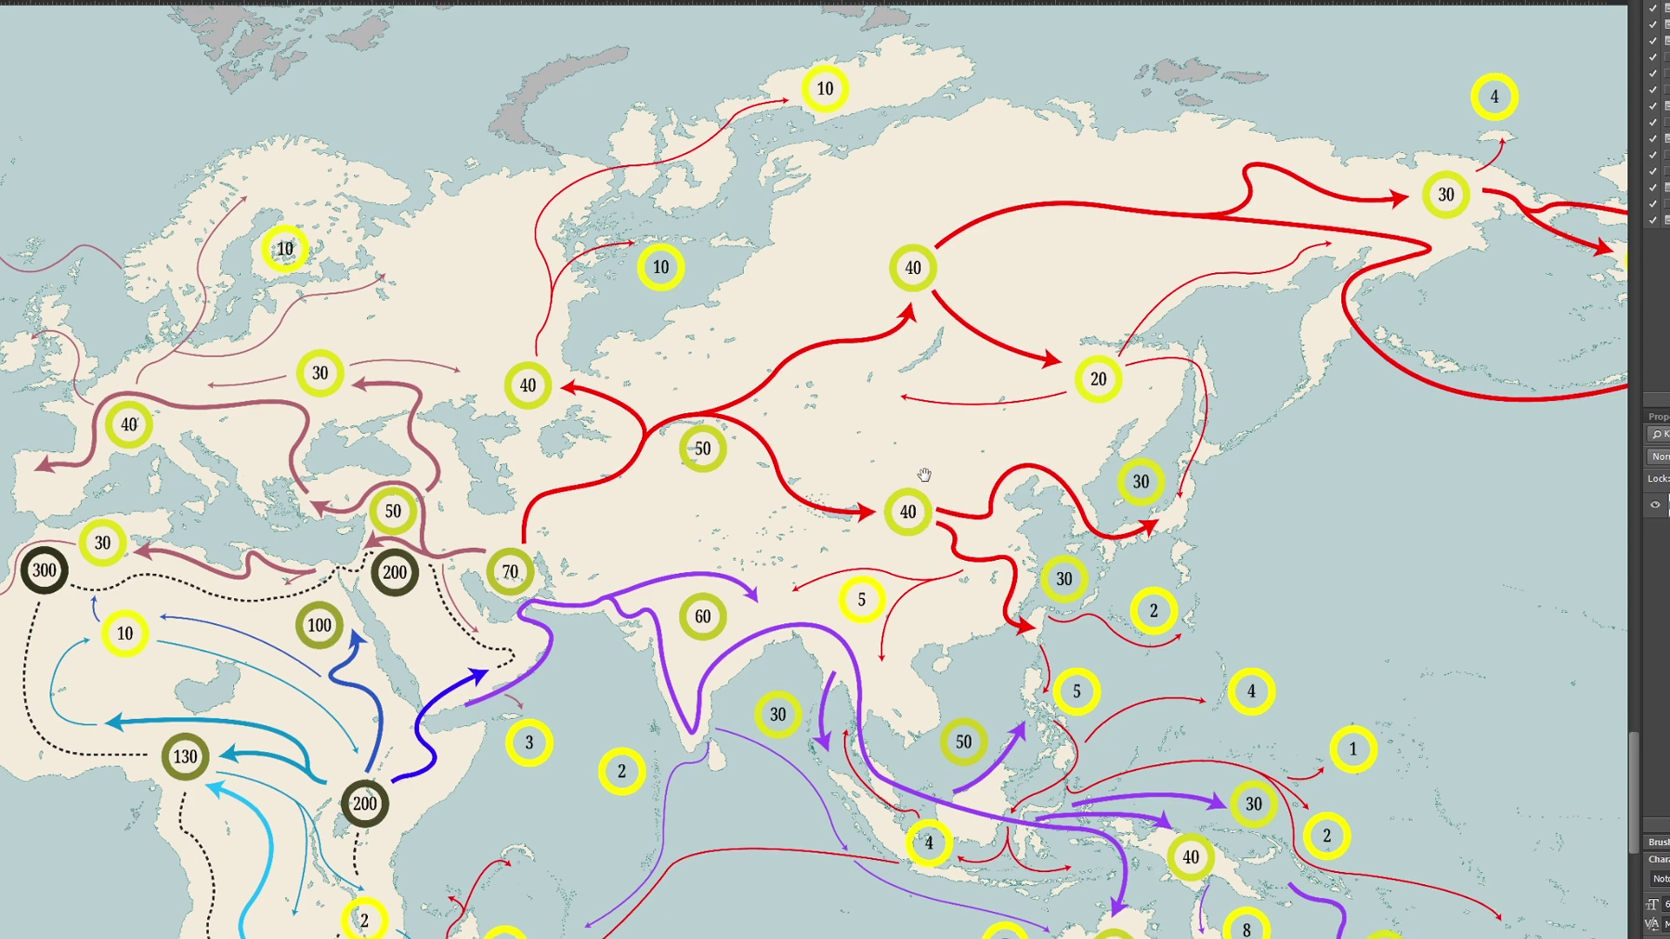
{"action": "scroll", "coordinate": [922, 526], "scroll_direction": "down", "scroll_amount": 5}
{"action": "scroll", "coordinate": [912, 536], "scroll_direction": "down", "scroll_amount": 1}
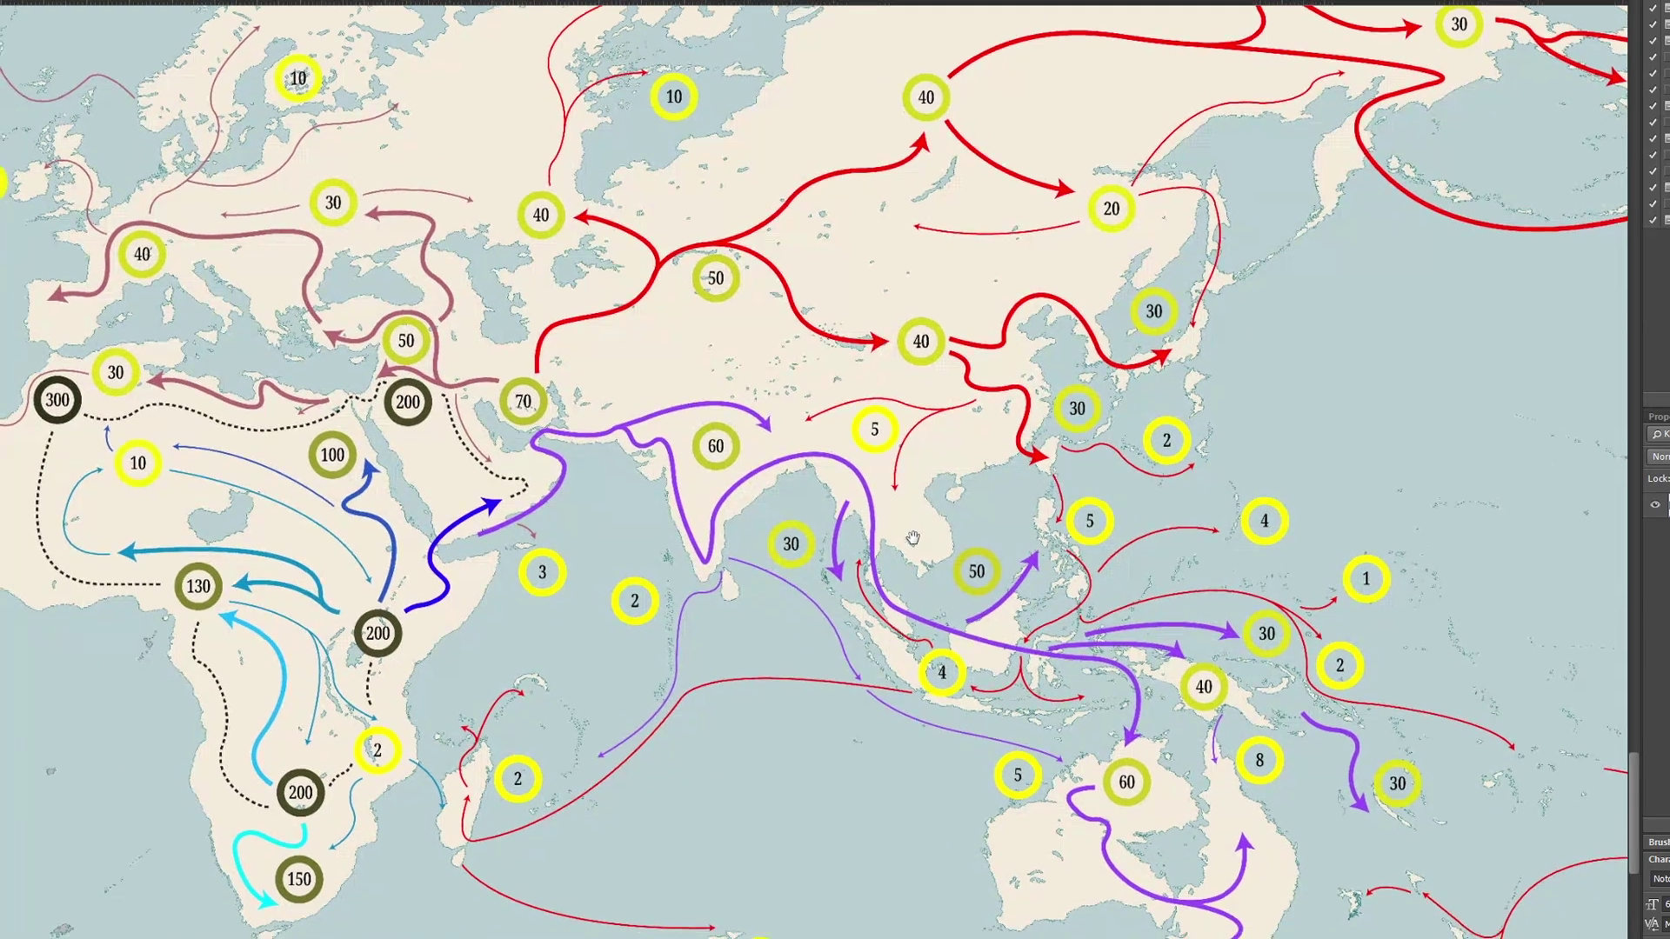
{"action": "scroll", "coordinate": [1120, 504], "scroll_direction": "right", "scroll_amount": 3}
{"action": "scroll", "coordinate": [1119, 505], "scroll_direction": "up", "scroll_amount": 1}
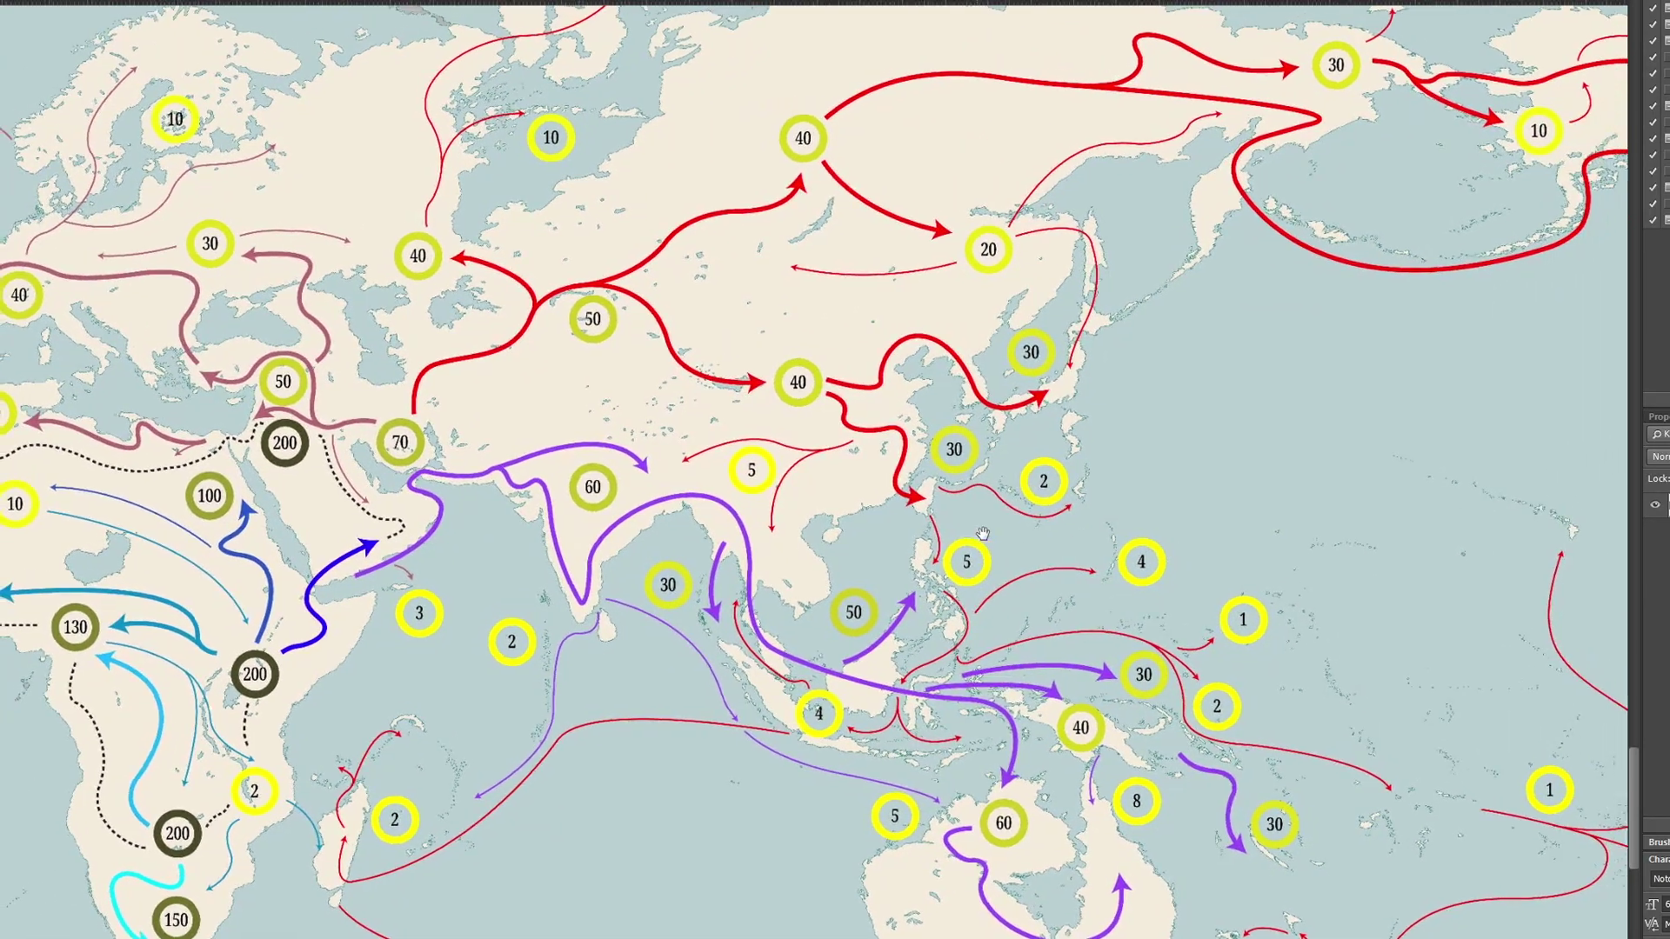
{"action": "scroll", "coordinate": [918, 535], "scroll_direction": "left", "scroll_amount": 1}
{"action": "scroll", "coordinate": [609, 505], "scroll_direction": "left", "scroll_amount": 2}
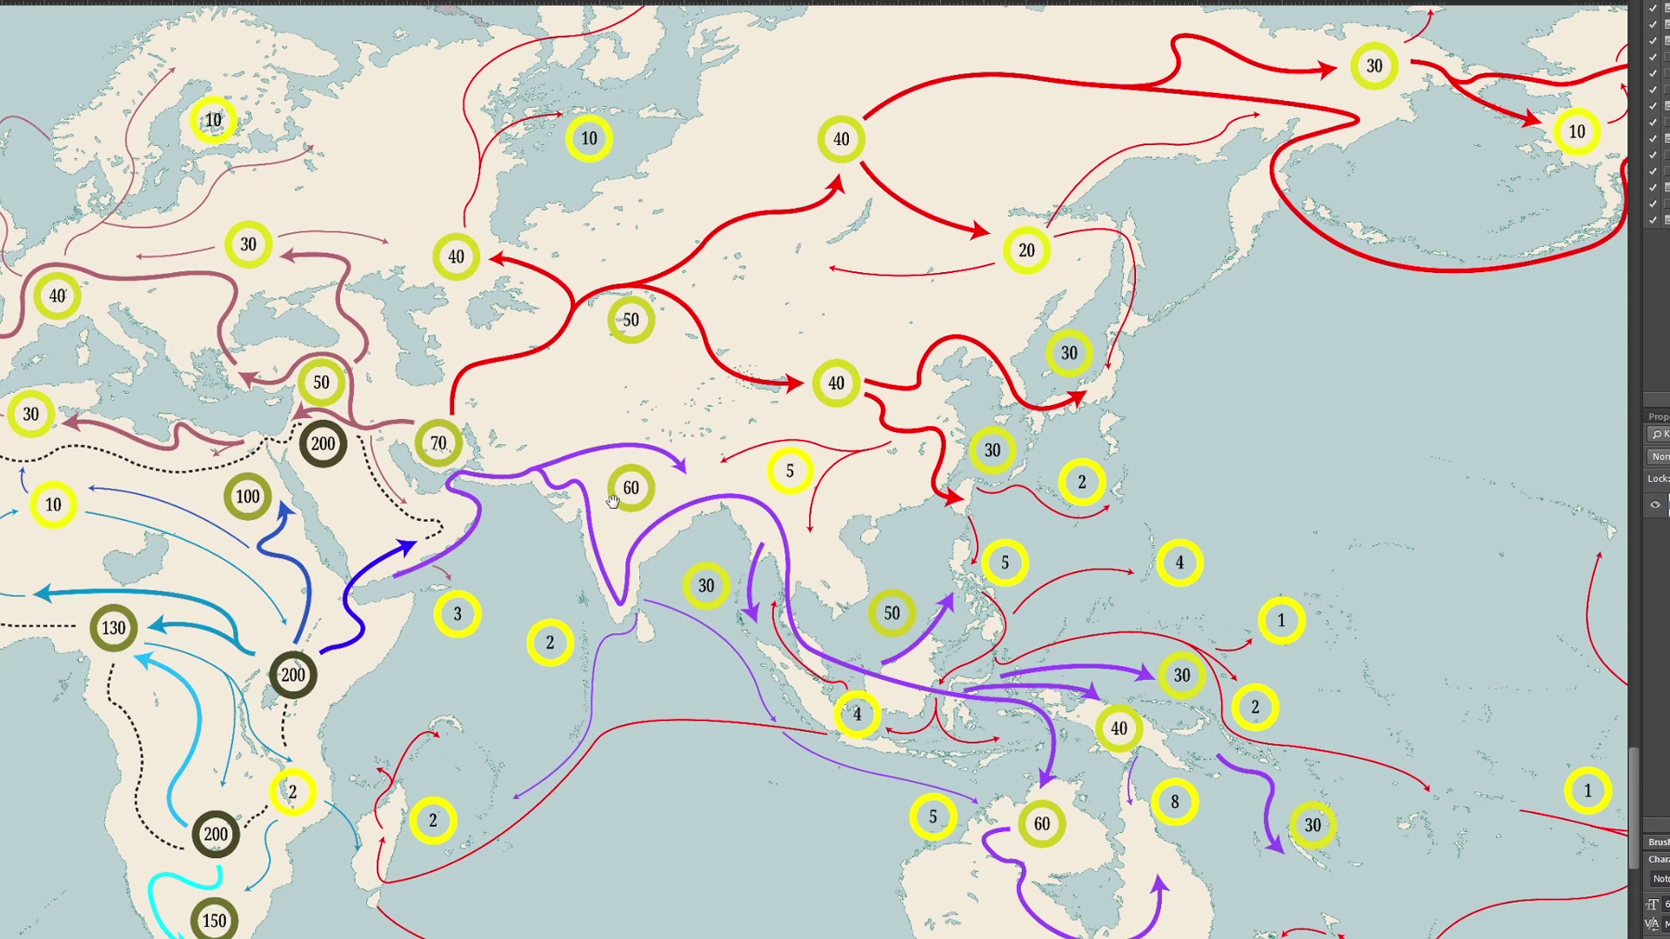
{"action": "scroll", "coordinate": [1469, 160], "scroll_direction": "up", "scroll_amount": 4}
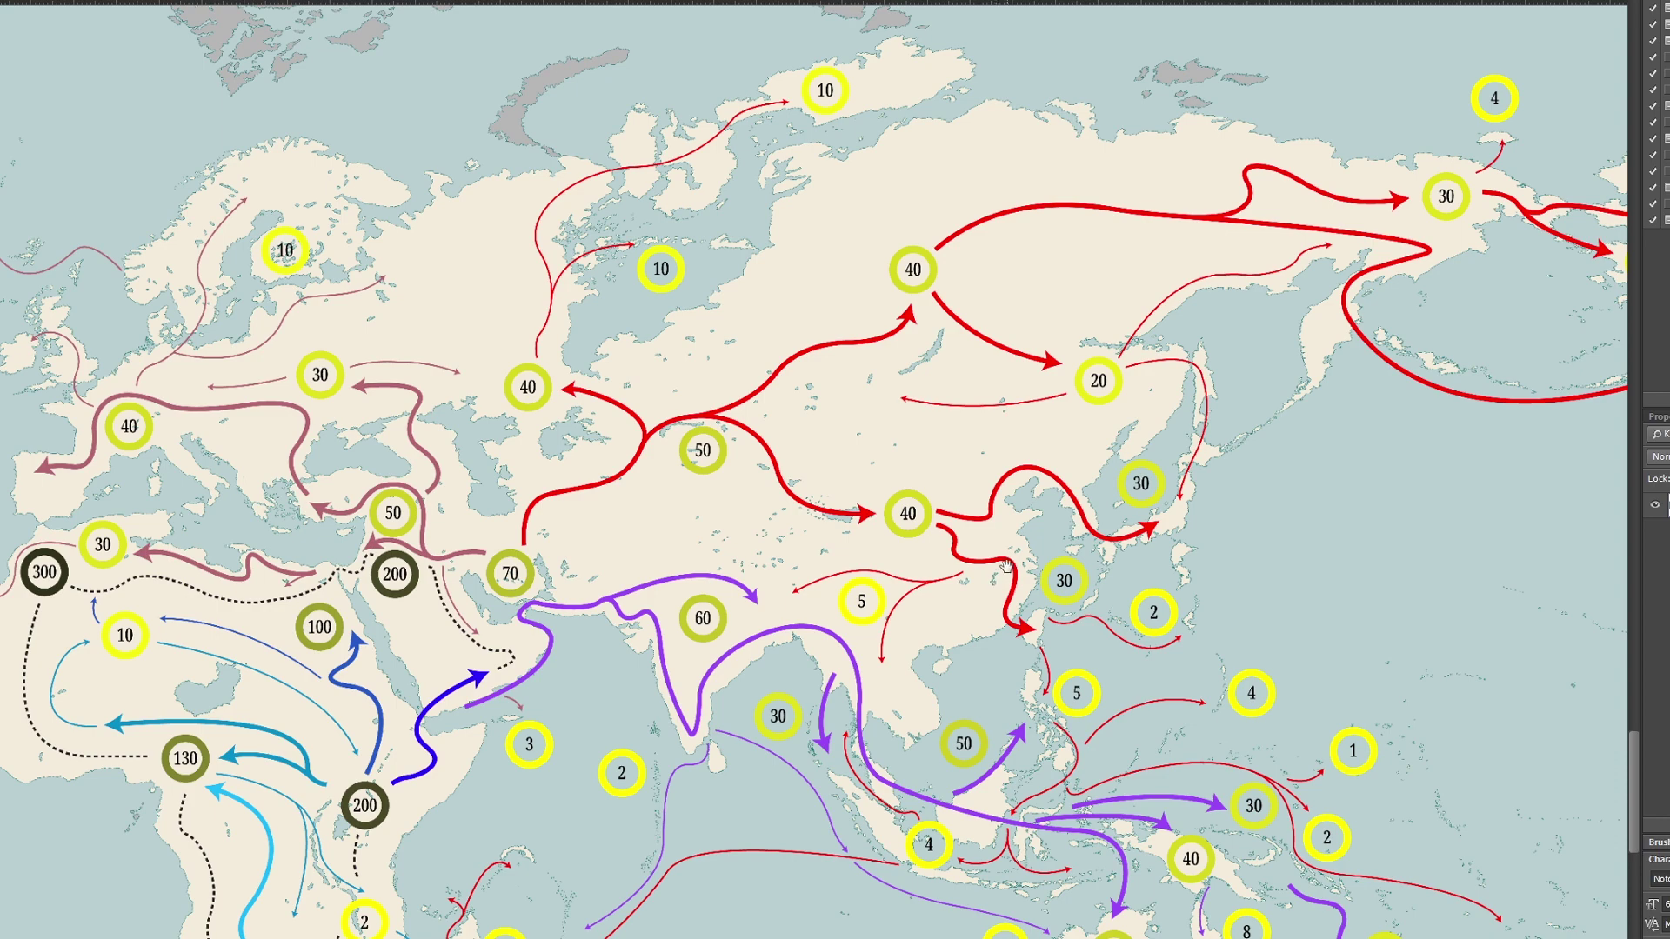
Zoom in on North Africa near the 300 population circle.
{"action": "left_click_drag", "start_coordinate": [1013, 549], "coordinate": [671, 473]}
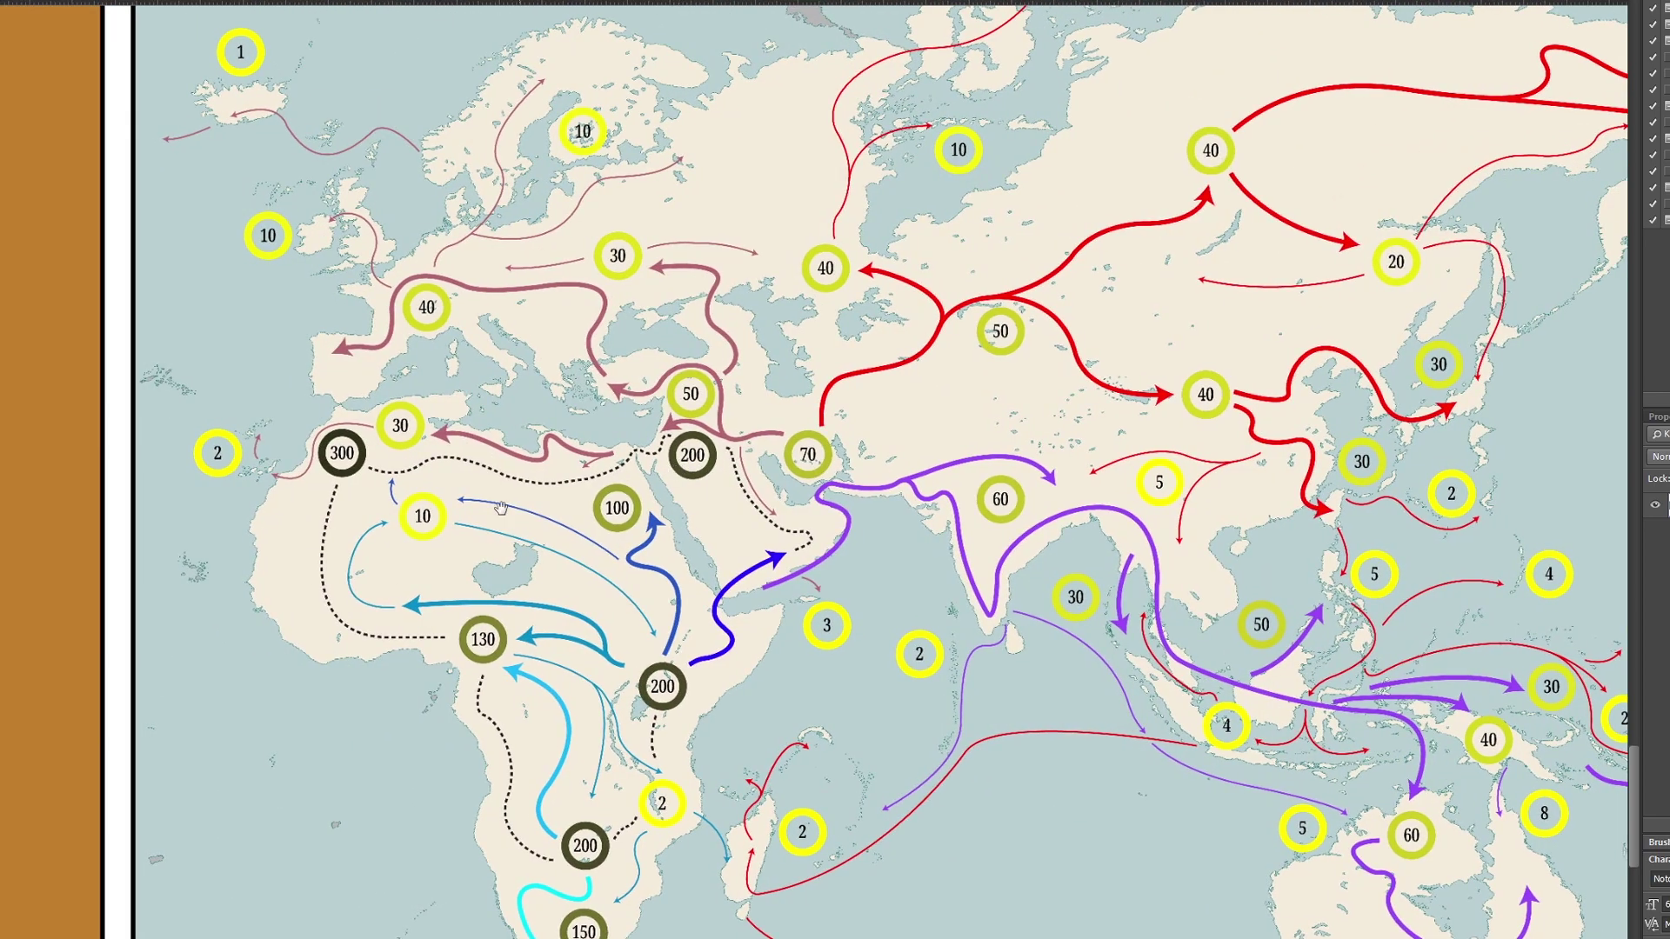
{"action": "left_click", "coordinate": [426, 513]}
{"action": "left_click", "coordinate": [313, 435]}
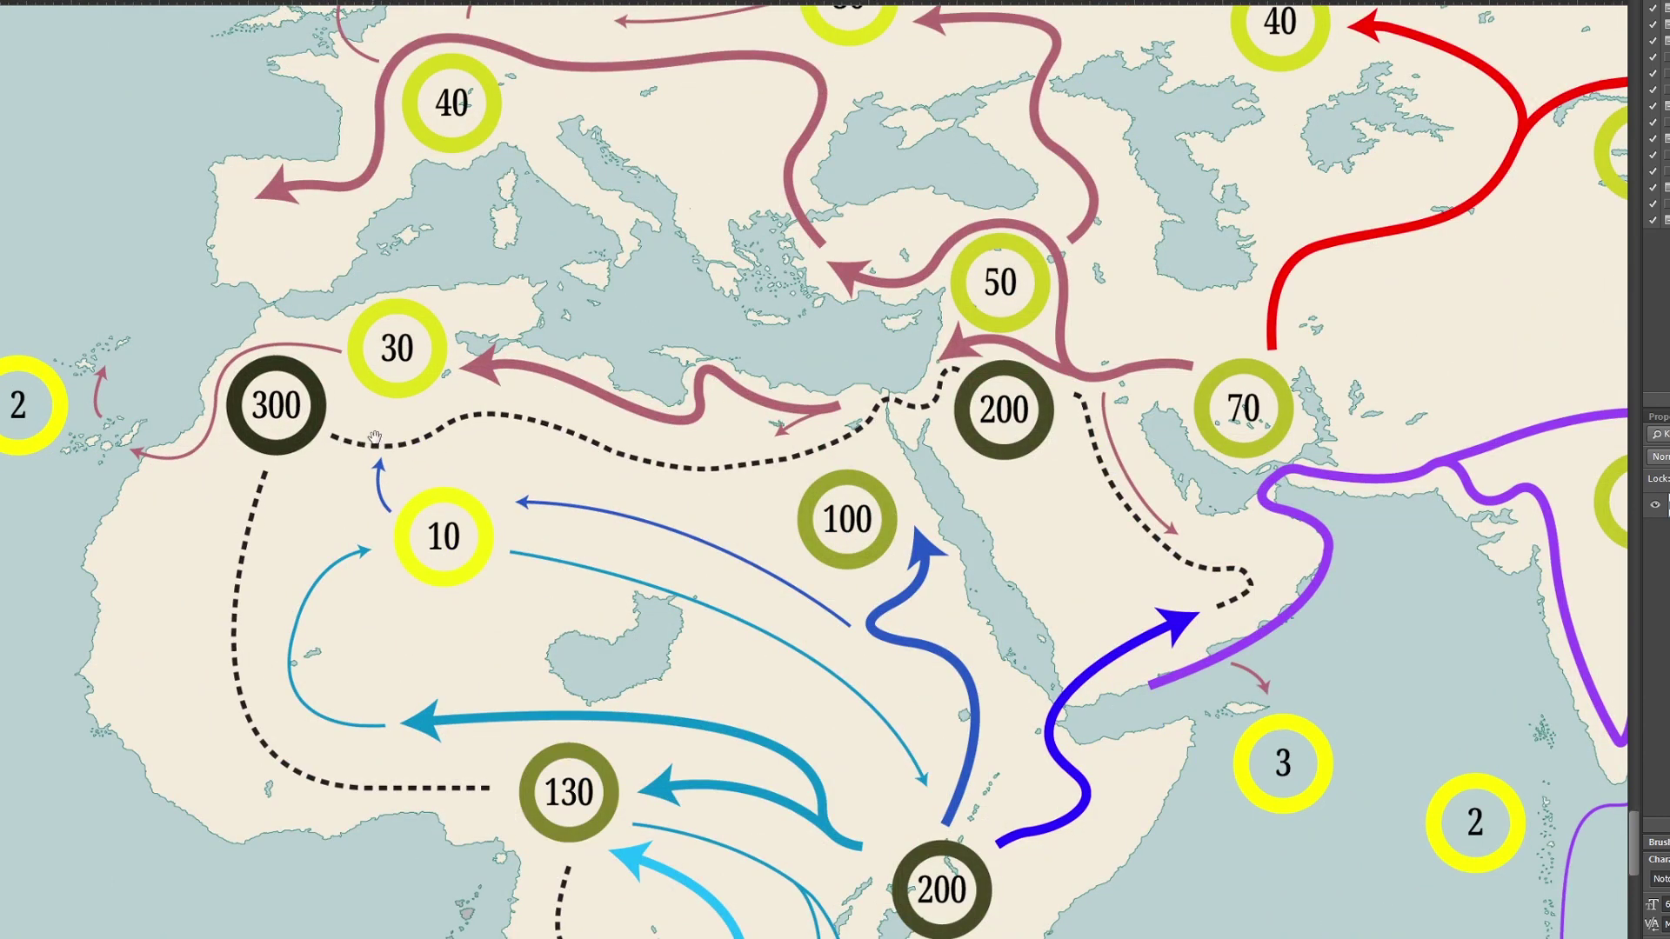
{"action": "left_click_drag", "start_coordinate": [496, 407], "coordinate": [520, 396]}
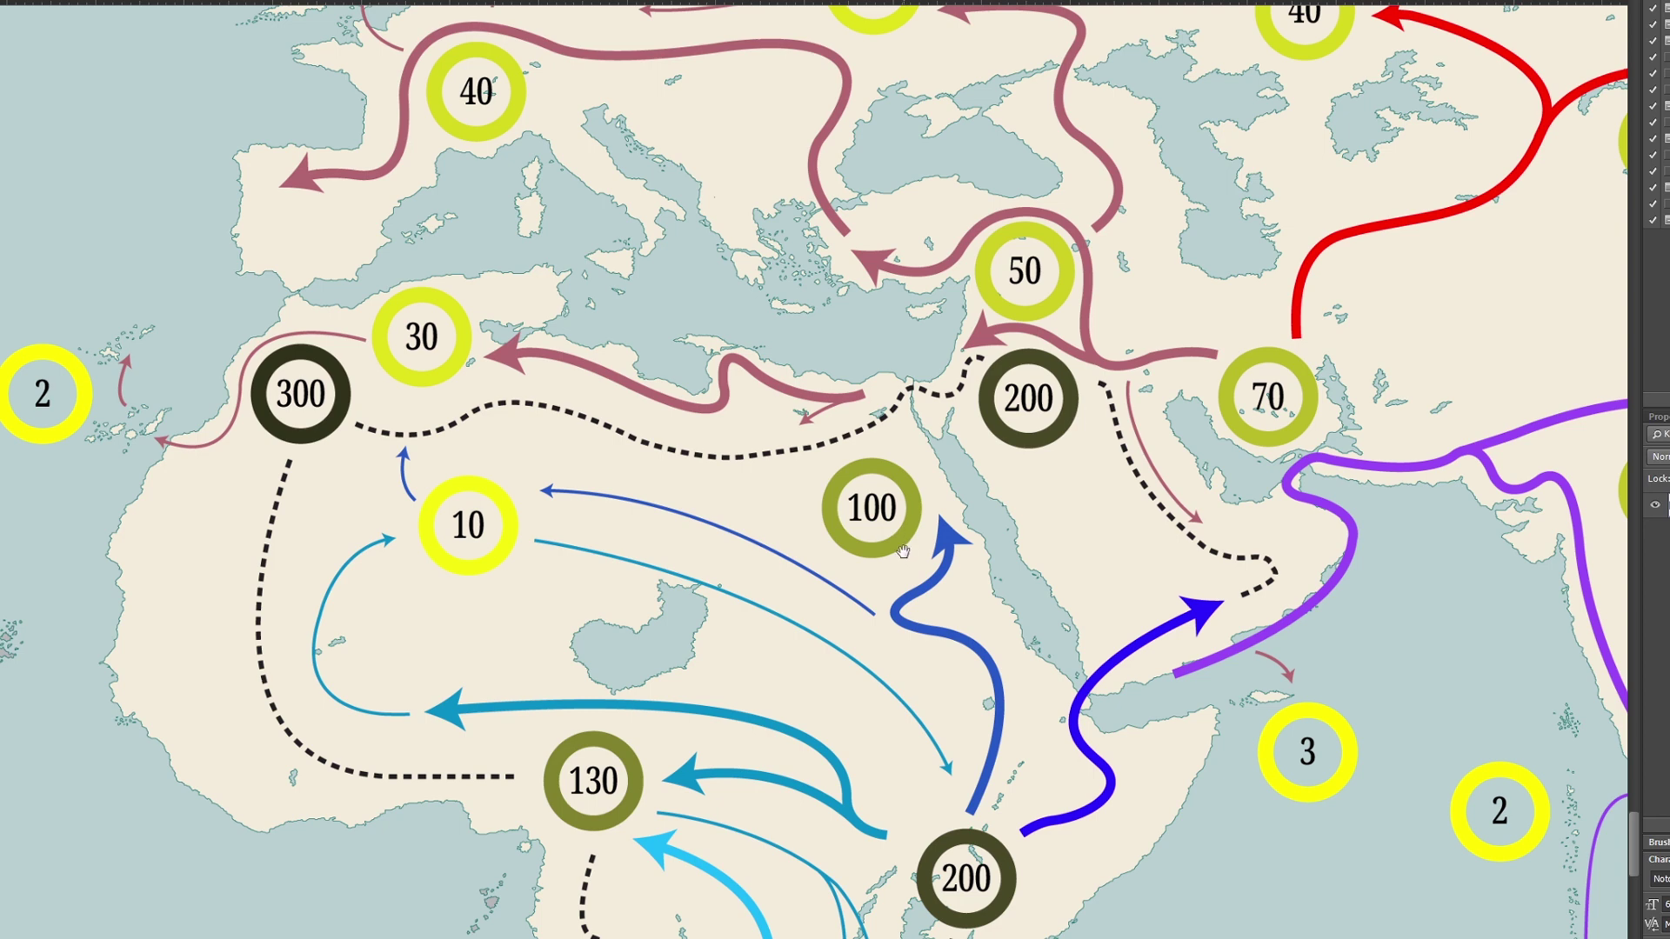
{"action": "left_click_drag", "start_coordinate": [903, 550], "coordinate": [1035, 440]}
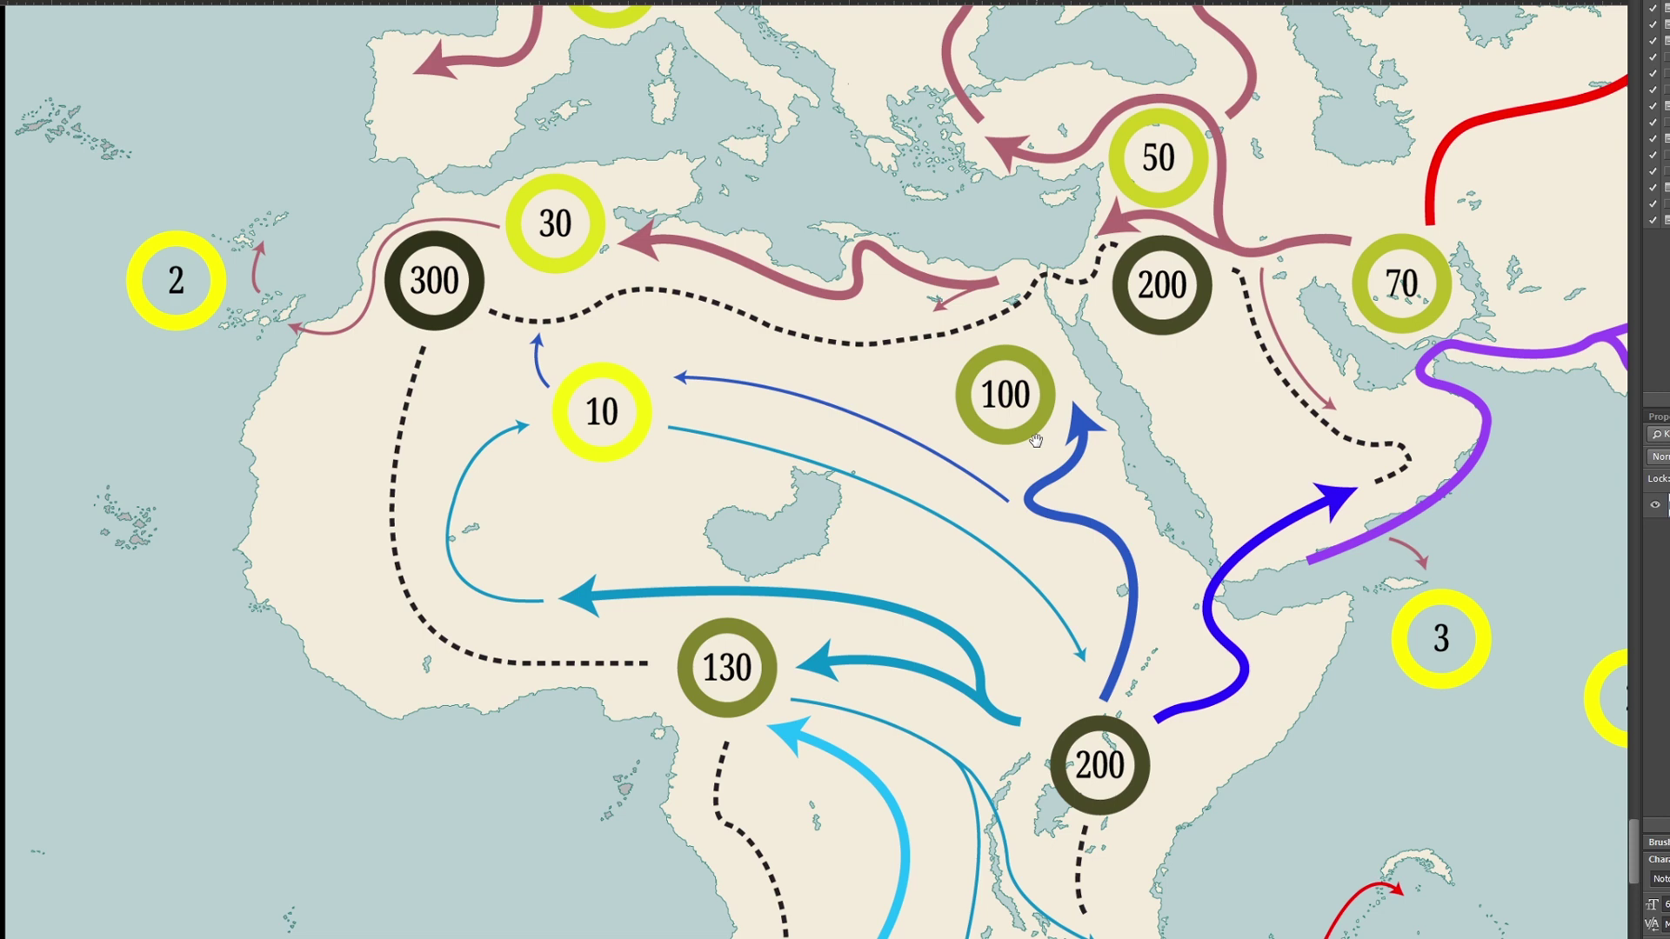
{"action": "left_click_drag", "start_coordinate": [1036, 439], "coordinate": [1123, 240]}
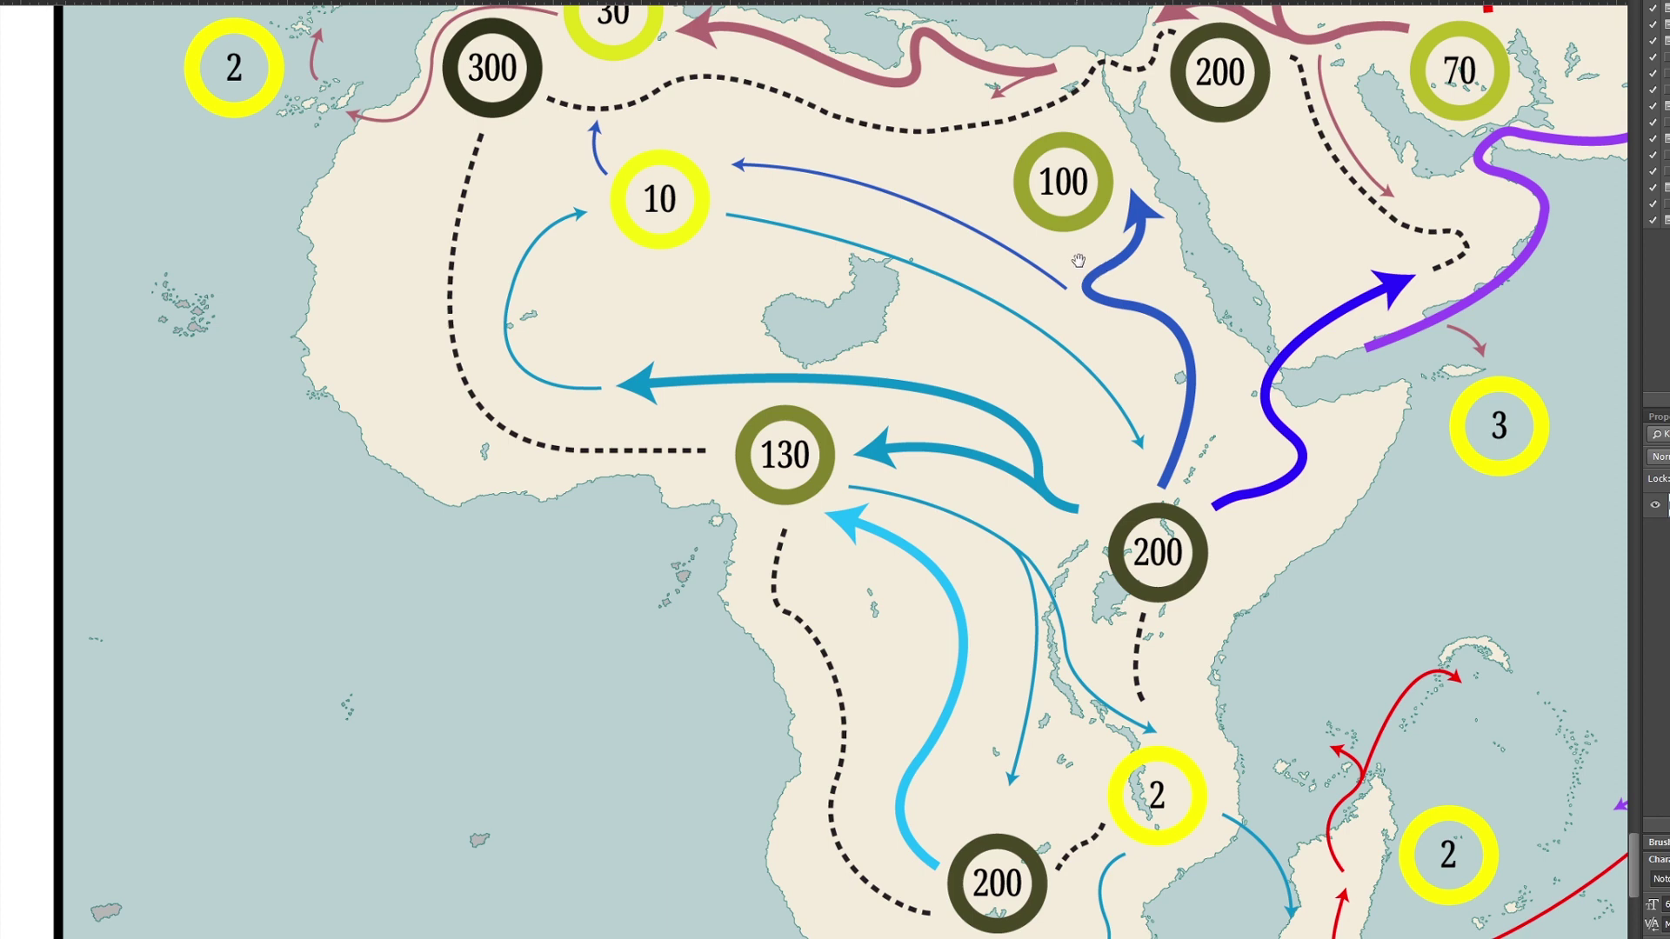
{"action": "left_click_drag", "start_coordinate": [1130, 258], "coordinate": [940, 622]}
{"action": "scroll", "coordinate": [992, 293], "scroll_direction": "up", "scroll_amount": 2}
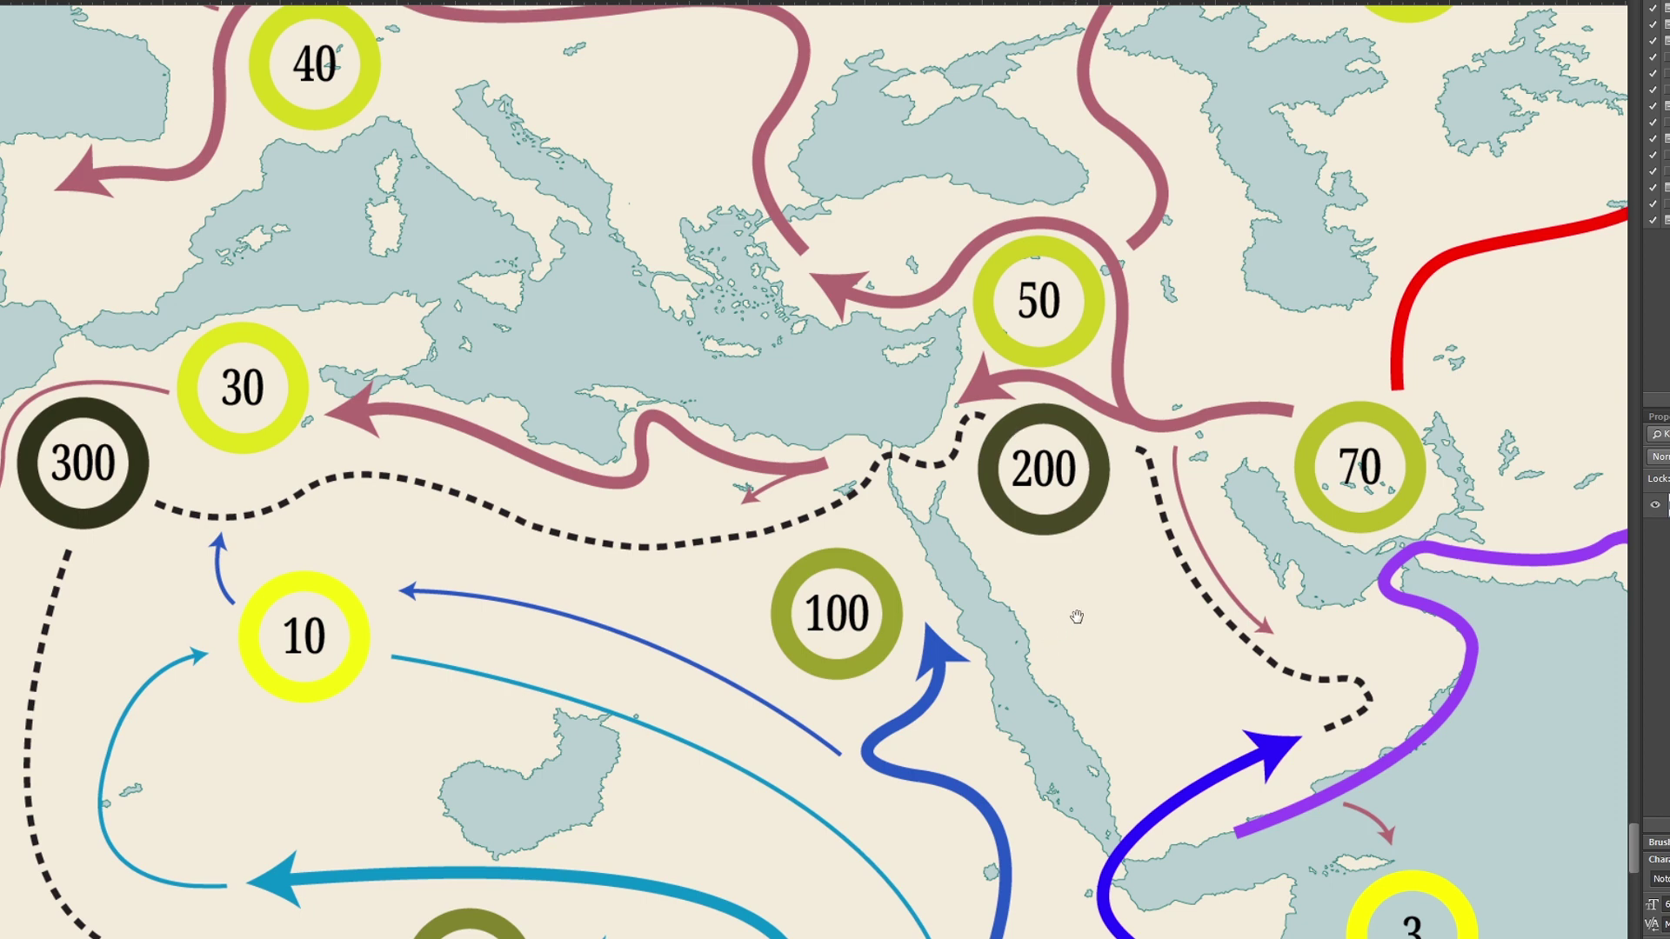
{"action": "left_click_drag", "start_coordinate": [1101, 602], "coordinate": [1312, 553]}
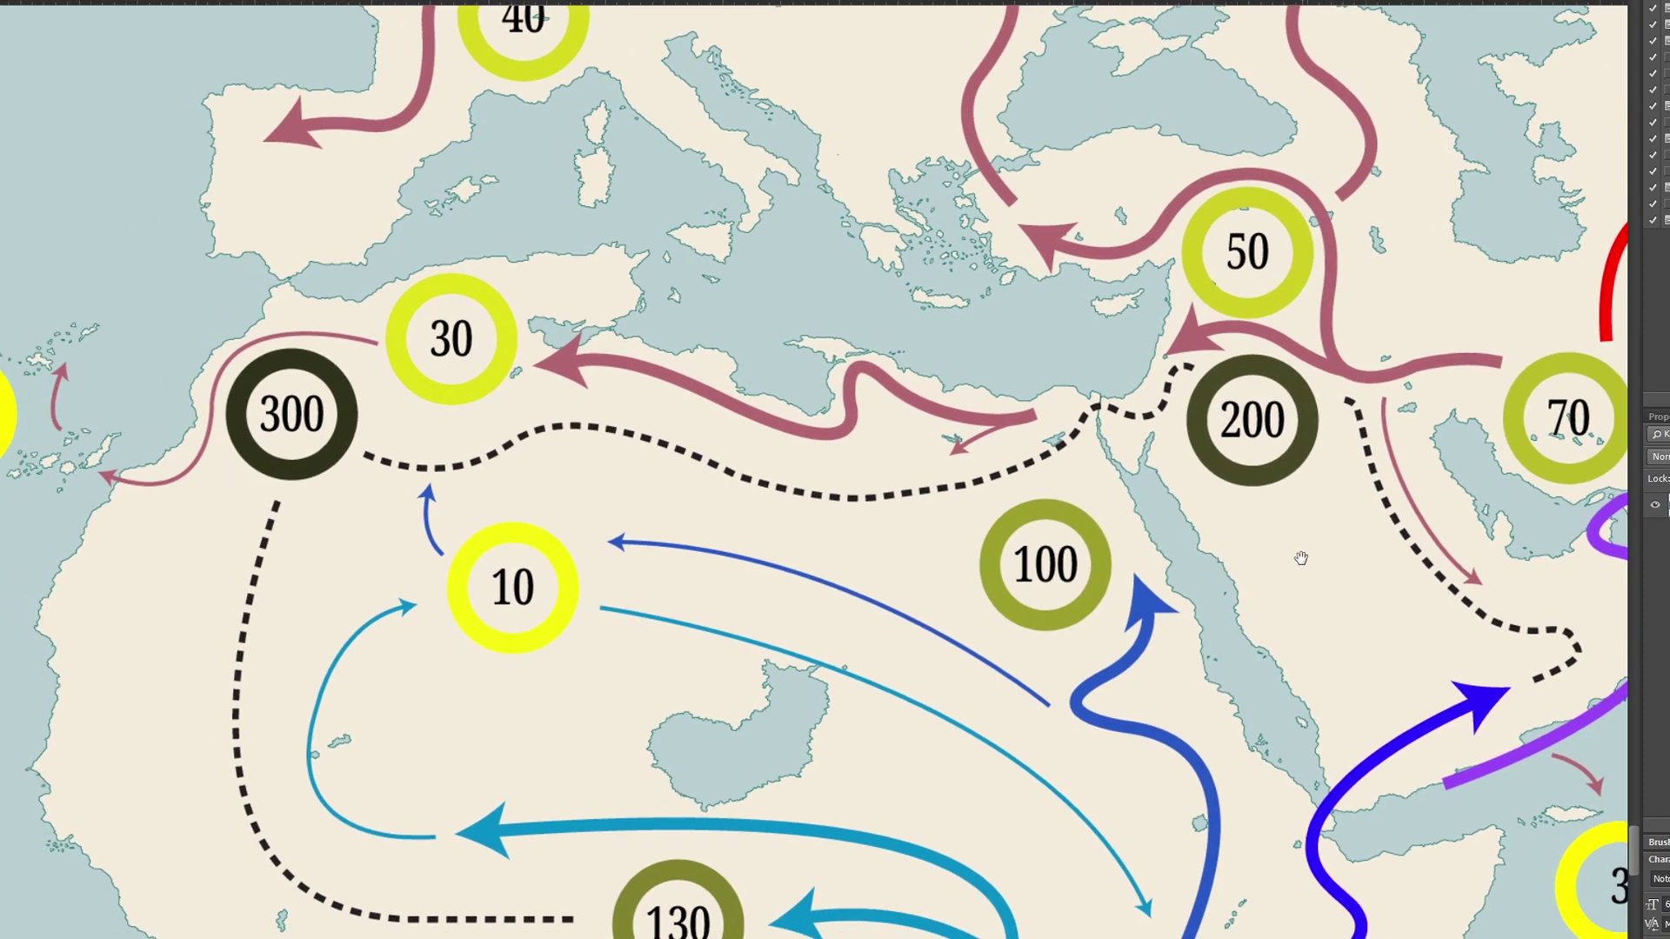
{"action": "scroll", "coordinate": [1293, 531], "scroll_direction": "down", "scroll_amount": 4}
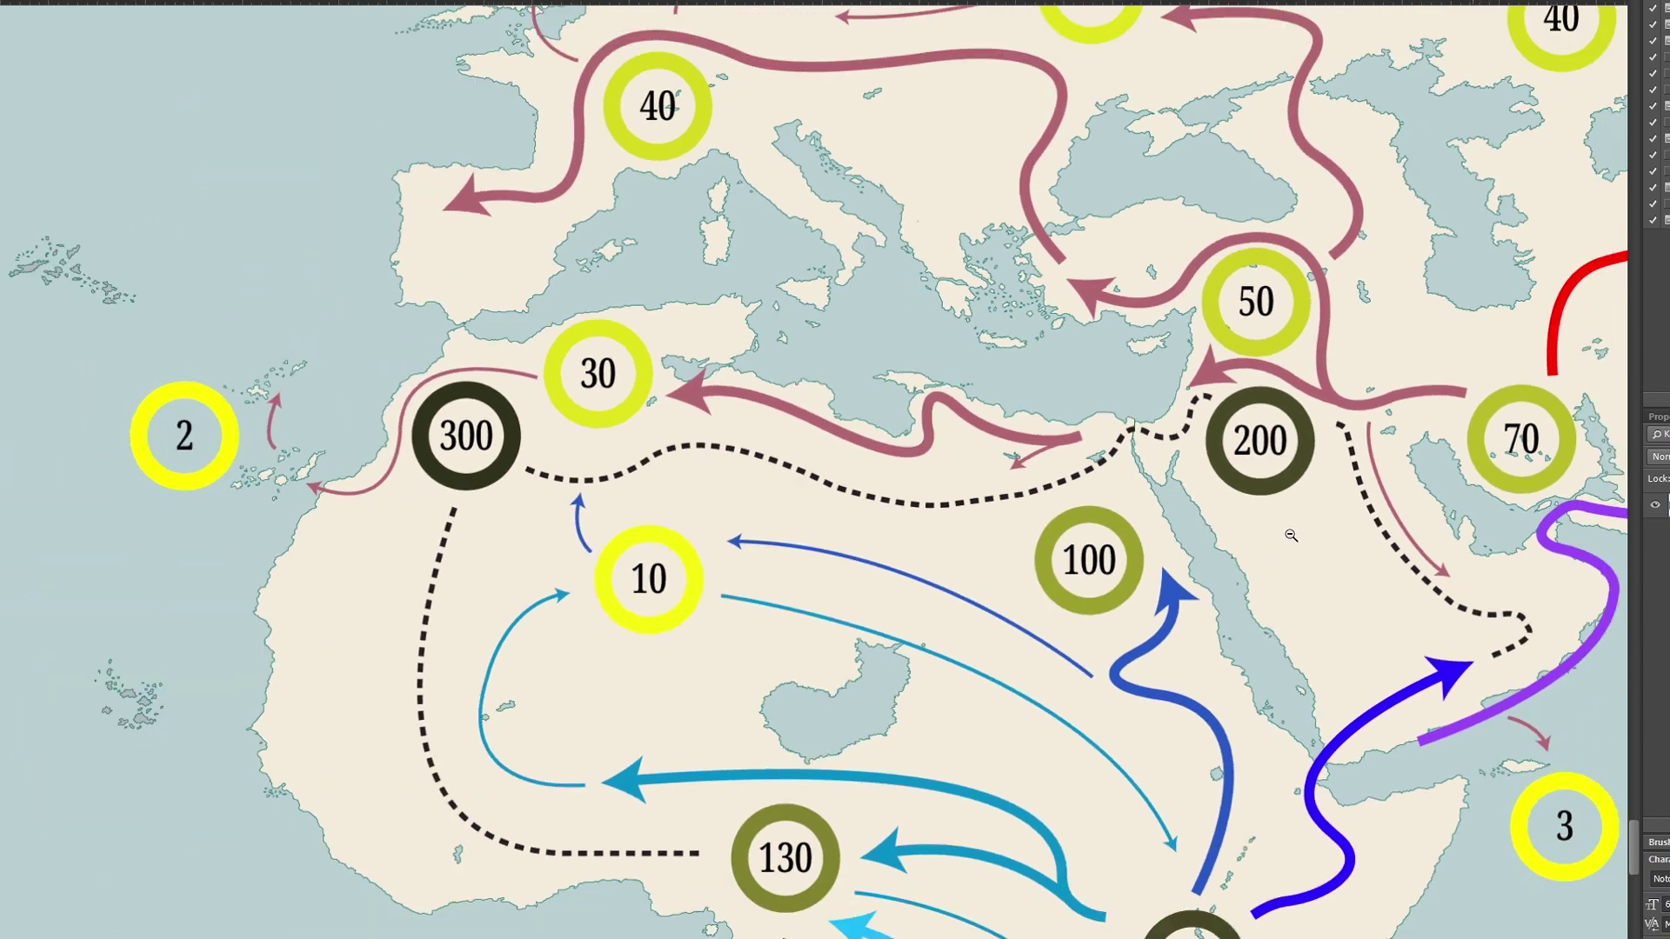
{"action": "scroll", "coordinate": [1218, 546], "scroll_direction": "up", "scroll_amount": 3}
{"action": "scroll", "coordinate": [1216, 546], "scroll_direction": "down", "scroll_amount": 5}
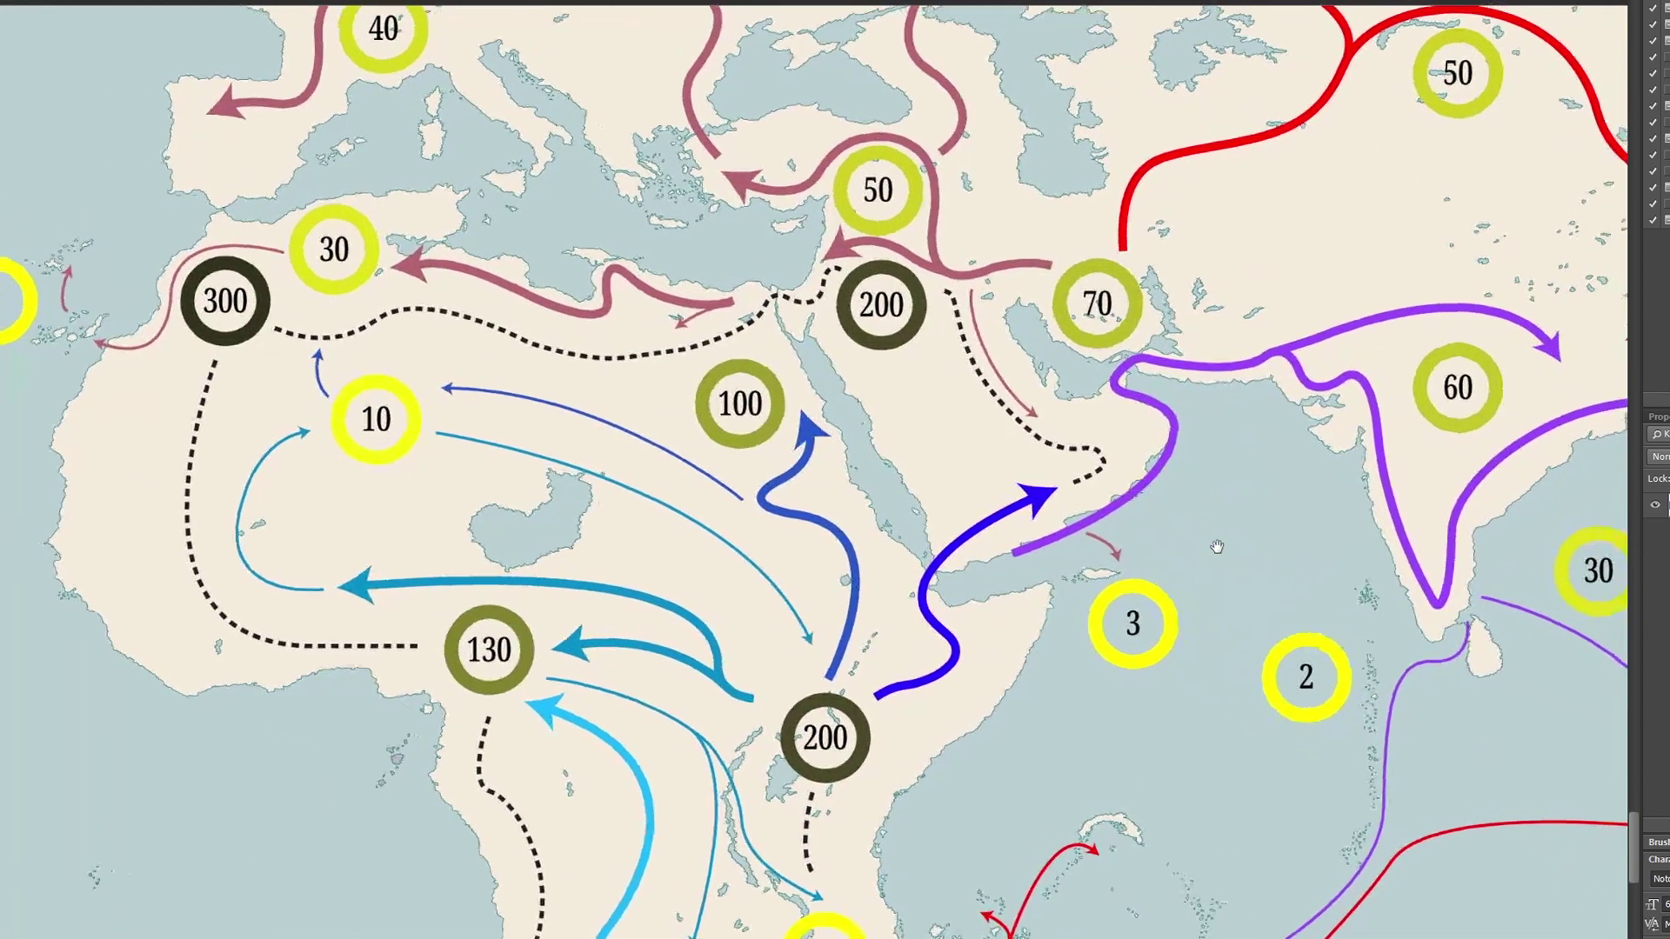
{"action": "scroll", "coordinate": [1266, 555], "scroll_direction": "right", "scroll_amount": 10}
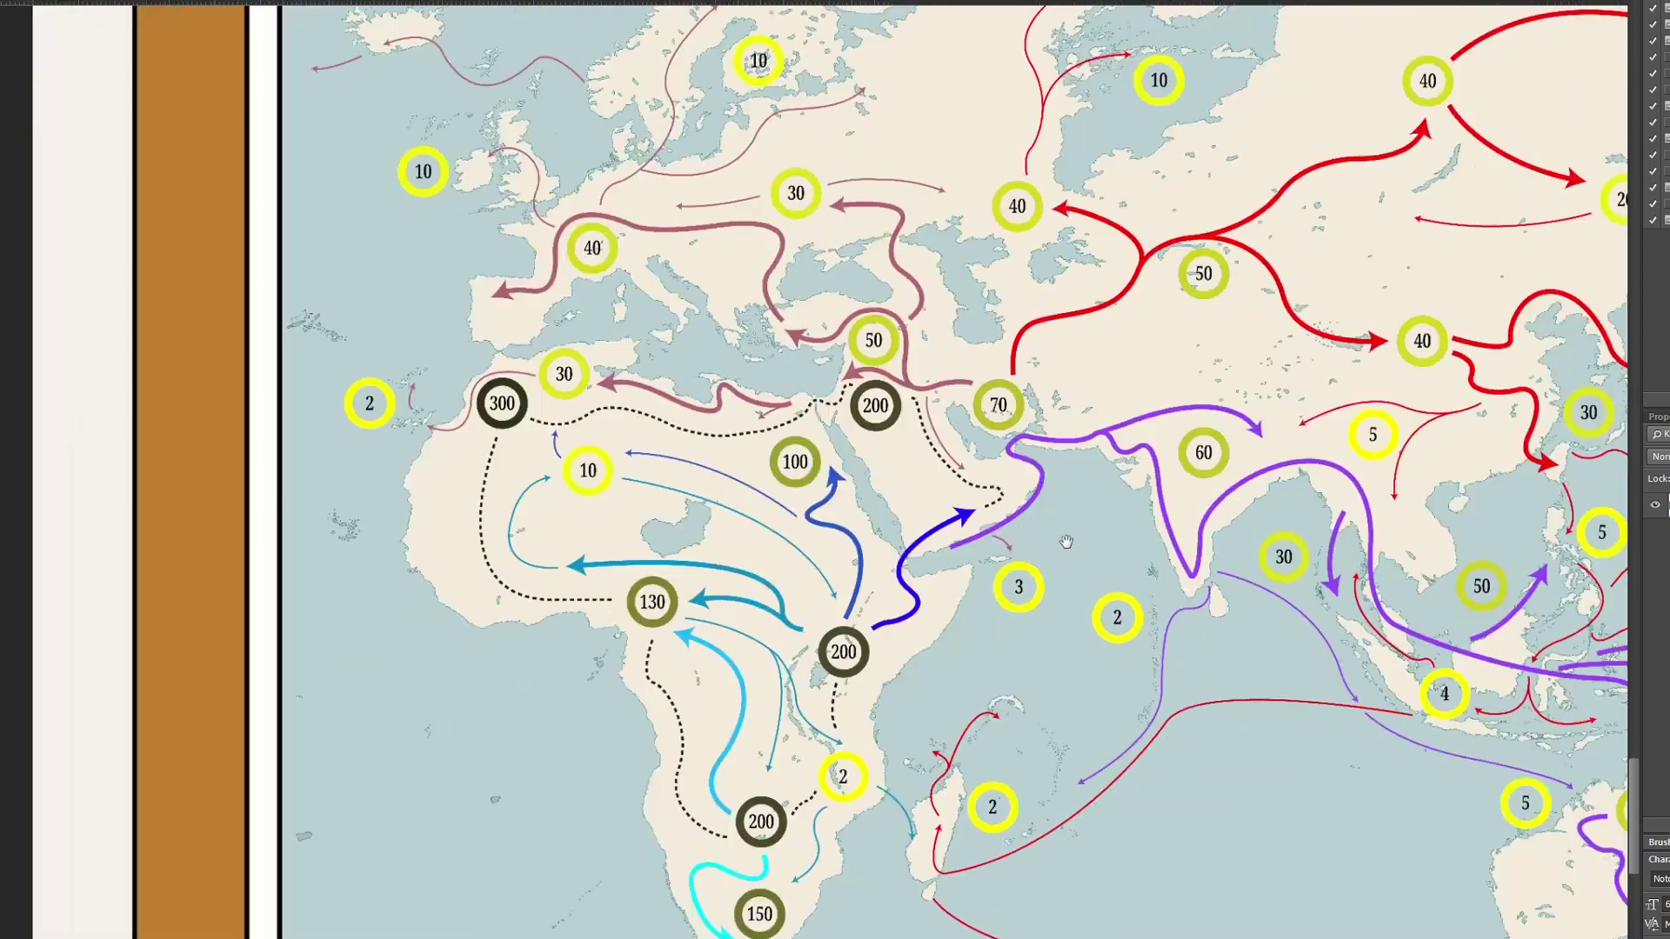
{"action": "scroll", "coordinate": [1235, 522], "scroll_direction": "down", "scroll_amount": 2}
{"action": "scroll", "coordinate": [1212, 481], "scroll_direction": "right", "scroll_amount": 10}
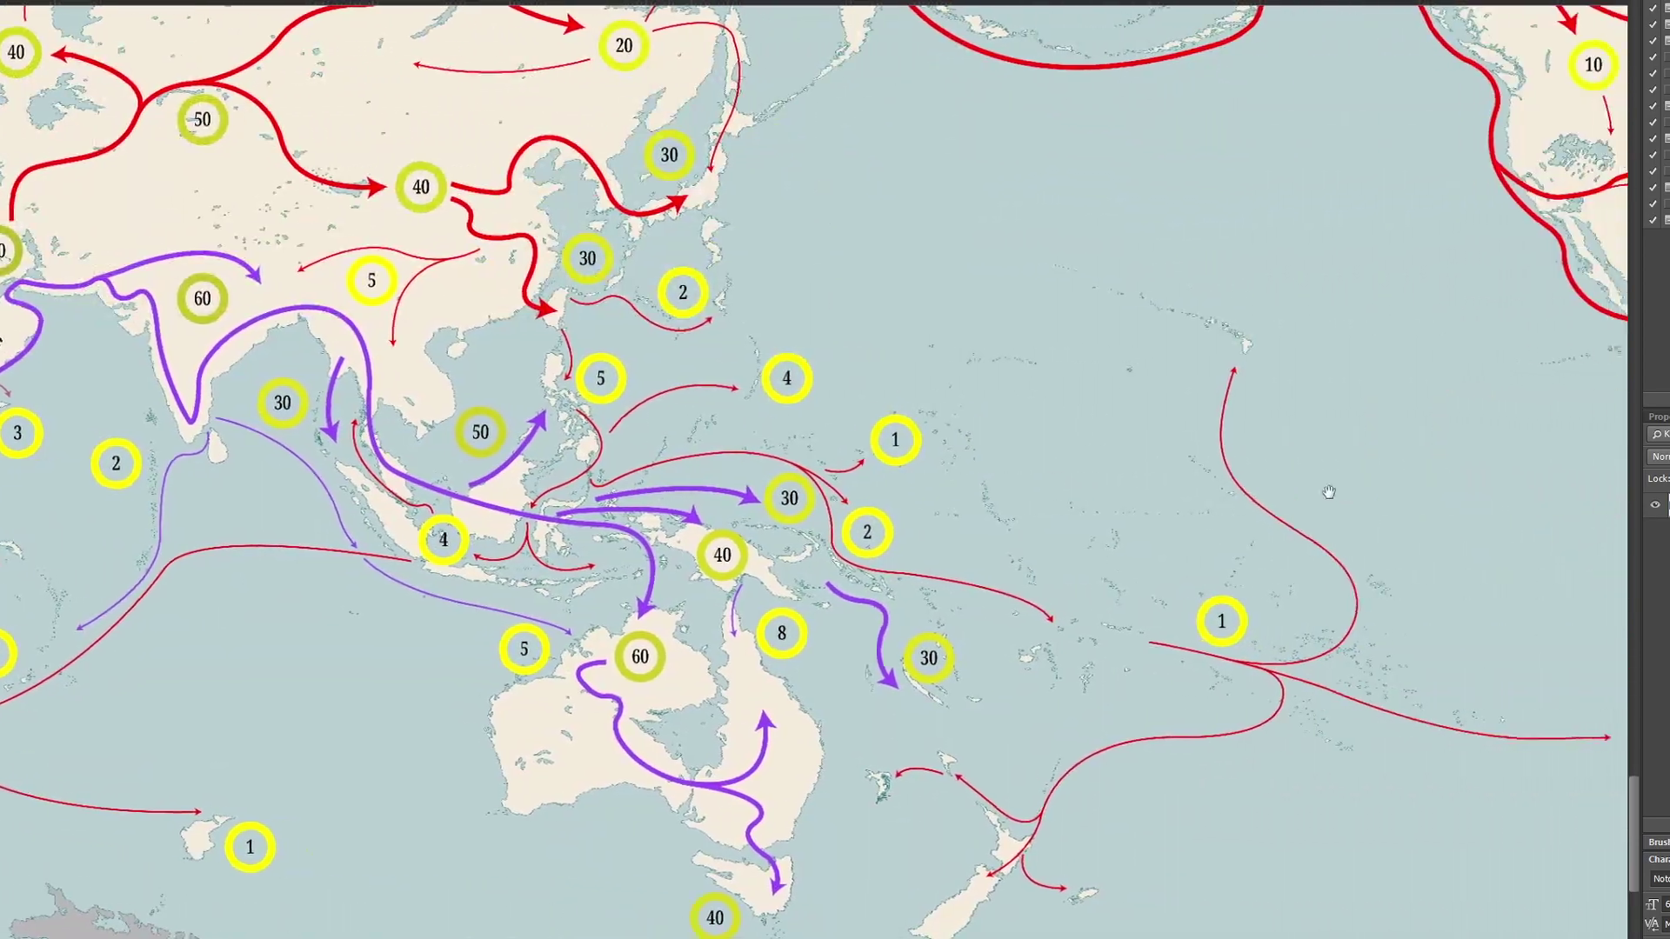
{"action": "scroll", "coordinate": [1147, 511], "scroll_direction": "right", "scroll_amount": 2}
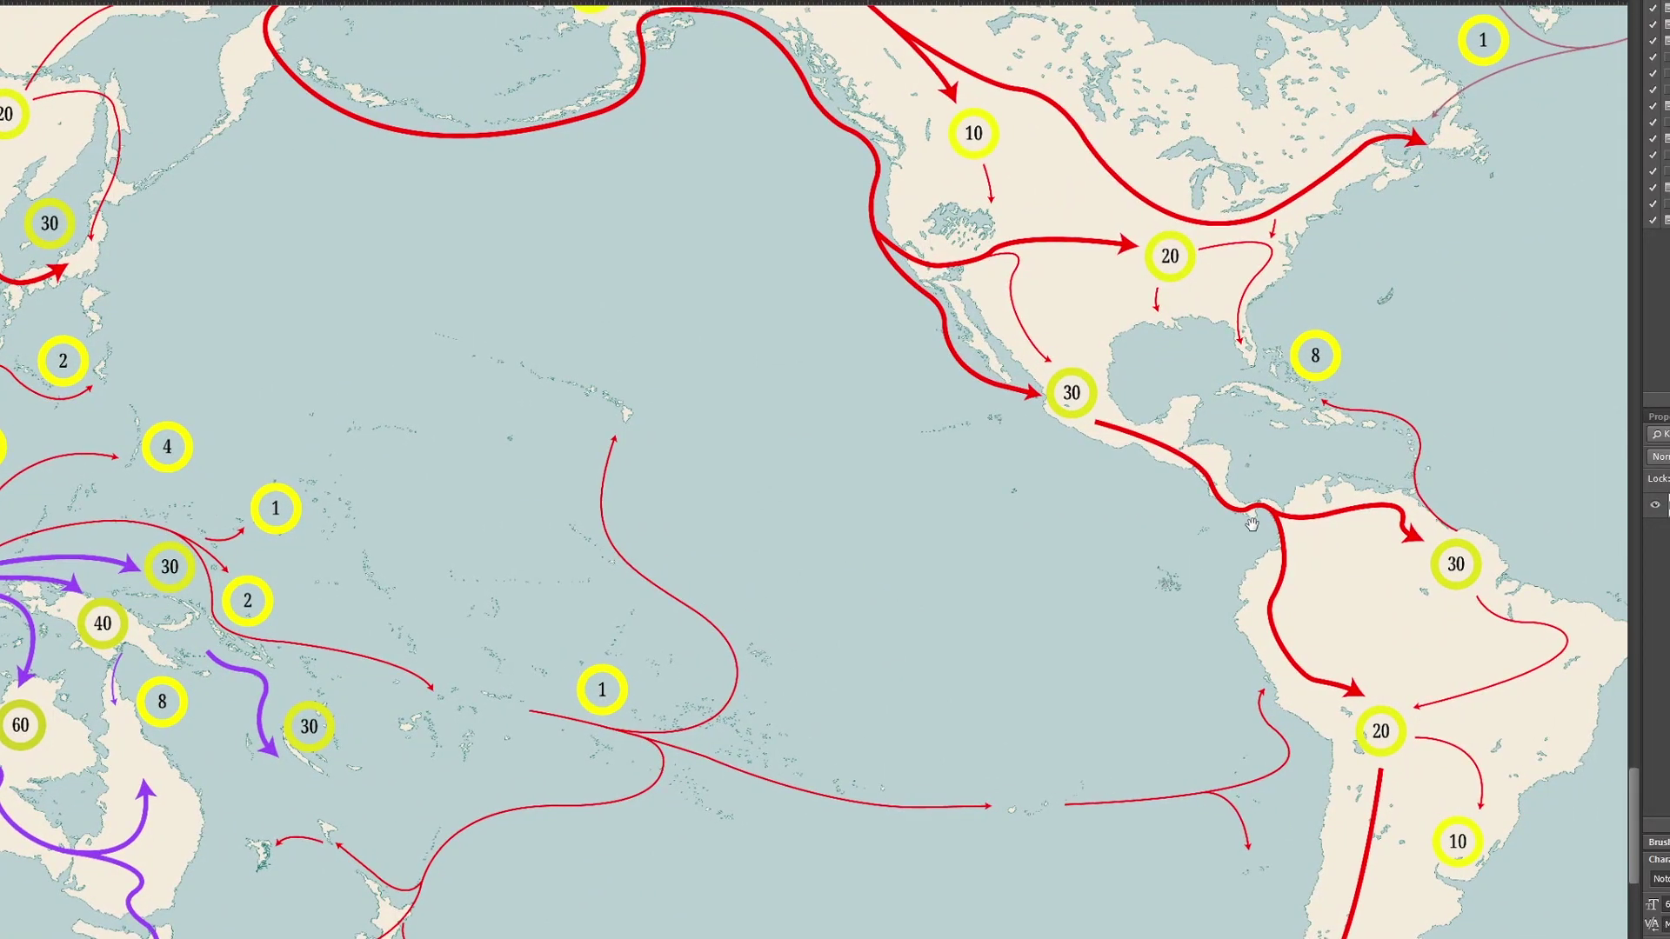
{"action": "scroll", "coordinate": [1252, 524], "scroll_direction": "right", "scroll_amount": 2}
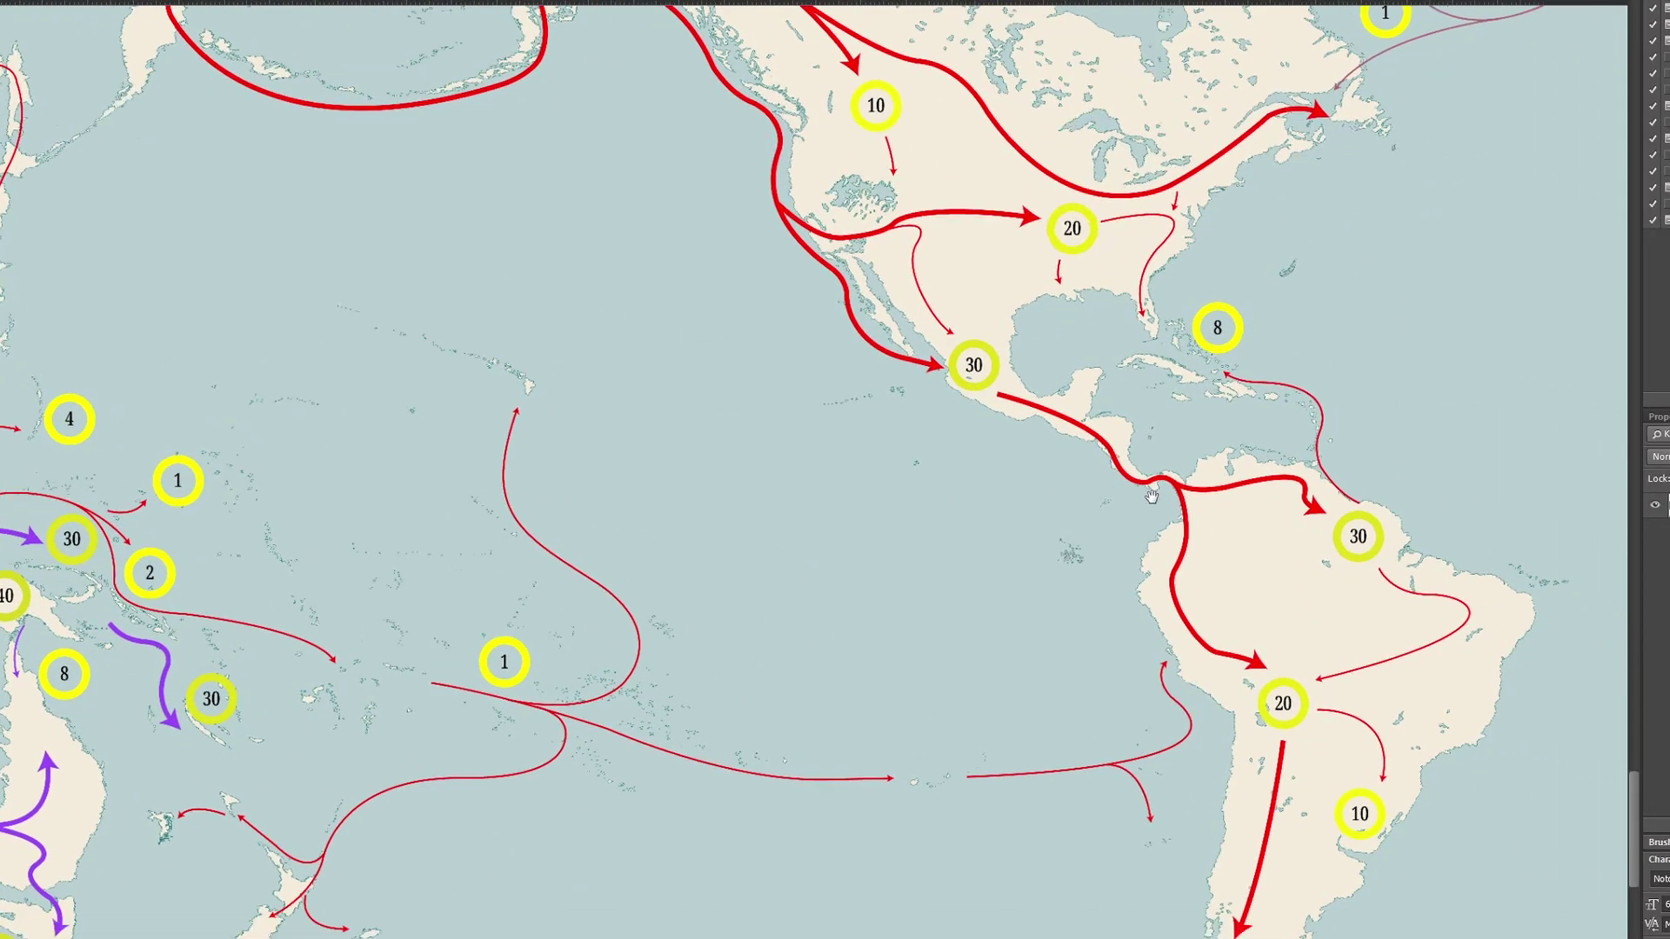
{"action": "scroll", "coordinate": [1392, 539], "scroll_direction": "right", "scroll_amount": 1}
{"action": "scroll", "coordinate": [1397, 534], "scroll_direction": "up", "scroll_amount": 3}
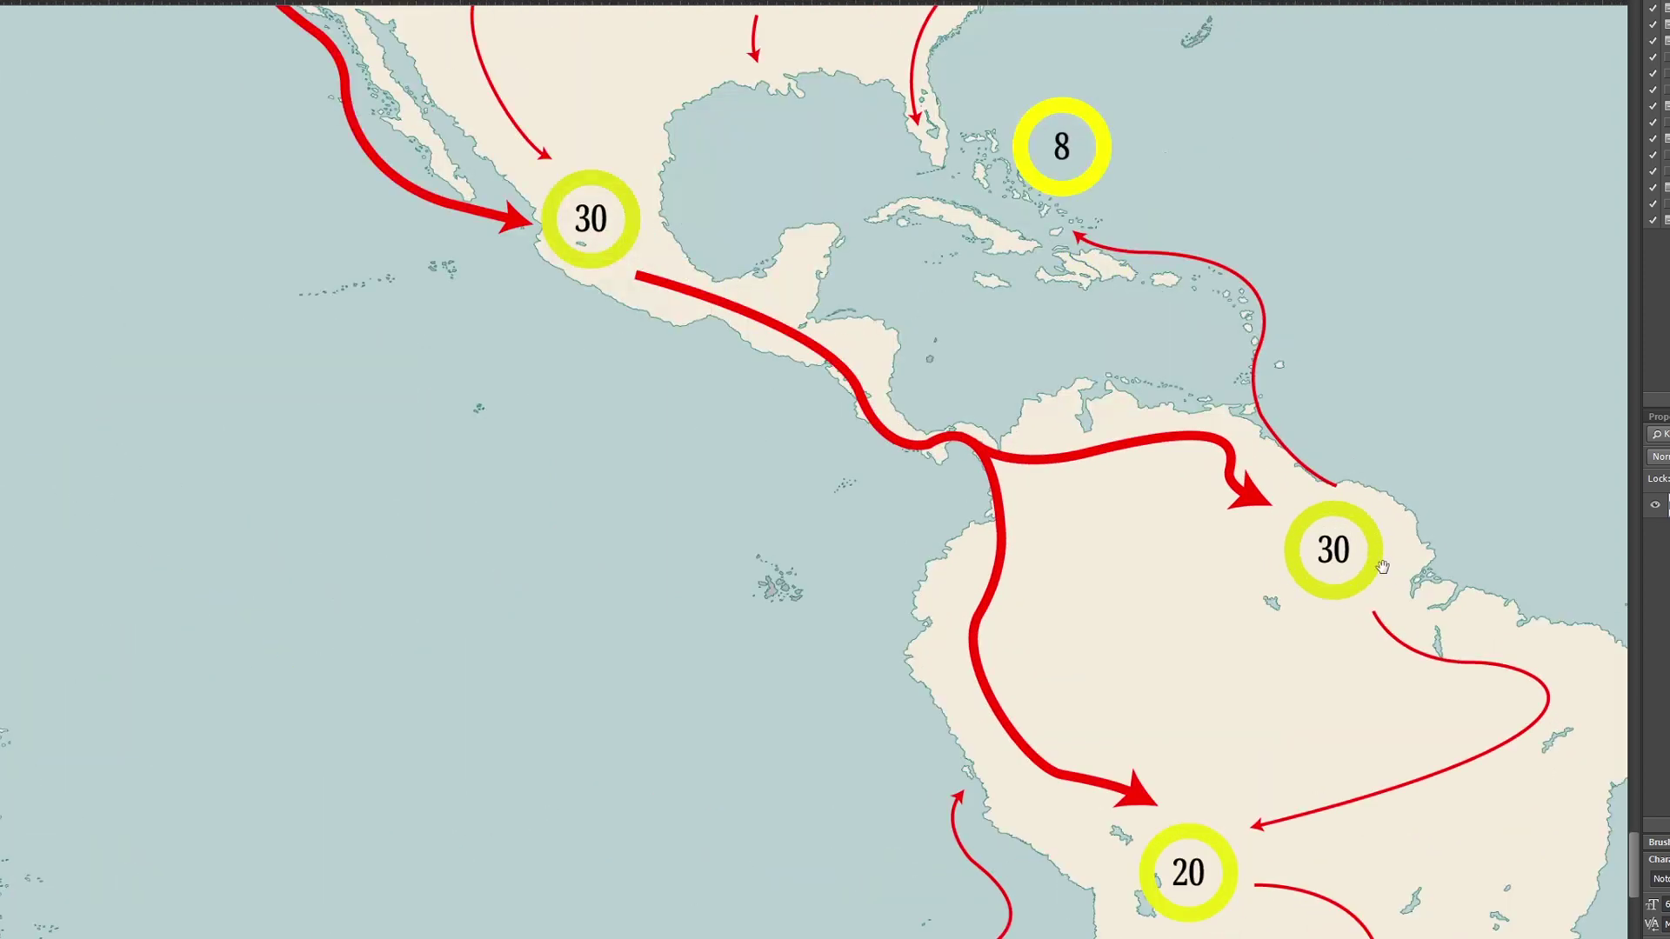
{"action": "left_click_drag", "start_coordinate": [1340, 684], "coordinate": [1265, 631]}
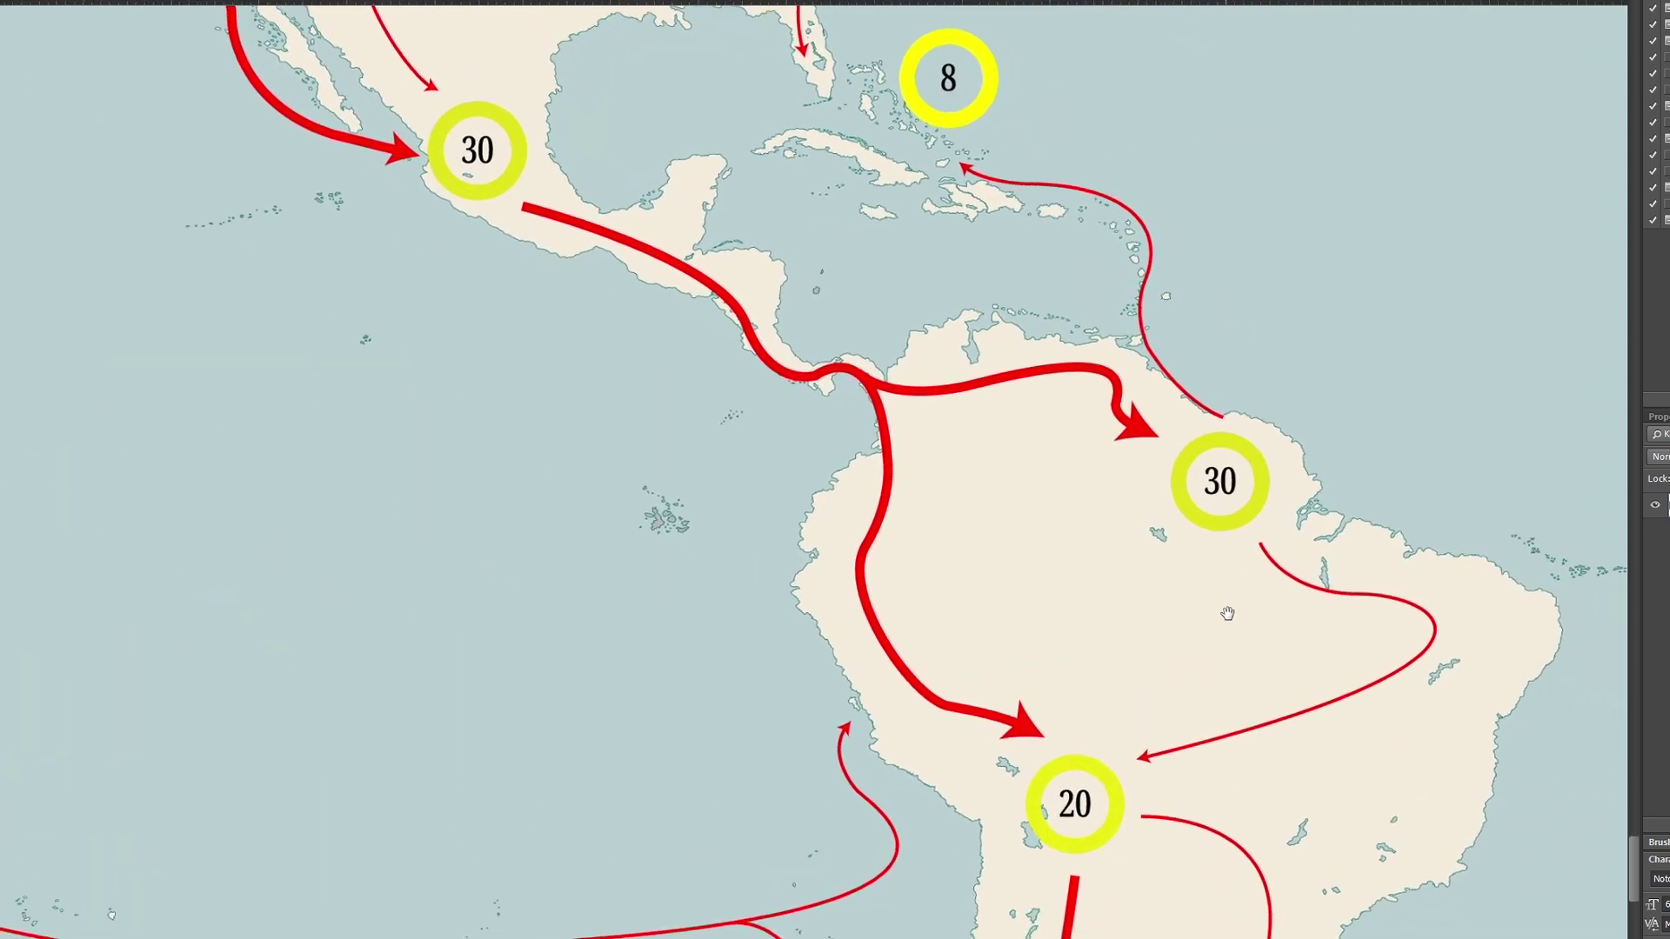